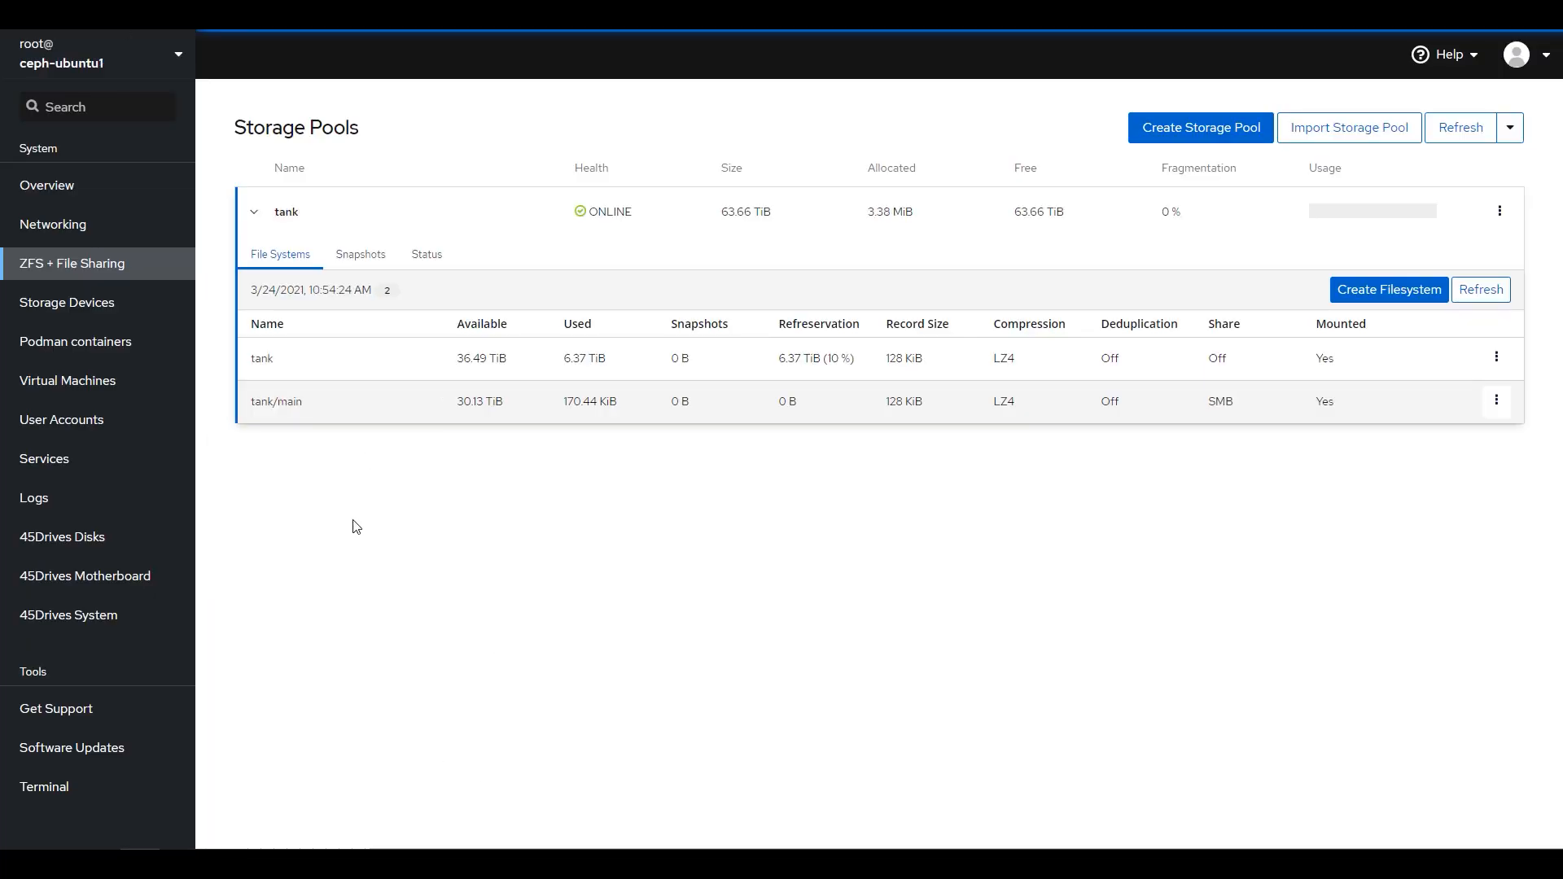
Step: Open the server terminal and copy the SSH key to root@ceph-ubuntu2 with ssh-copy-id
{"action": "left_click", "coordinate": [117, 787]}
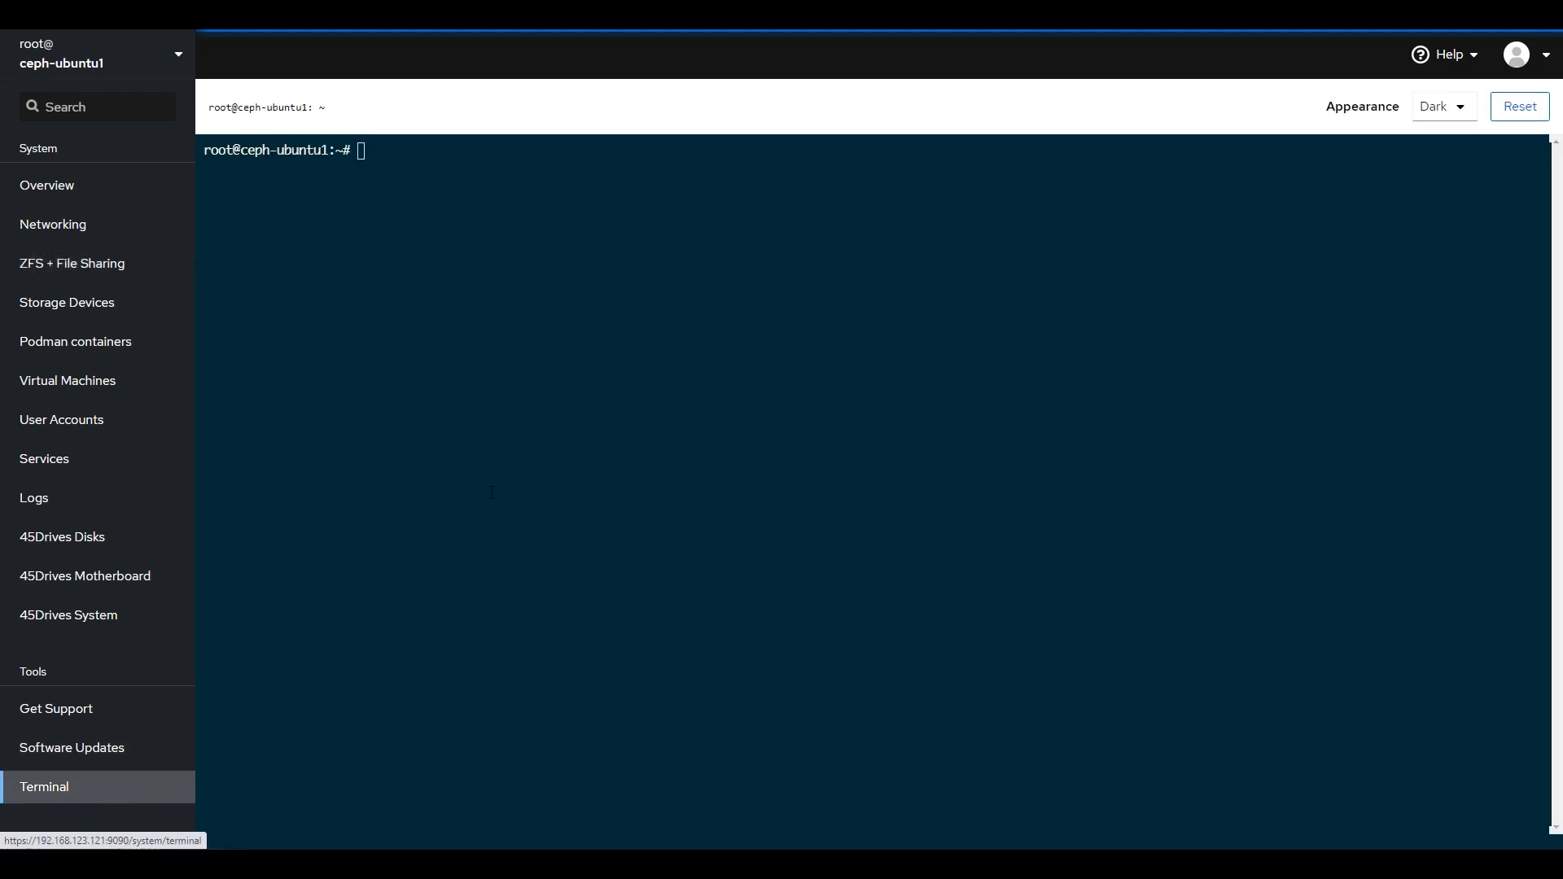
{"action": "type", "text": "ssh-copy-id "}
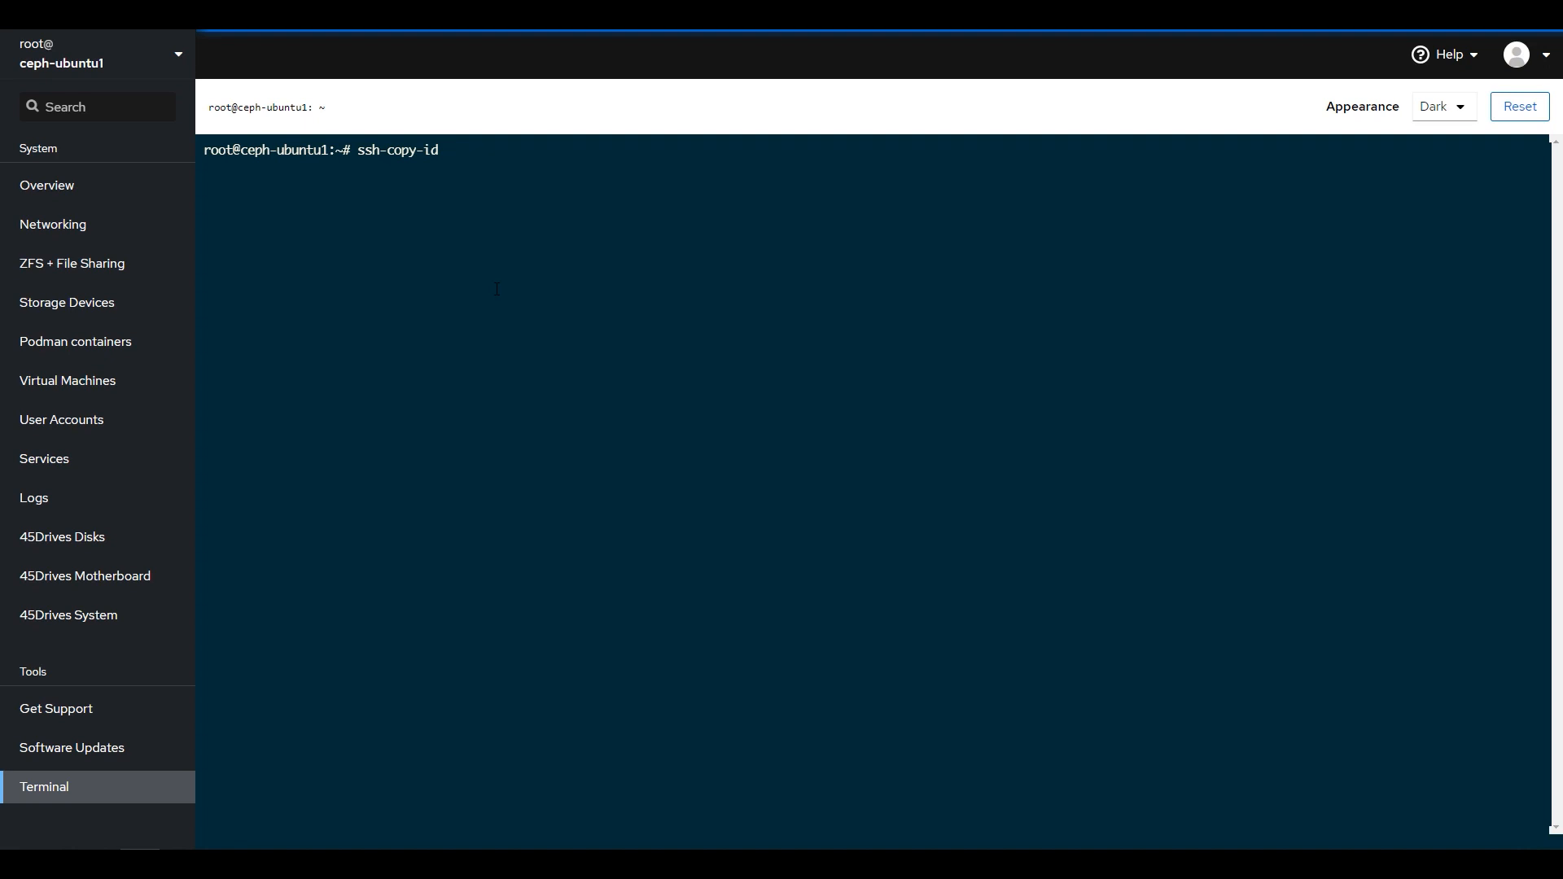
{"action": "type", "text": "root@ceph-ubuntu2"}
{"action": "key", "text": "Return"}
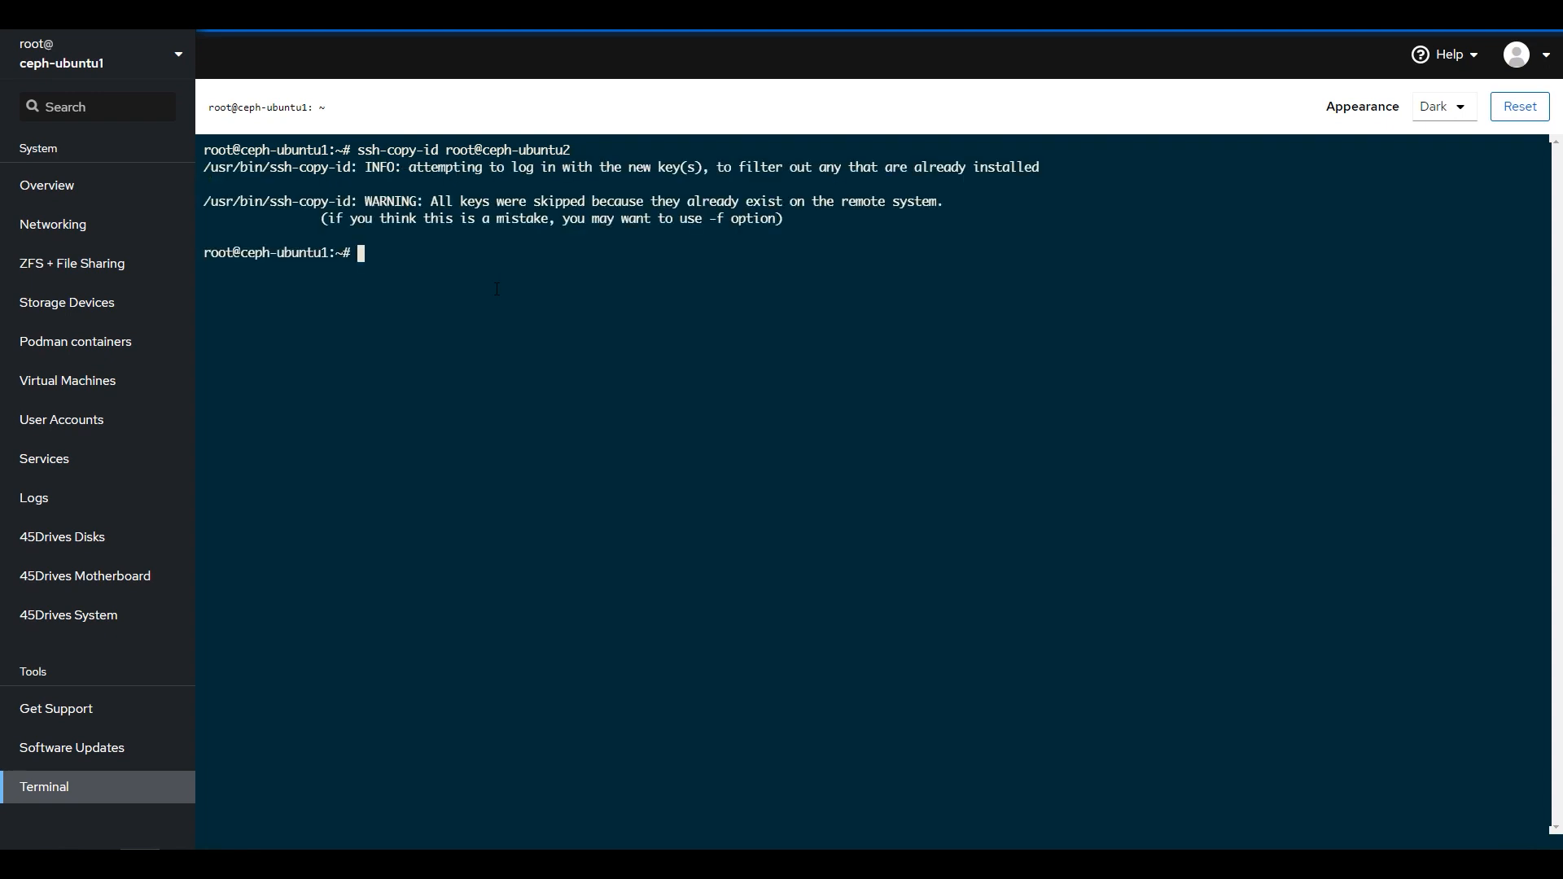
Step: Test the passwordless SSH login to ceph-ubuntu2, log out of it and clear the terminal
{"action": "type", "text": "clear"}
{"action": "key", "text": "Return"}
{"action": "type", "text": "ssh ceph-ubuntu2"}
{"action": "key", "text": "Return"}
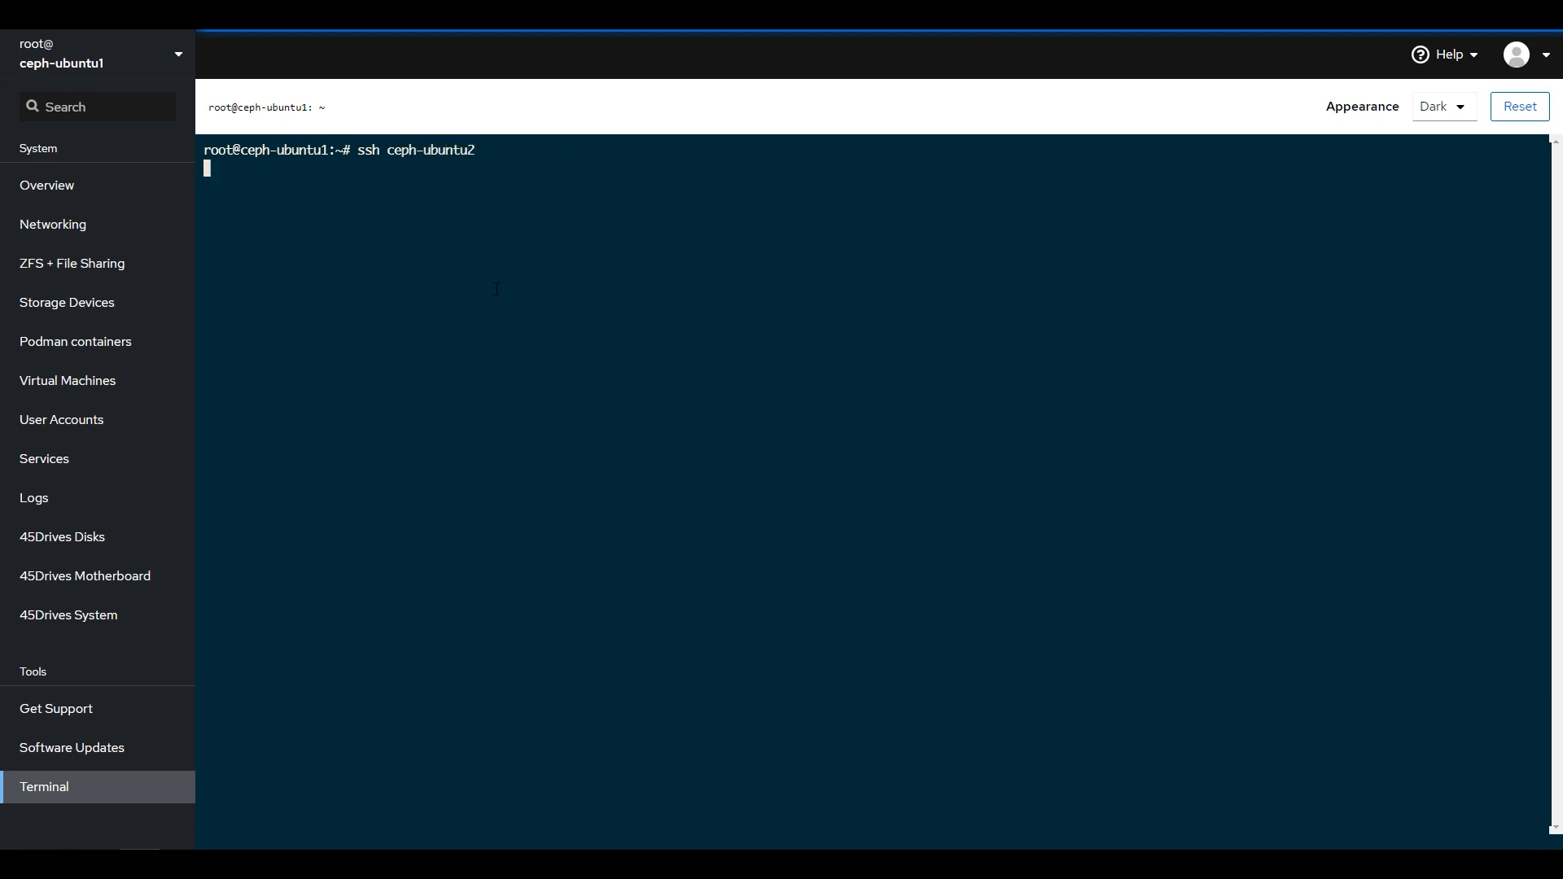
{"action": "type", "text": "exitt"}
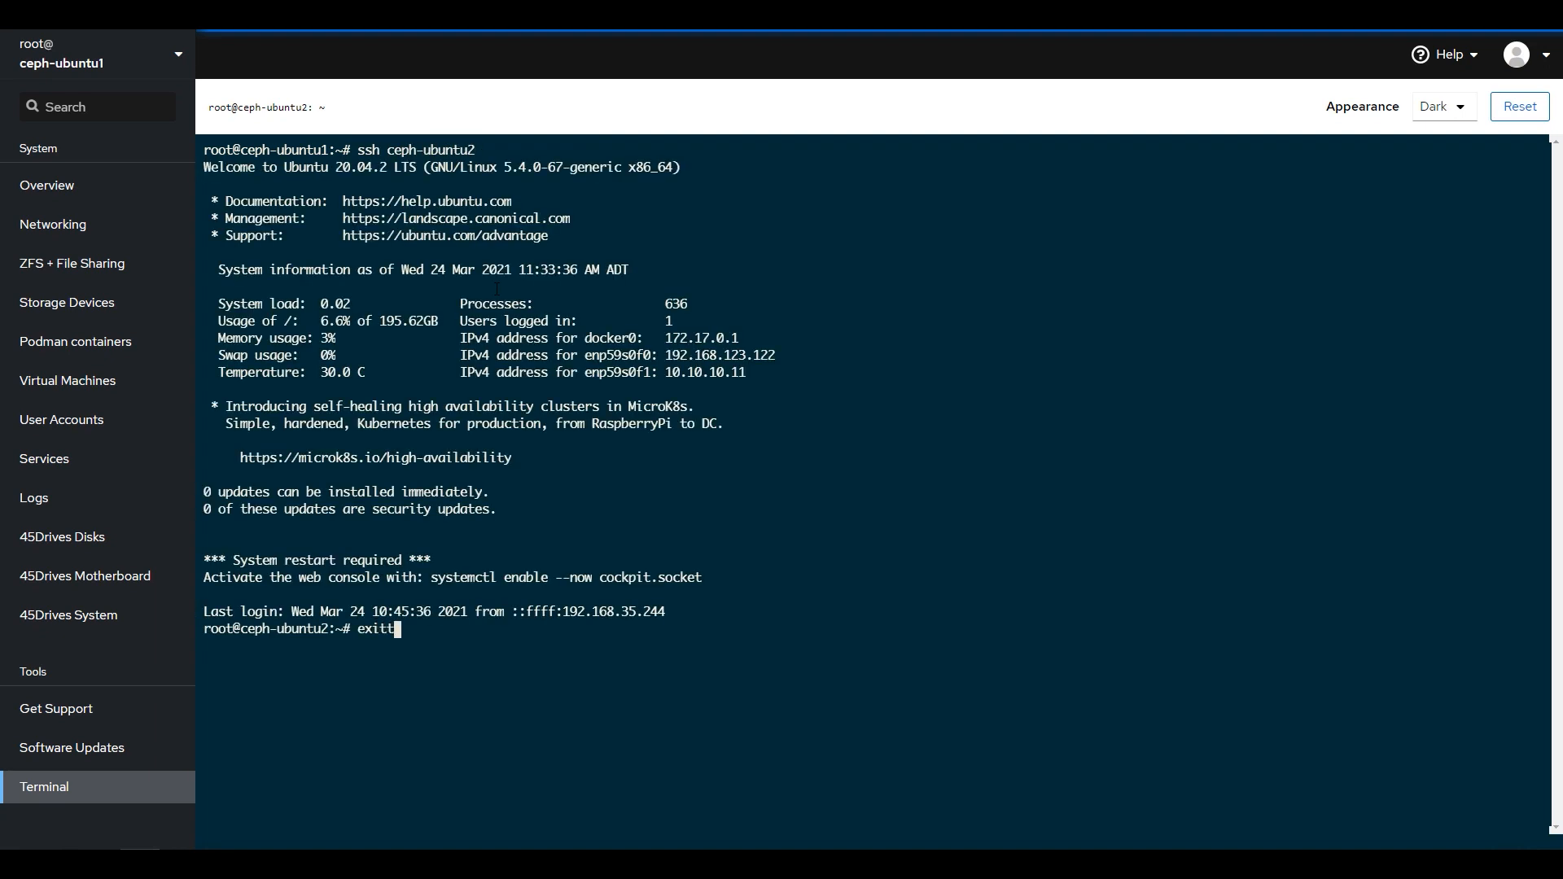
{"action": "key", "text": "Return"}
{"action": "type", "text": "clear"}
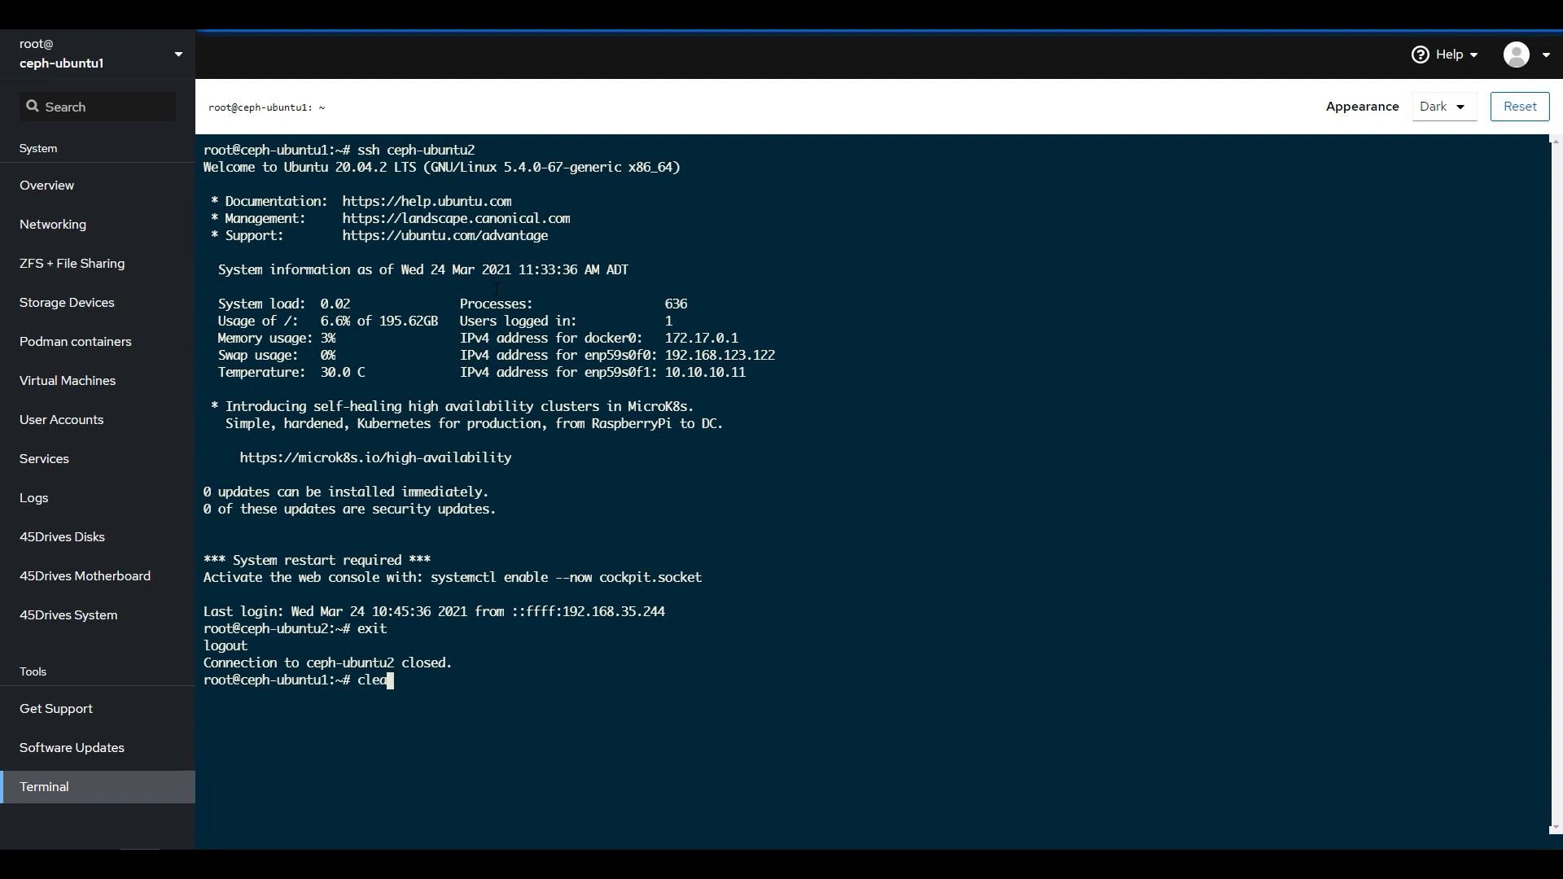
{"action": "key", "text": "Return"}
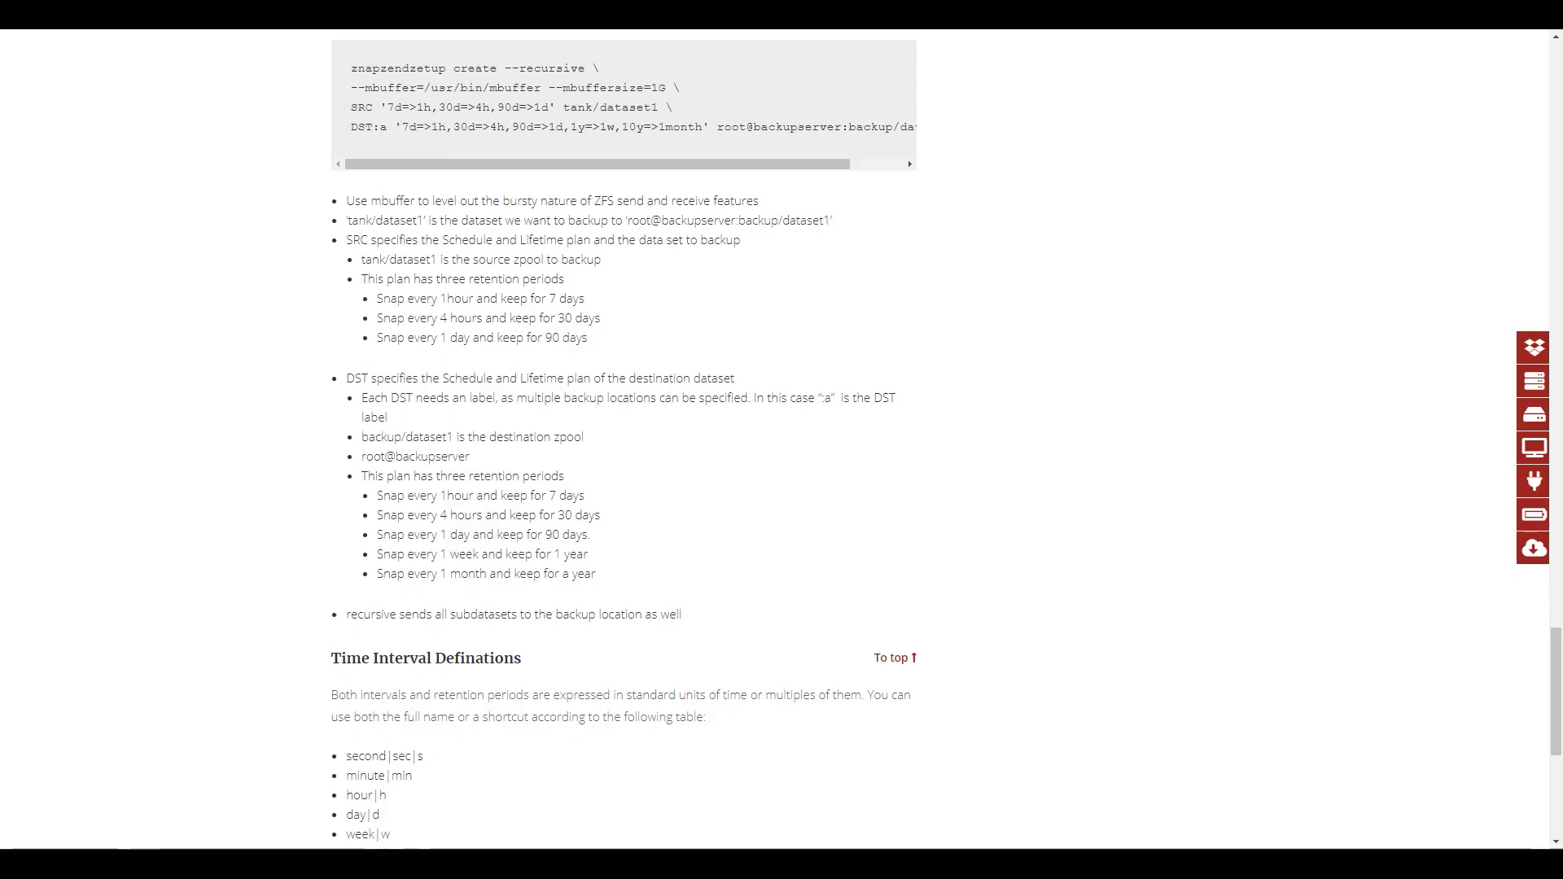
Step: Review the znapzend article's send/receive configuration steps, its local snapshot example and the Automated Backup Task section
{"action": "scroll", "coordinate": [291, 407], "scroll_direction": "up", "scroll_amount": 2}
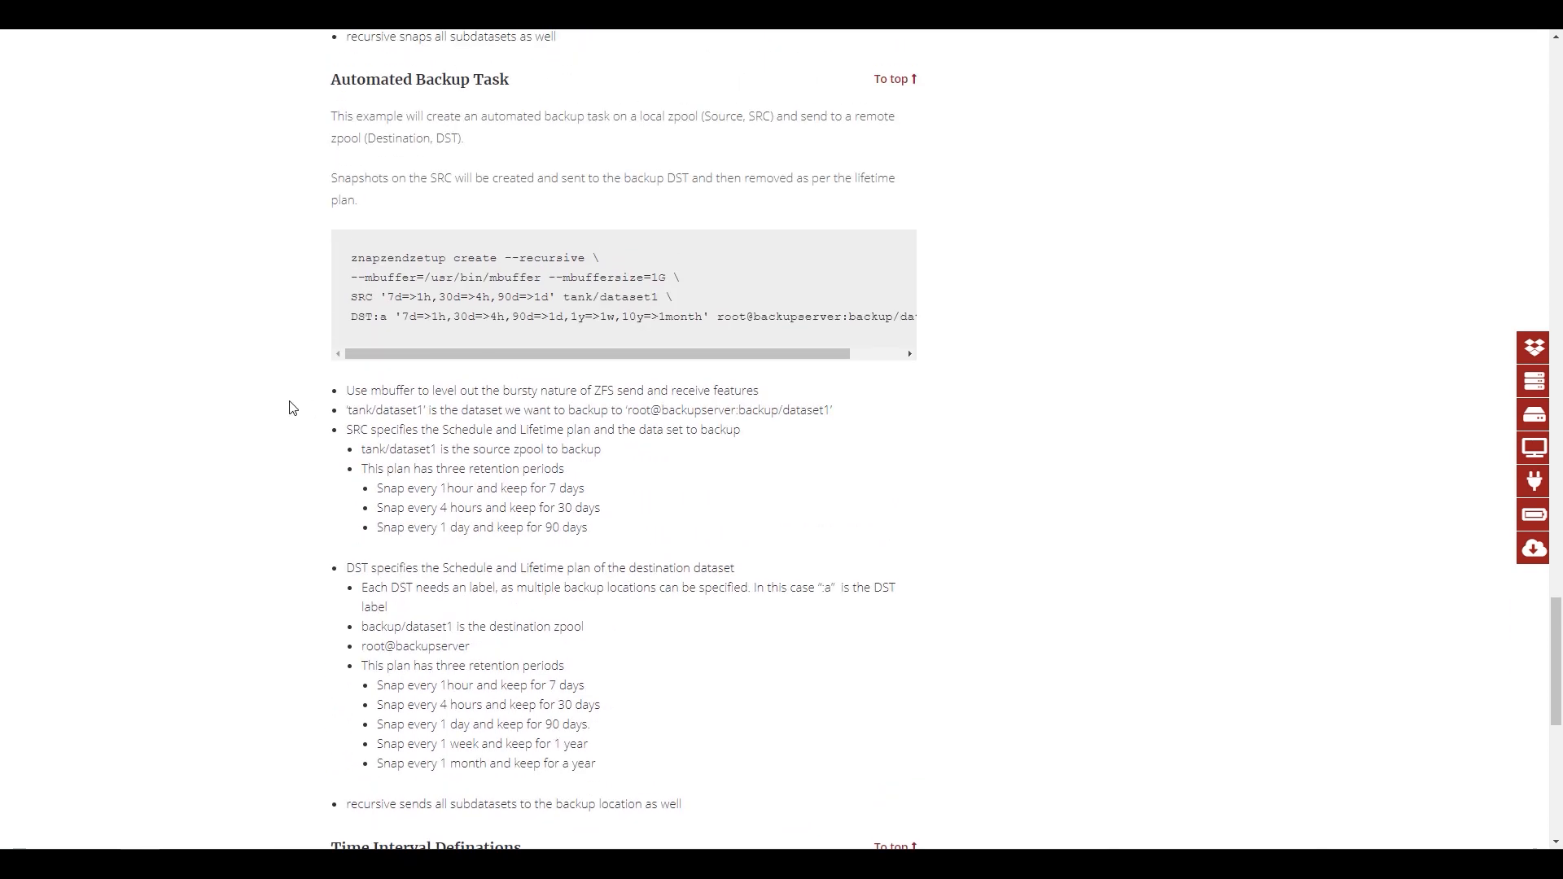
{"action": "scroll", "coordinate": [292, 407], "scroll_direction": "down", "scroll_amount": 1}
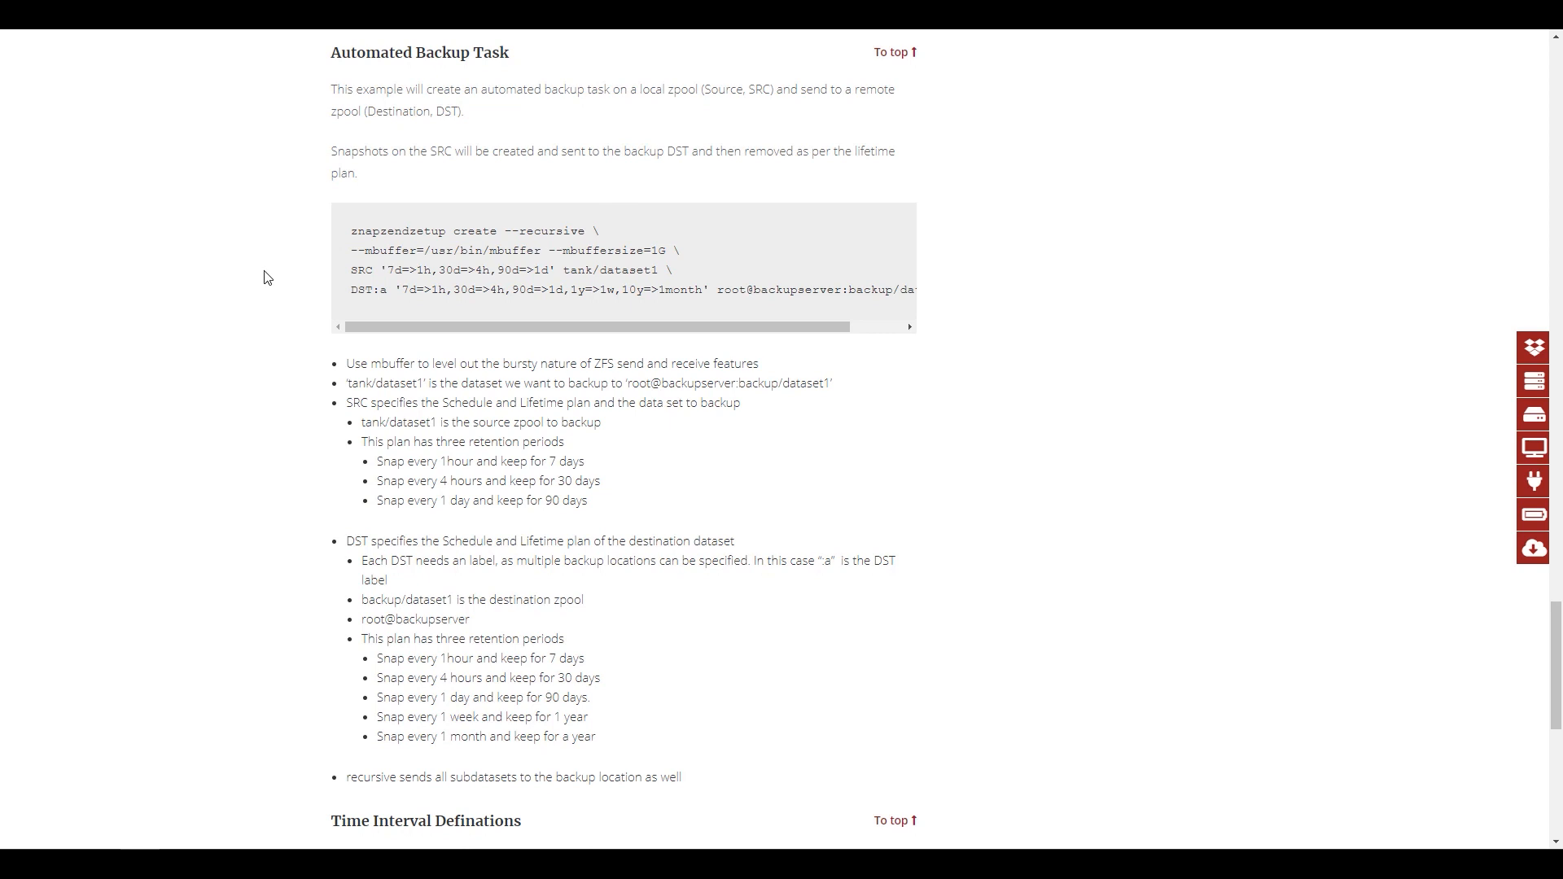
{"action": "scroll", "coordinate": [267, 277], "scroll_direction": "up", "scroll_amount": 7}
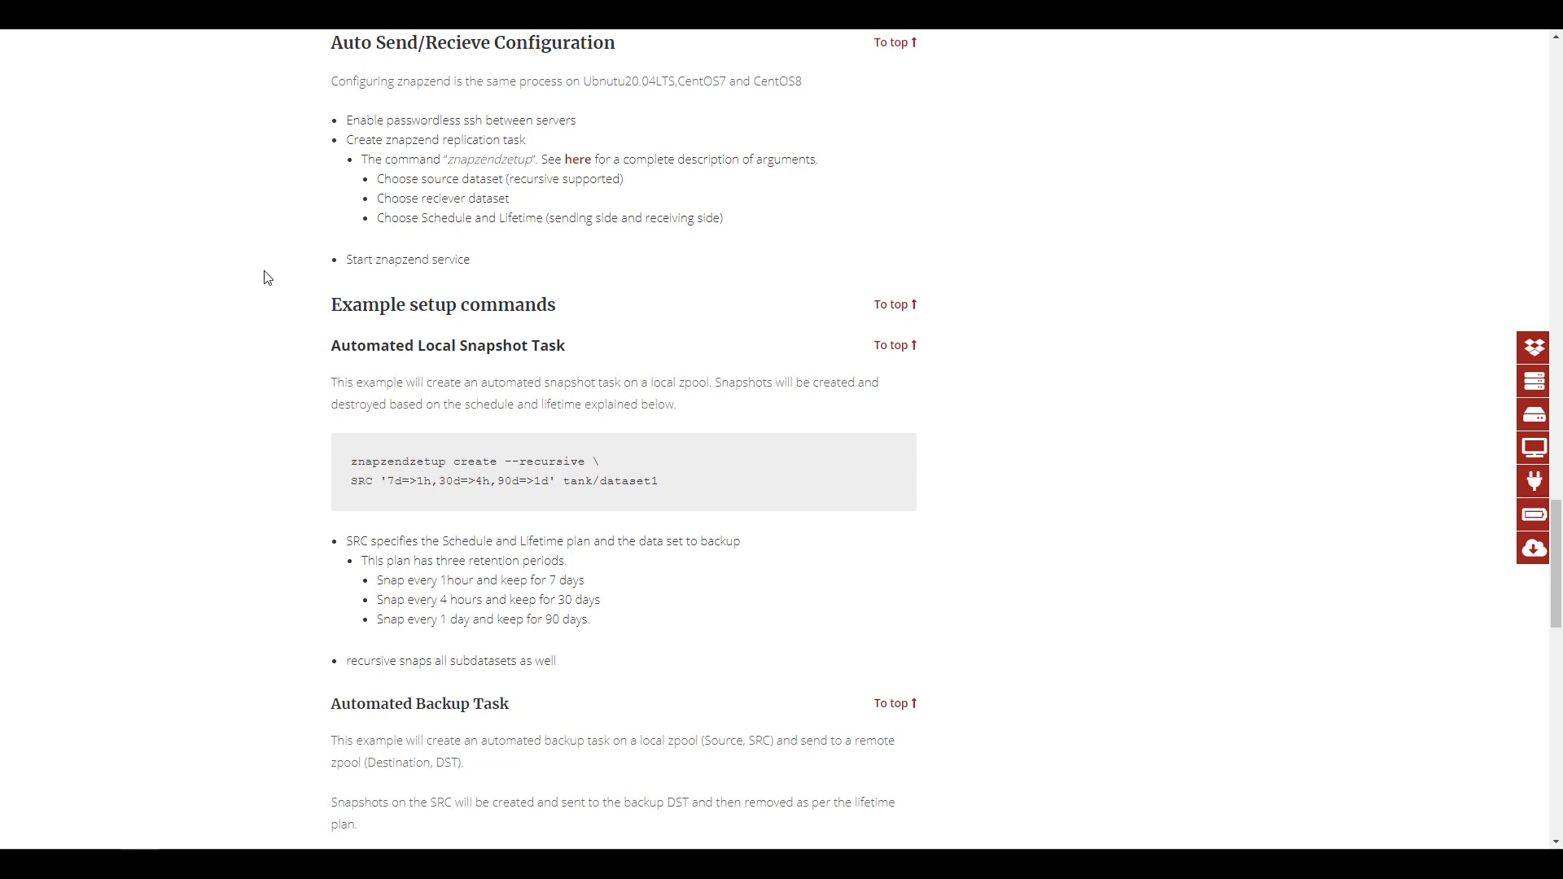
{"action": "scroll", "coordinate": [264, 276], "scroll_direction": "down", "scroll_amount": 1}
{"action": "scroll", "coordinate": [383, 310], "scroll_direction": "down", "scroll_amount": 3}
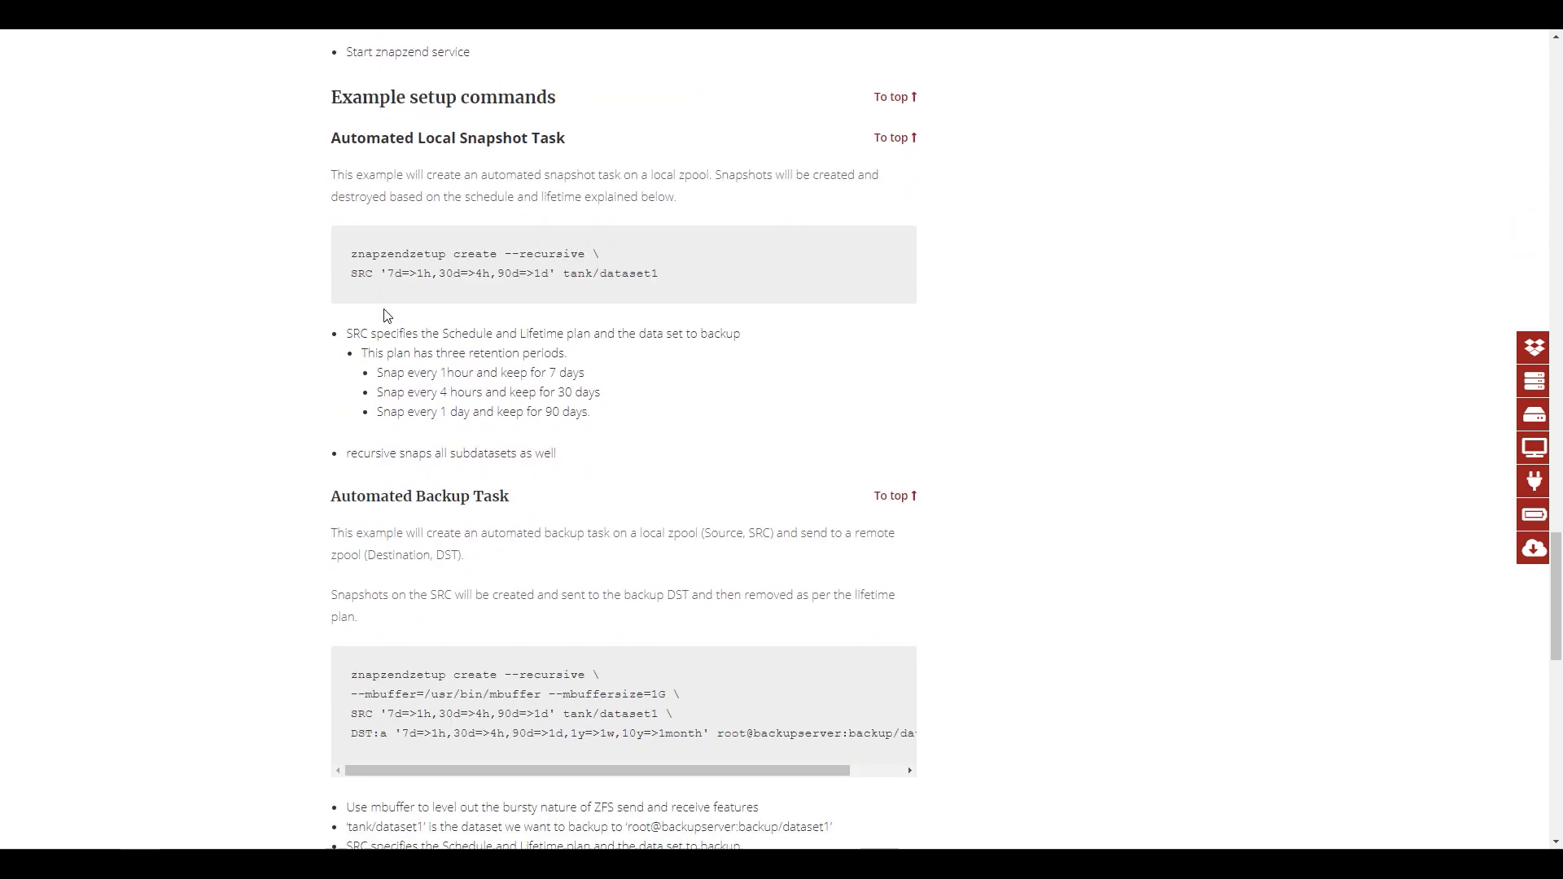
{"action": "scroll", "coordinate": [303, 324], "scroll_direction": "down", "scroll_amount": 3}
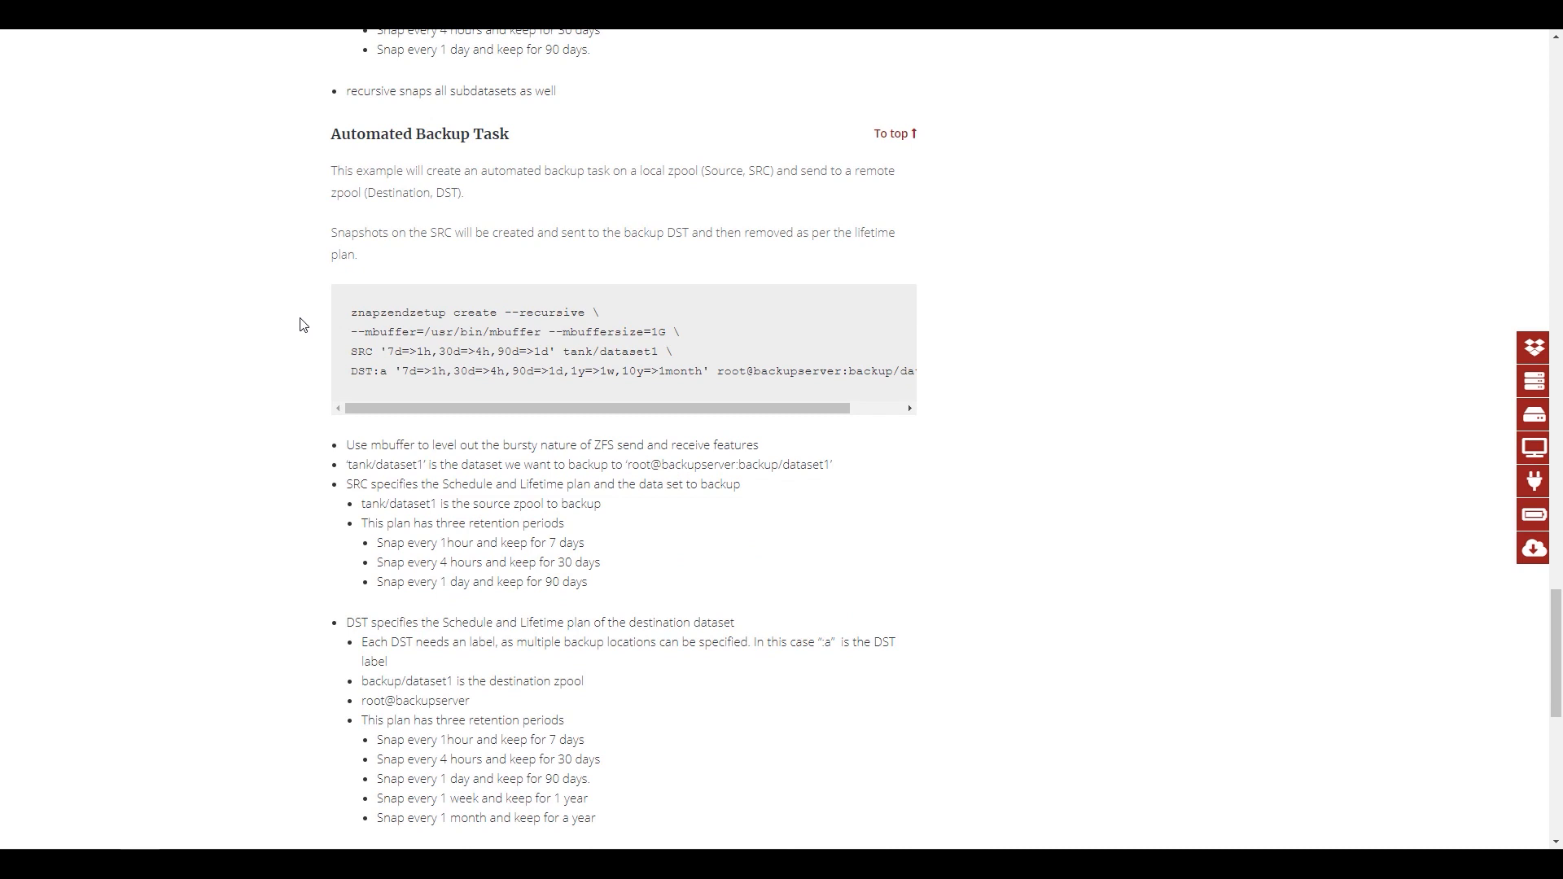
{"action": "scroll", "coordinate": [303, 325], "scroll_direction": "down", "scroll_amount": 1}
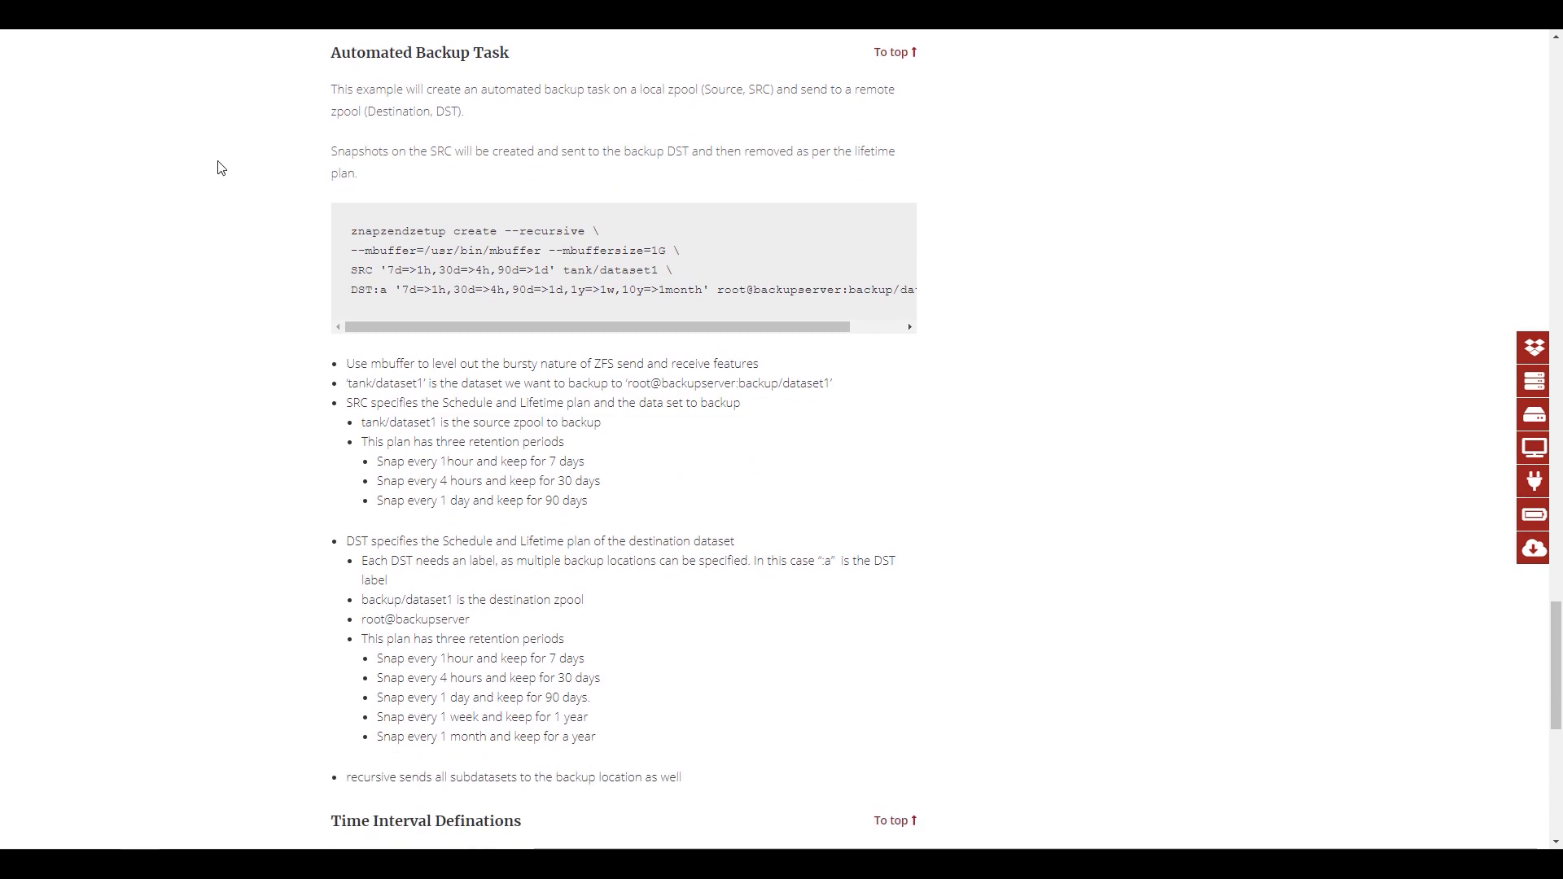
Step: Examine the znapzendzetup create command in the backup example, including its --recursive and --mbuffer options
{"action": "left_click_drag", "start_coordinate": [345, 232], "coordinate": [412, 231]}
{"action": "left_click", "coordinate": [444, 232]}
{"action": "double_click", "coordinate": [444, 232]}
{"action": "left_click", "coordinate": [444, 231]}
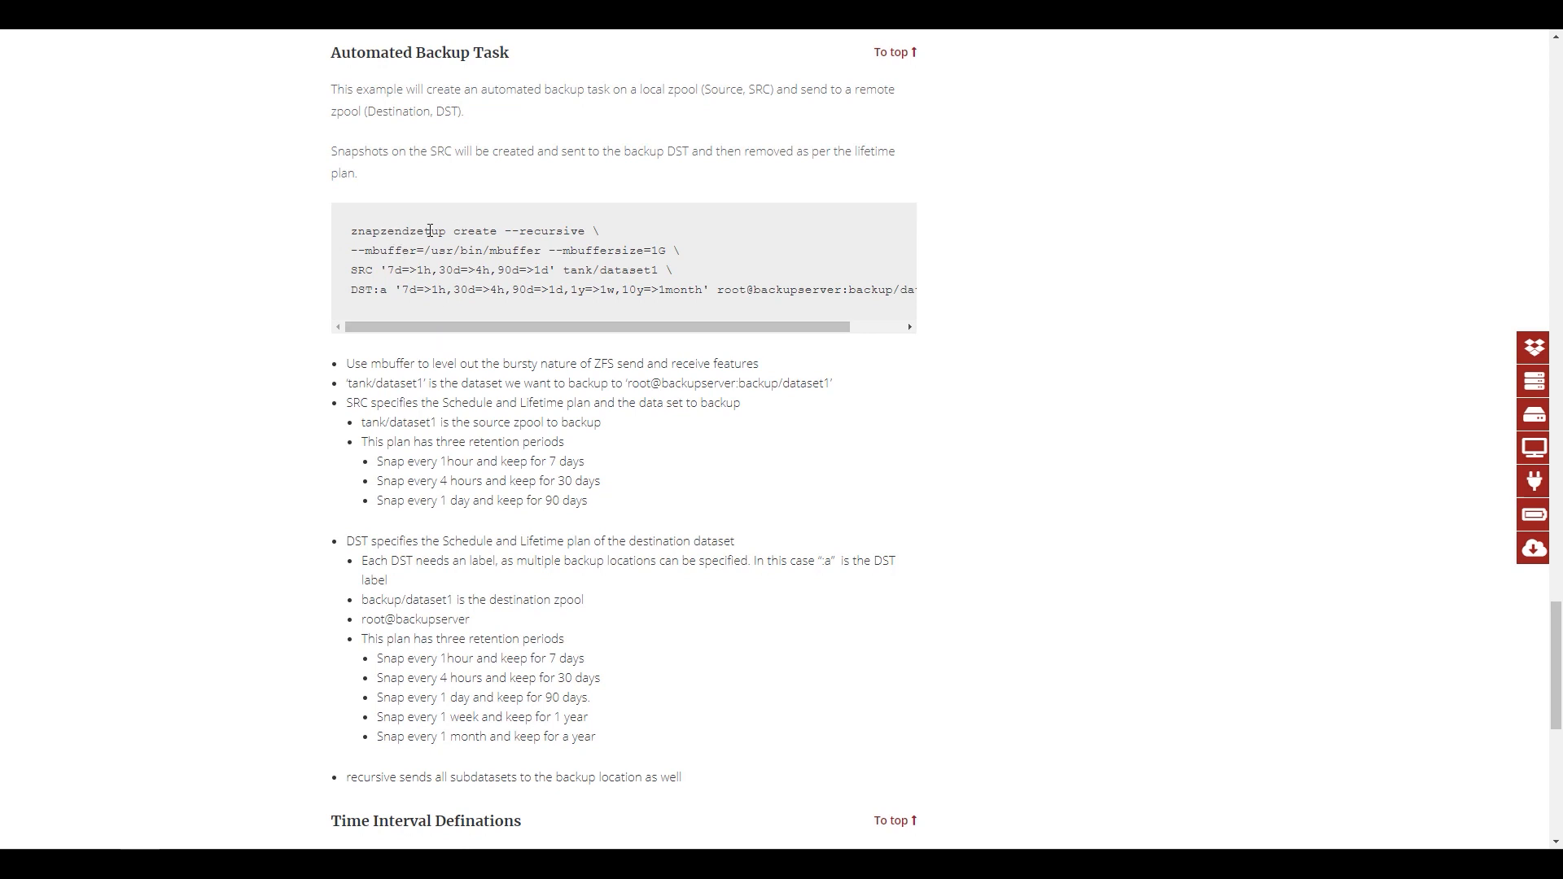
{"action": "left_click_drag", "start_coordinate": [504, 232], "coordinate": [584, 227]}
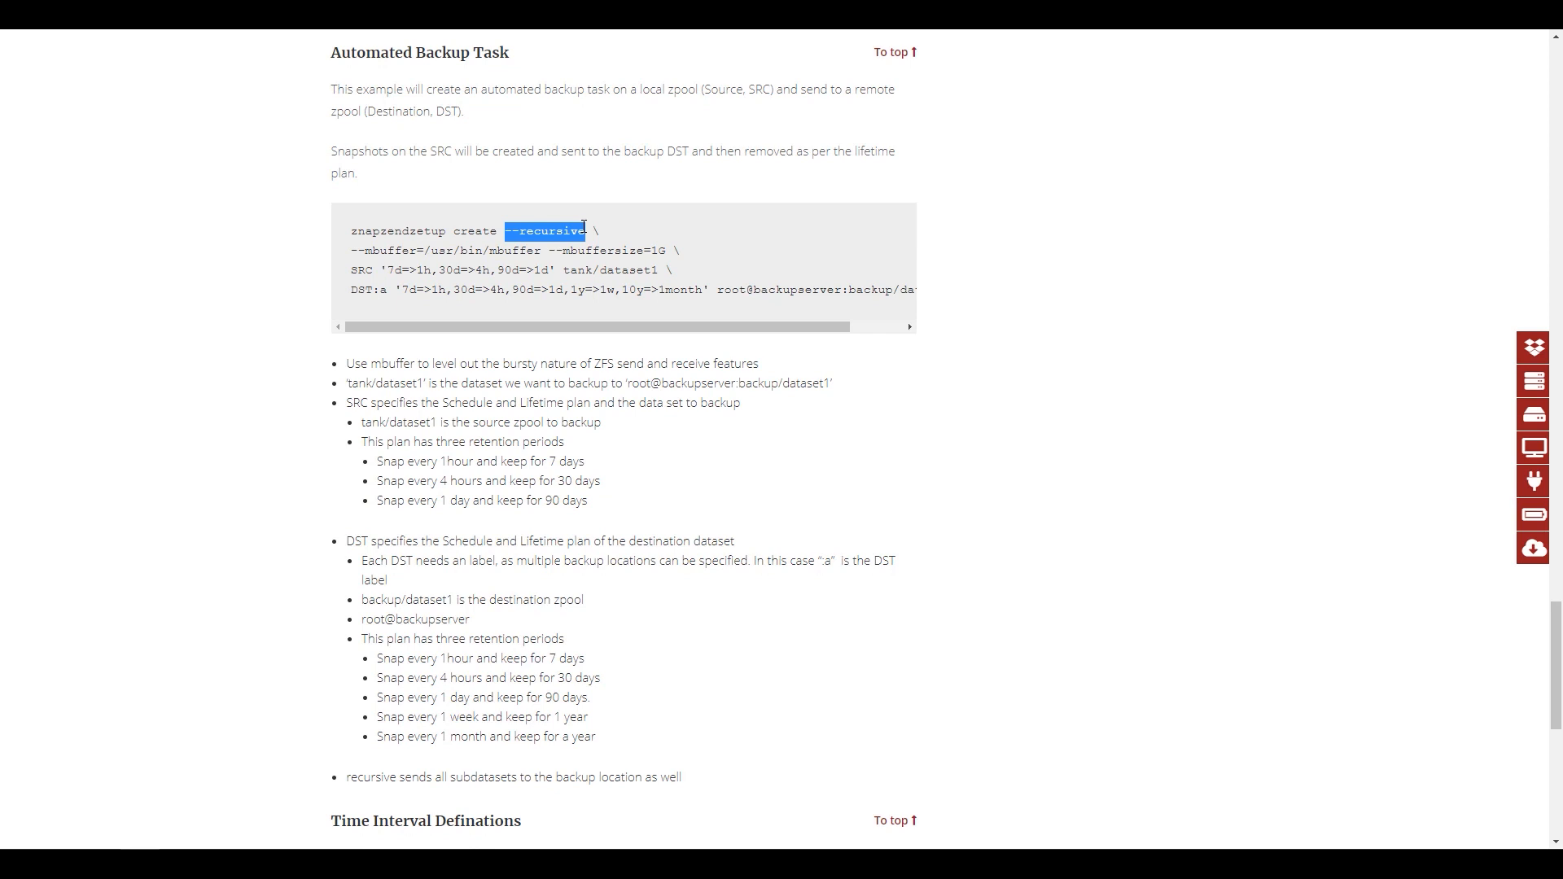
{"action": "left_click_drag", "start_coordinate": [360, 252], "coordinate": [542, 249]}
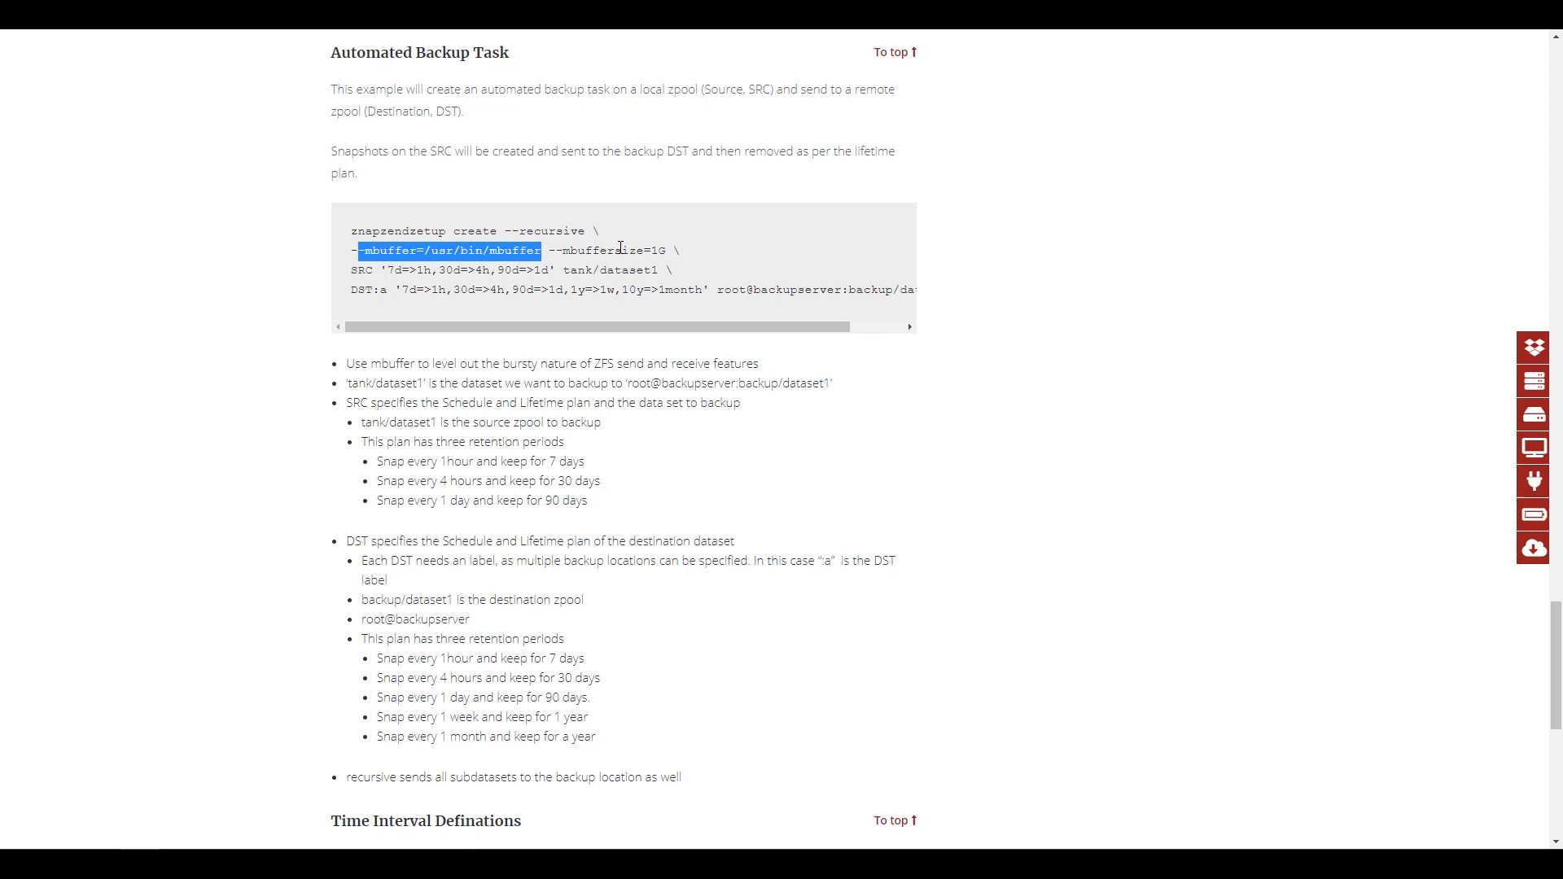
Step: Examine the SRC line of the backup example: its retention periods, snapshot intervals and source dataset
{"action": "left_click_drag", "start_coordinate": [351, 271], "coordinate": [663, 265]}
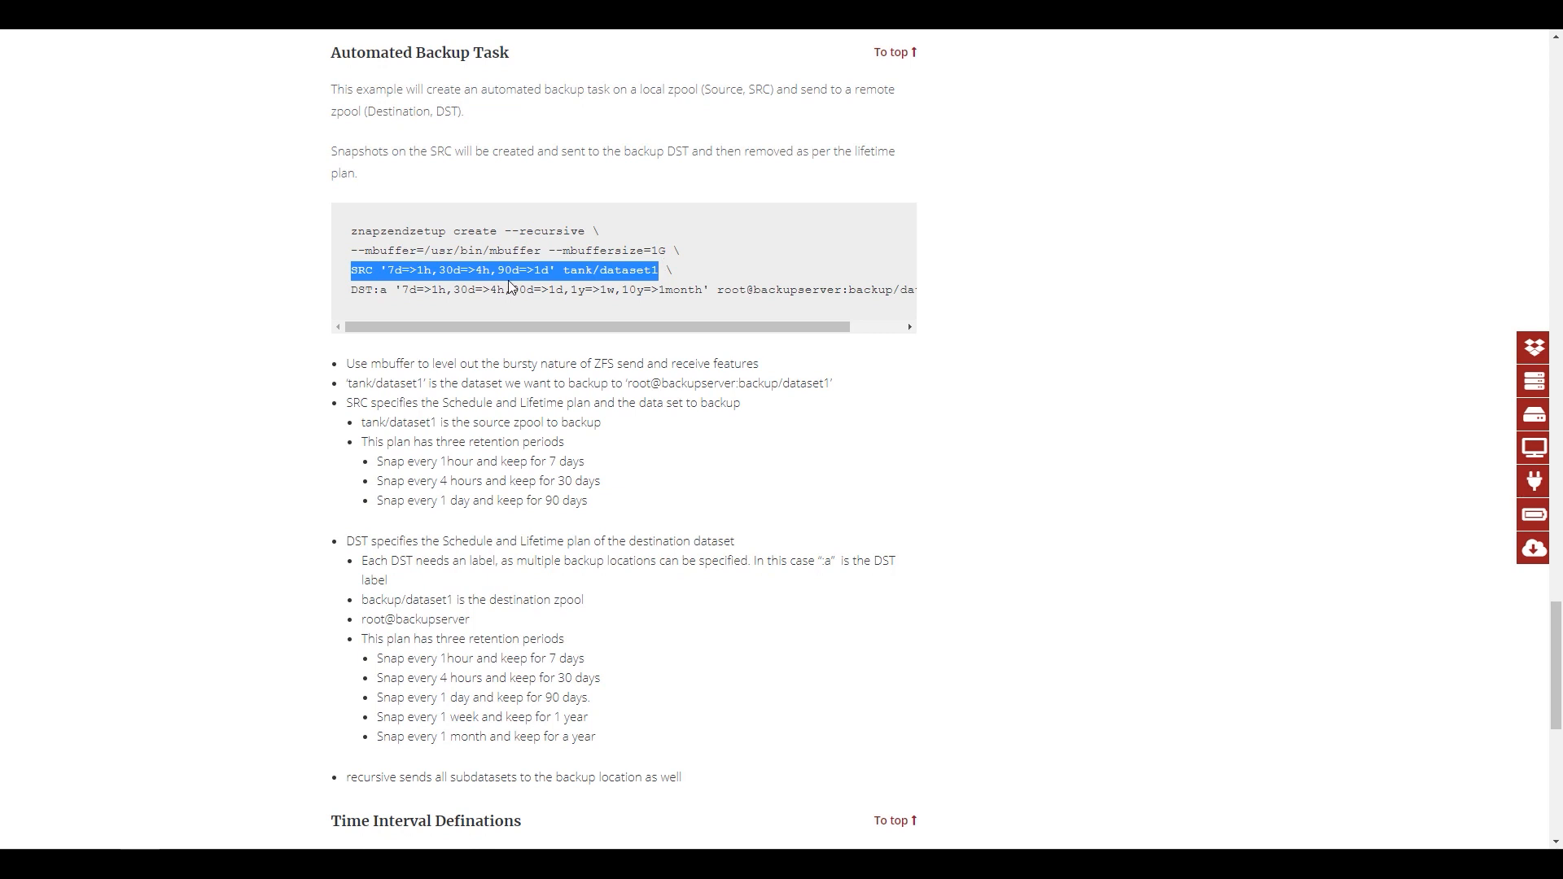
{"action": "left_click", "coordinate": [443, 270]}
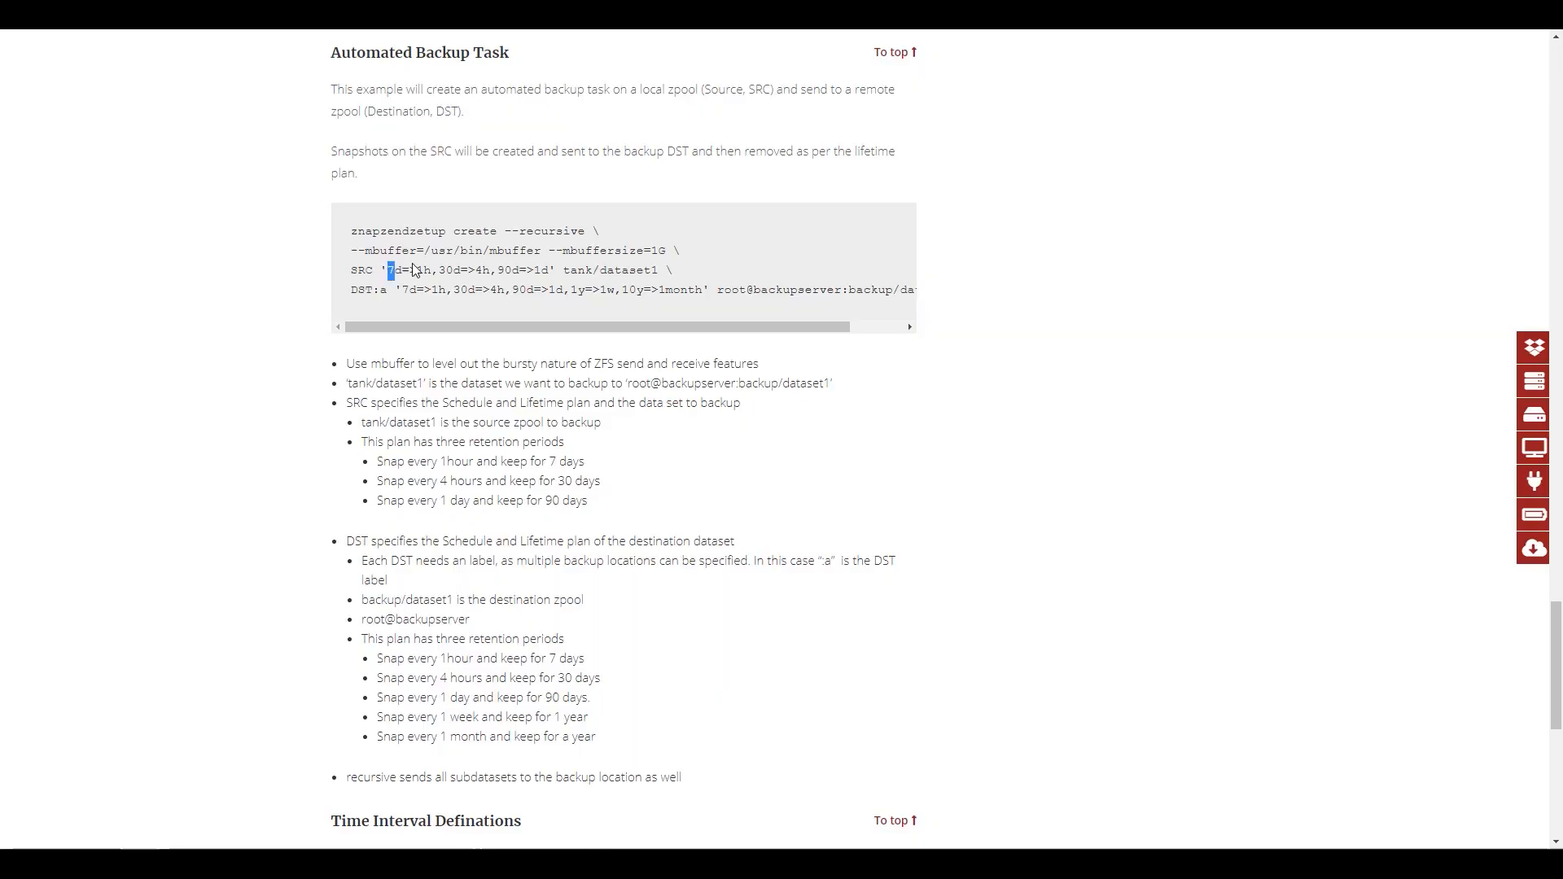
{"action": "left_click_drag", "start_coordinate": [388, 270], "coordinate": [554, 269]}
{"action": "mouse_move", "coordinate": [432, 269]}
{"action": "left_mouse_down"}
{"action": "mouse_move", "coordinate": [388, 275]}
{"action": "mouse_move", "coordinate": [419, 271]}
{"action": "left_mouse_up"}
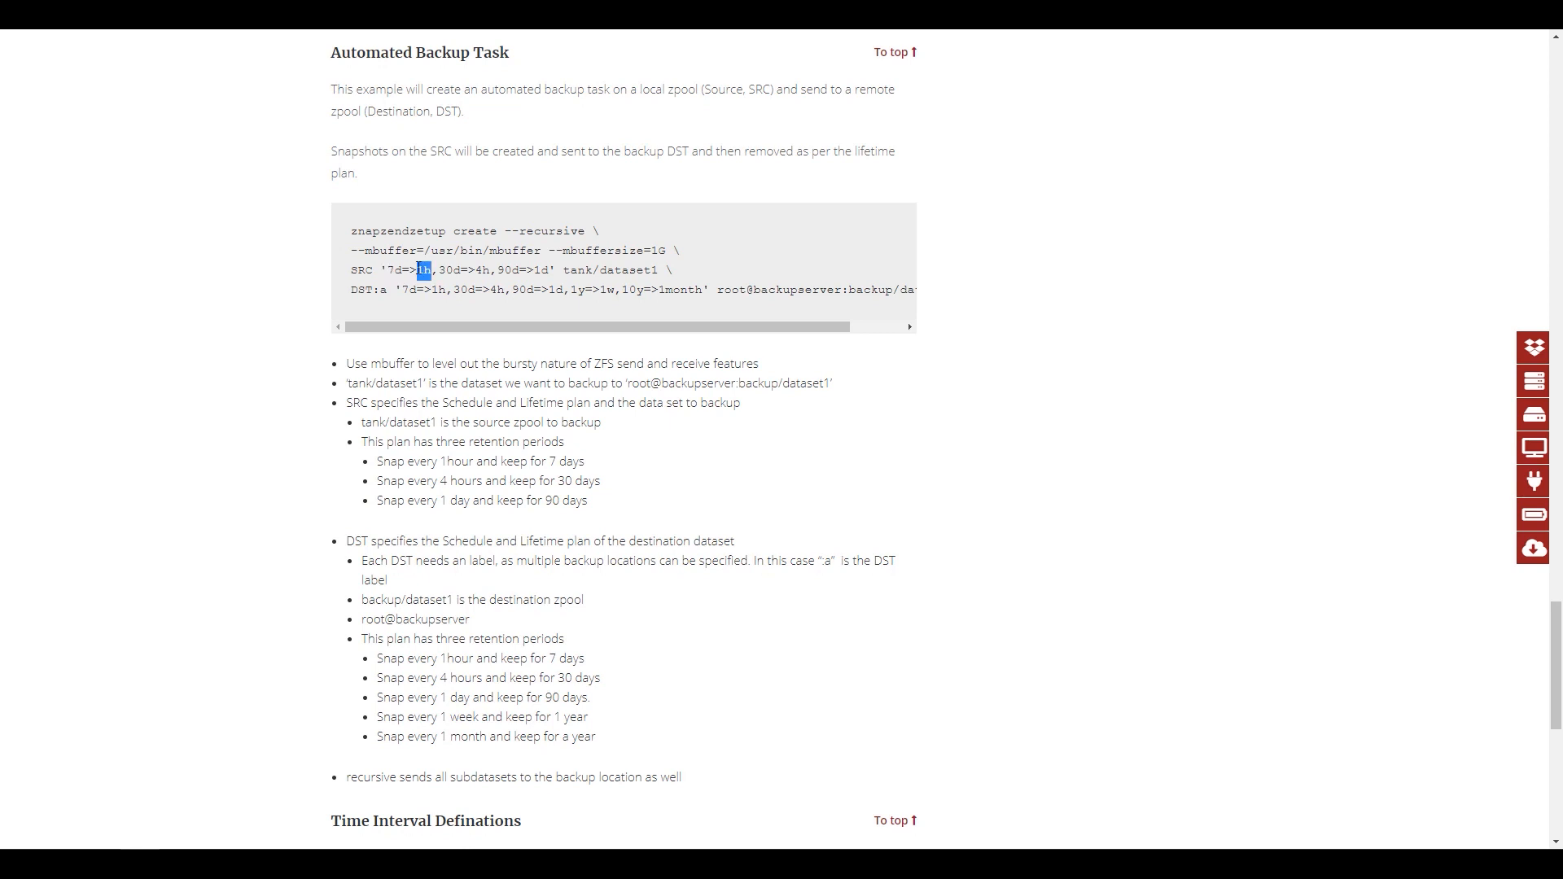
{"action": "left_click_drag", "start_coordinate": [402, 271], "coordinate": [388, 274]}
{"action": "left_click_drag", "start_coordinate": [489, 275], "coordinate": [449, 285]}
{"action": "left_click", "coordinate": [547, 268]}
{"action": "left_click_drag", "start_coordinate": [546, 268], "coordinate": [535, 273]}
{"action": "left_click_drag", "start_coordinate": [655, 271], "coordinate": [572, 274]}
{"action": "left_click", "coordinate": [573, 275]}
Step: Examine the DST:a line with its remote backup target and compare its schedule with the SRC schedule
{"action": "left_click_drag", "start_coordinate": [351, 291], "coordinate": [383, 292]}
{"action": "left_click_drag", "start_coordinate": [600, 326], "coordinate": [808, 327]}
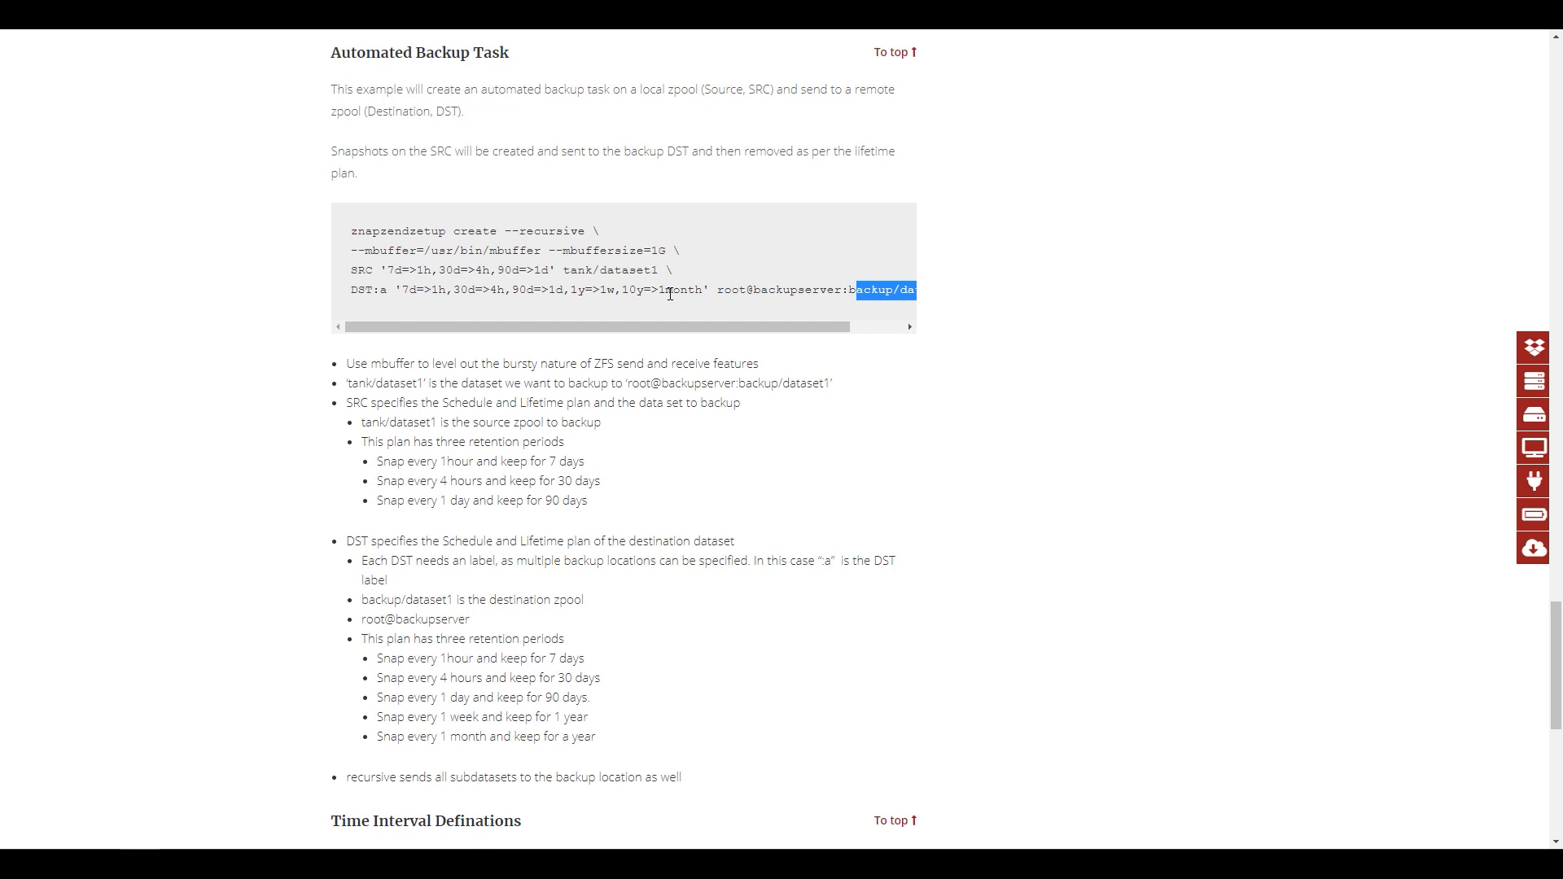
{"action": "left_click_drag", "start_coordinate": [556, 270], "coordinate": [381, 271]}
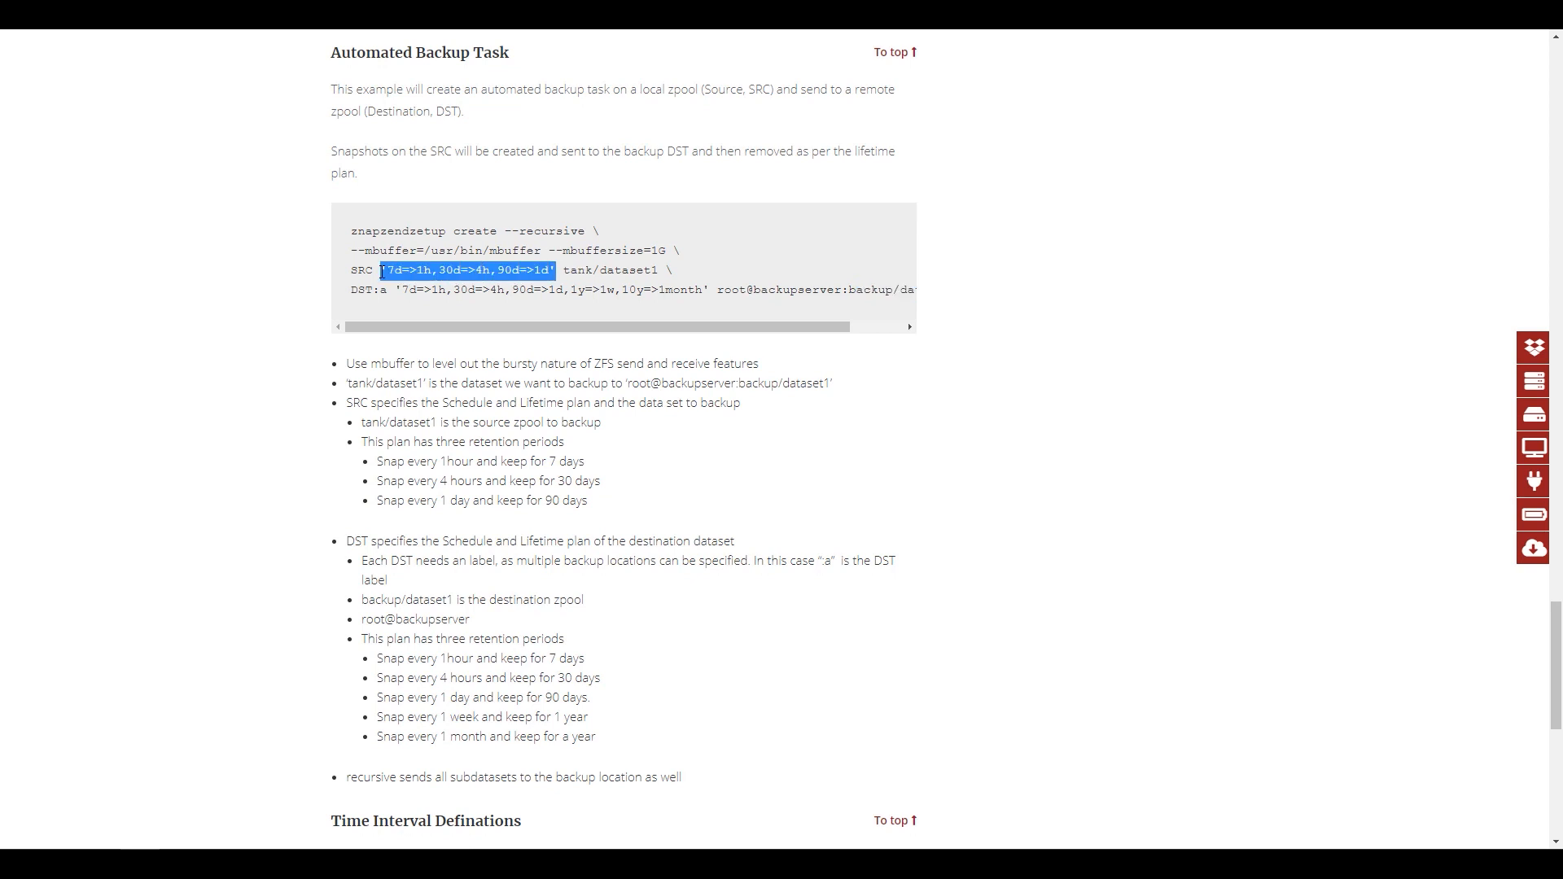
{"action": "left_click", "coordinate": [568, 266]}
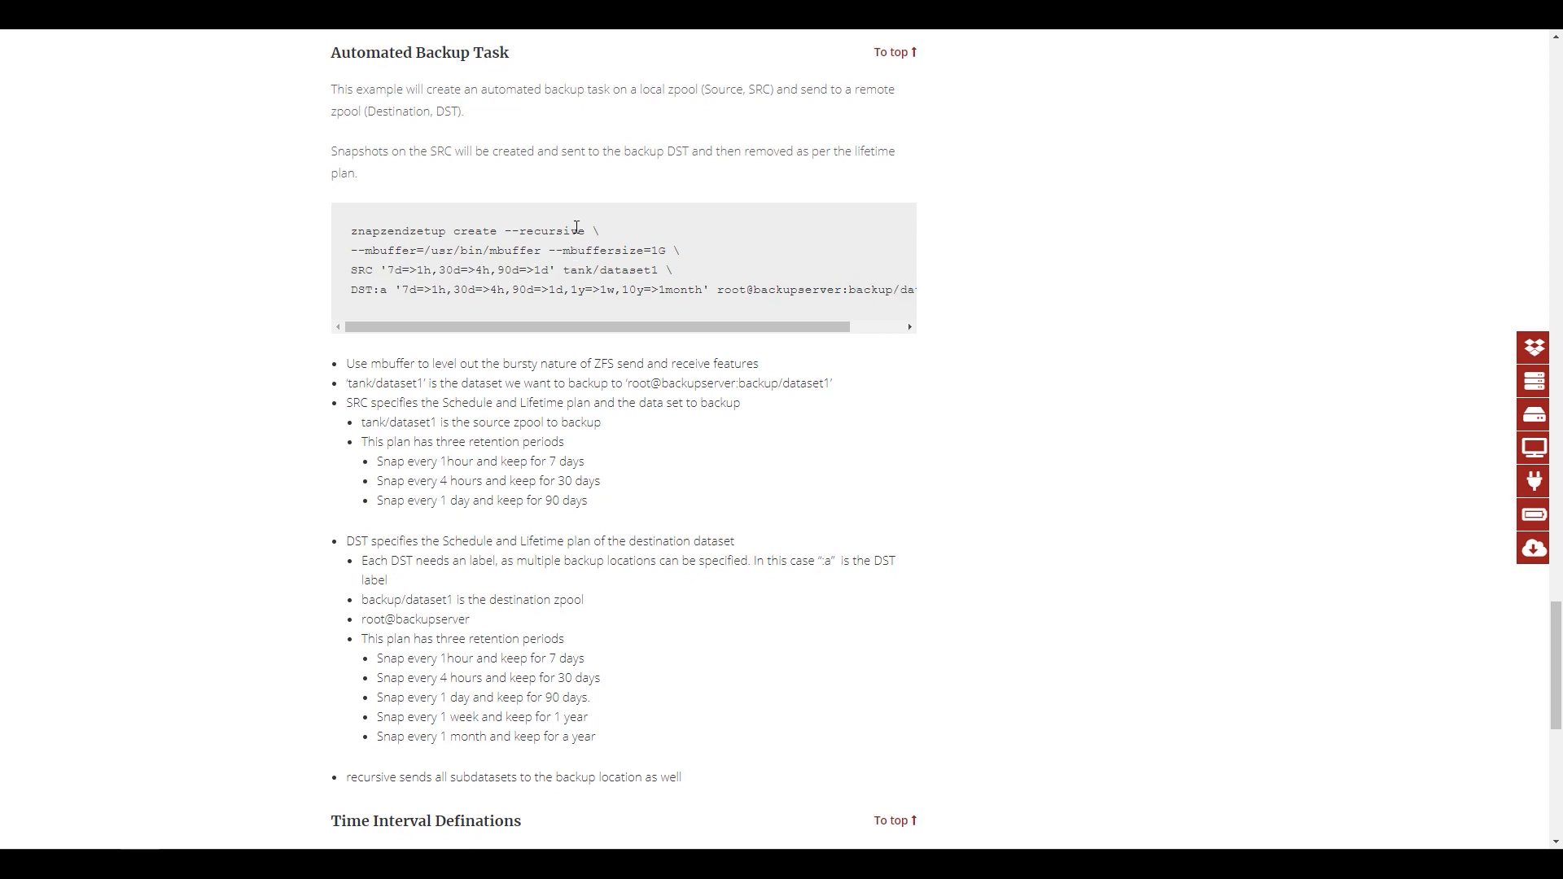
{"action": "key", "text": "ctrl+a"}
{"action": "left_click", "coordinate": [776, 288]}
{"action": "left_click_drag", "start_coordinate": [350, 235], "coordinate": [931, 300]}
{"action": "right_click", "coordinate": [605, 295]}
{"action": "left_click", "coordinate": [627, 301]}
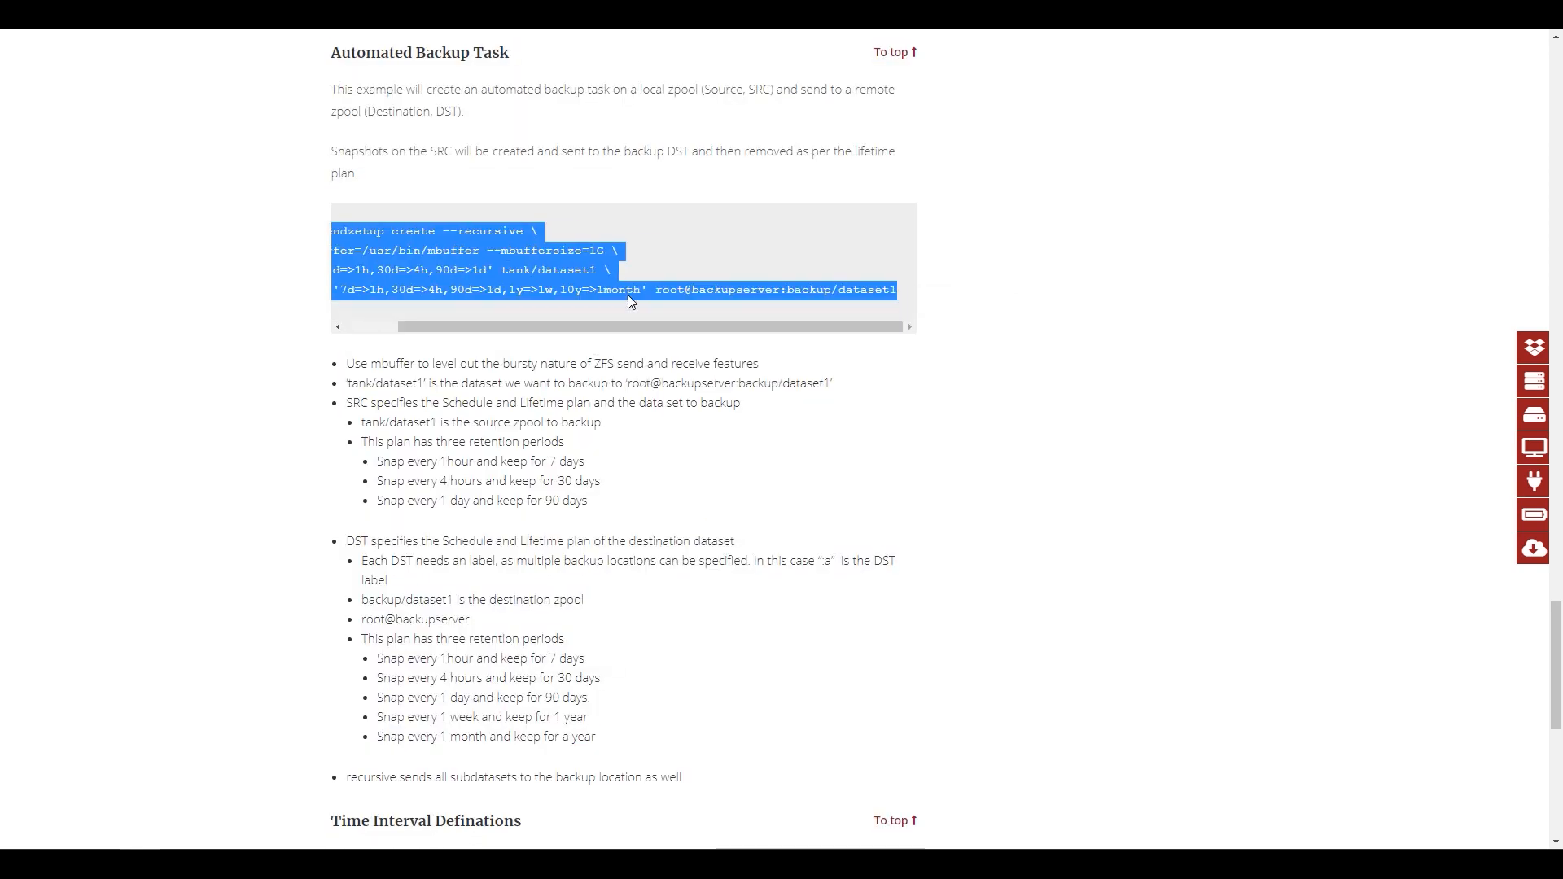
{"action": "left_click", "coordinate": [281, 14]}
{"action": "left_click_drag", "start_coordinate": [404, 207], "coordinate": [405, 212]}
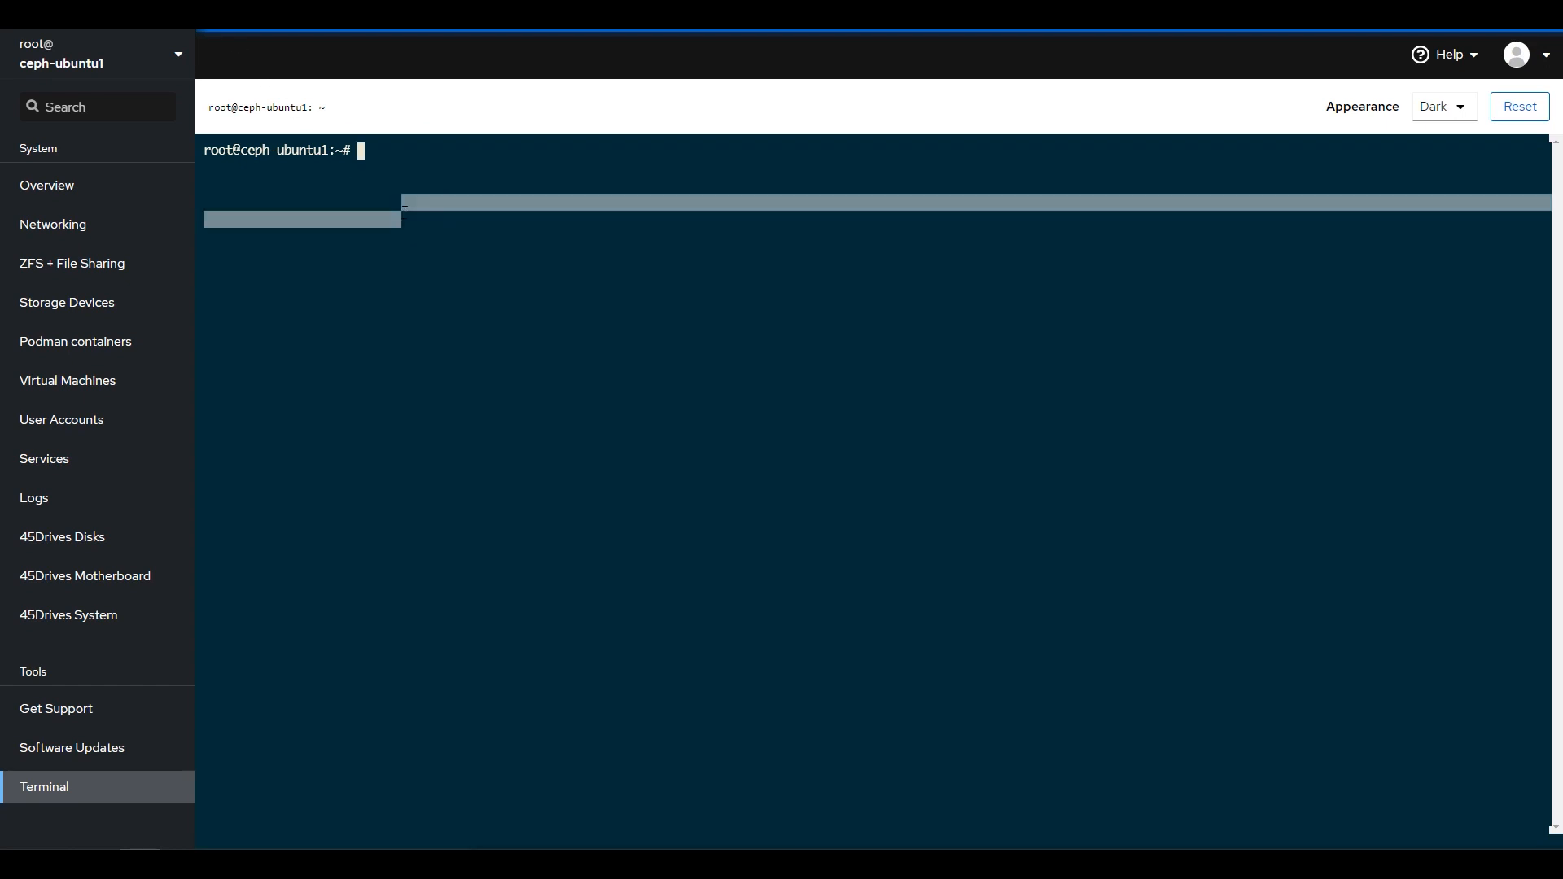
{"action": "key", "text": "ctrl+shift+v"}
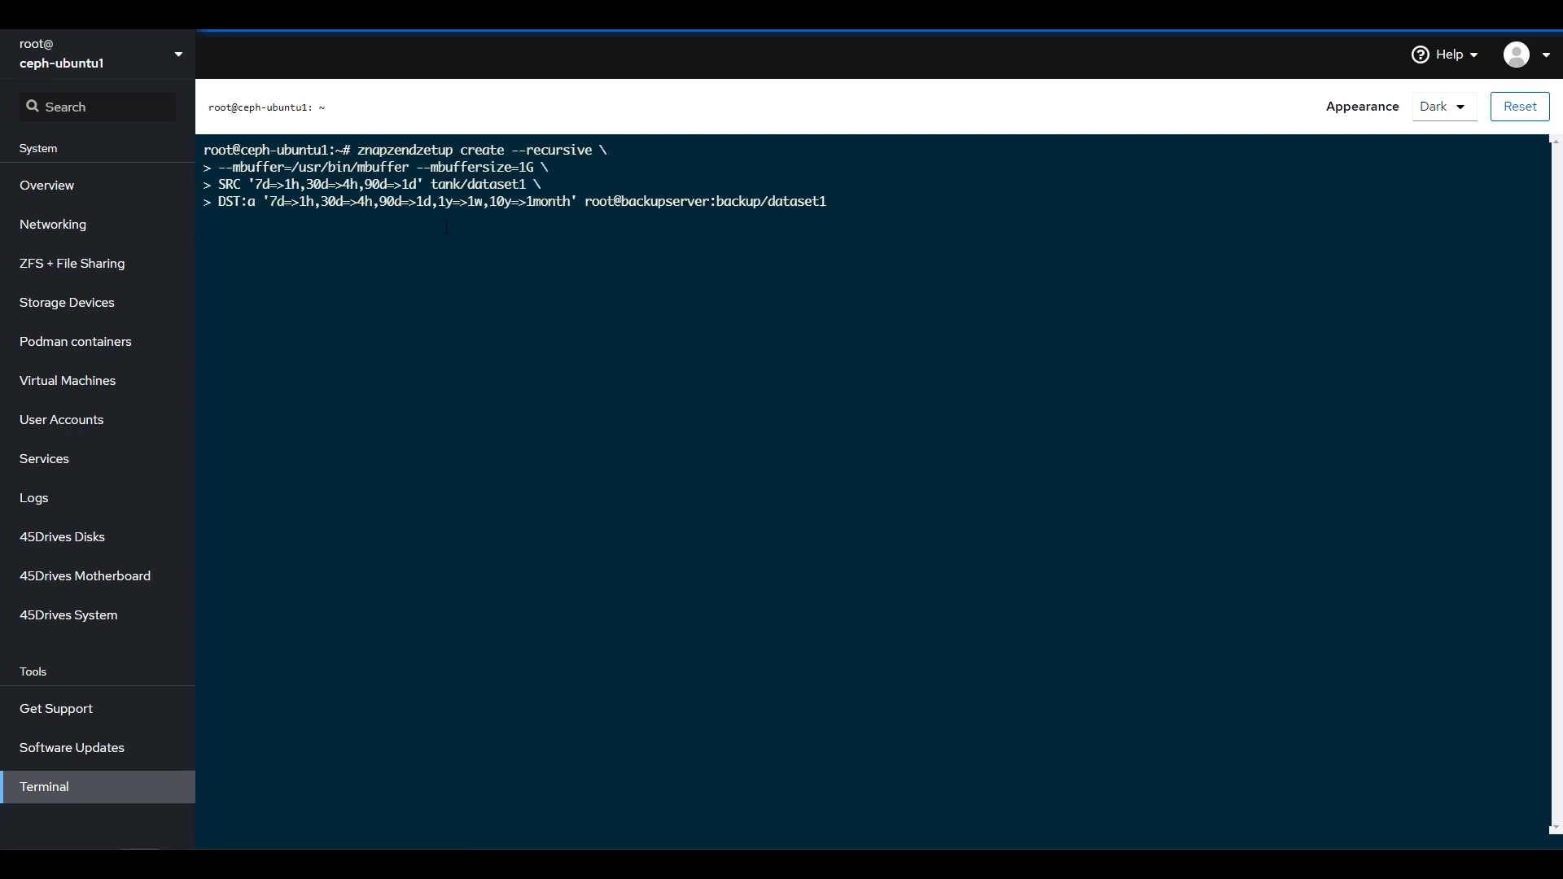
{"action": "key", "text": "Left"}
{"action": "key", "text": "Left"}
{"action": "key", "text": "Left"}
{"action": "key", "text": "Left"}
{"action": "key", "text": "Left"}
{"action": "key", "text": "Left"}
{"action": "key", "text": "Left"}
{"action": "key", "text": "Left"}
{"action": "key", "text": "Left"}
{"action": "key", "text": "Left"}
{"action": "key", "text": "Left"}
{"action": "key", "text": "Left"}
{"action": "key", "text": "Left"}
{"action": "key", "text": "Left"}
{"action": "key", "text": "Left"}
{"action": "key", "text": "Left"}
{"action": "key", "text": "Left"}
{"action": "key", "text": "Right"}
{"action": "key", "text": "Right"}
{"action": "key", "text": "ctrl+c"}
{"action": "type", "text": "clear"}
{"action": "key", "text": "Return"}
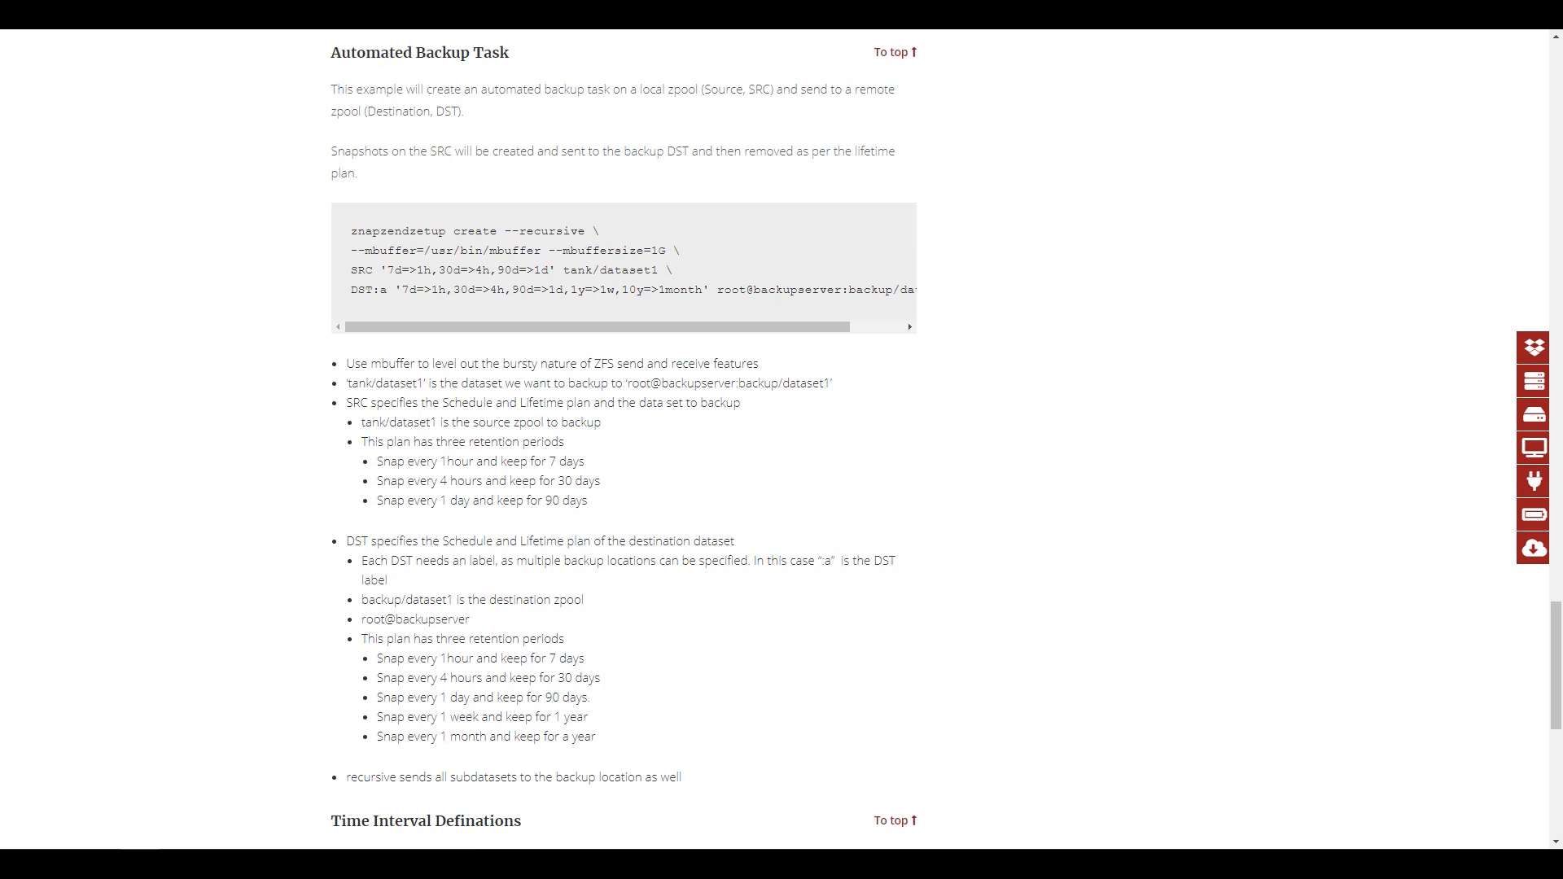
Step: Tile the znapzend article and the terminal window side by side, with the Automated Backup Task section in view
{"action": "key", "text": "super+Right"}
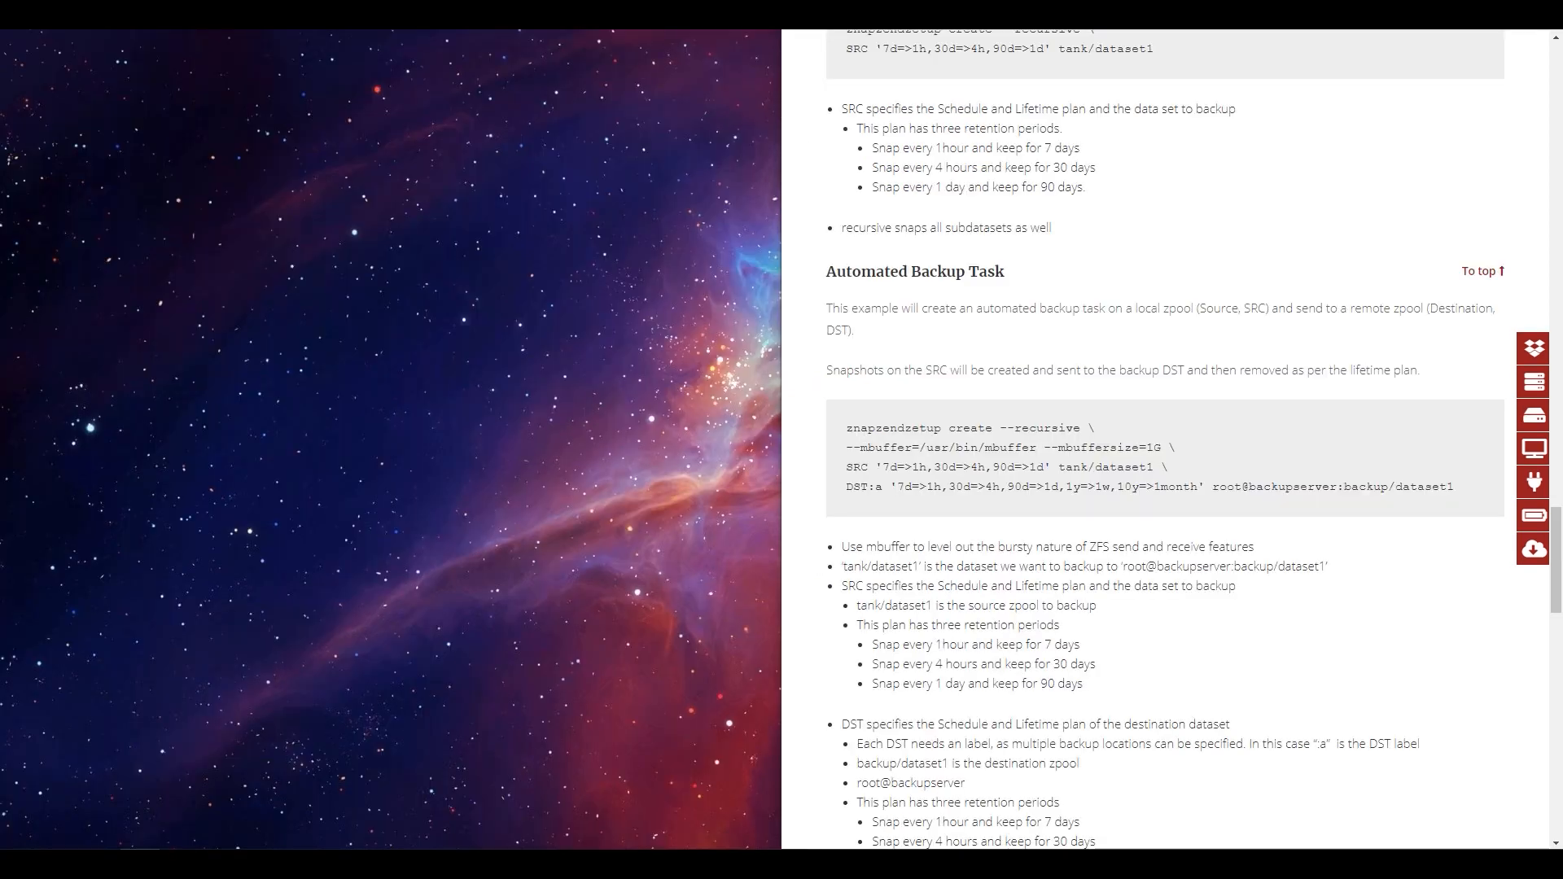
{"action": "left_click_drag", "start_coordinate": [804, 8], "coordinate": [187, 106]}
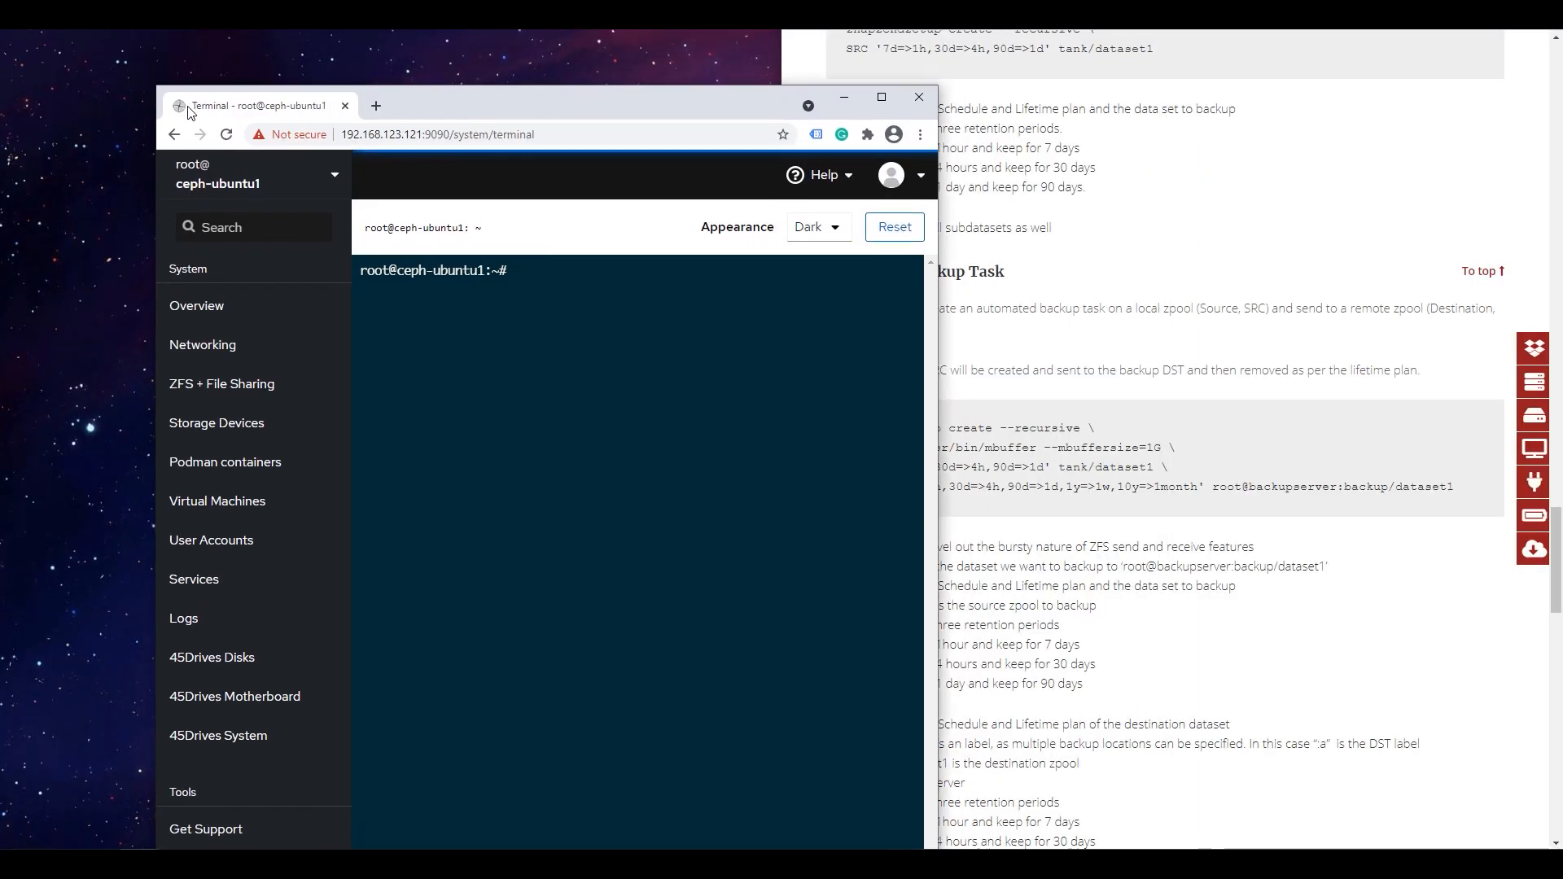
{"action": "key", "text": "super+Left"}
{"action": "left_click", "coordinate": [1050, 376]}
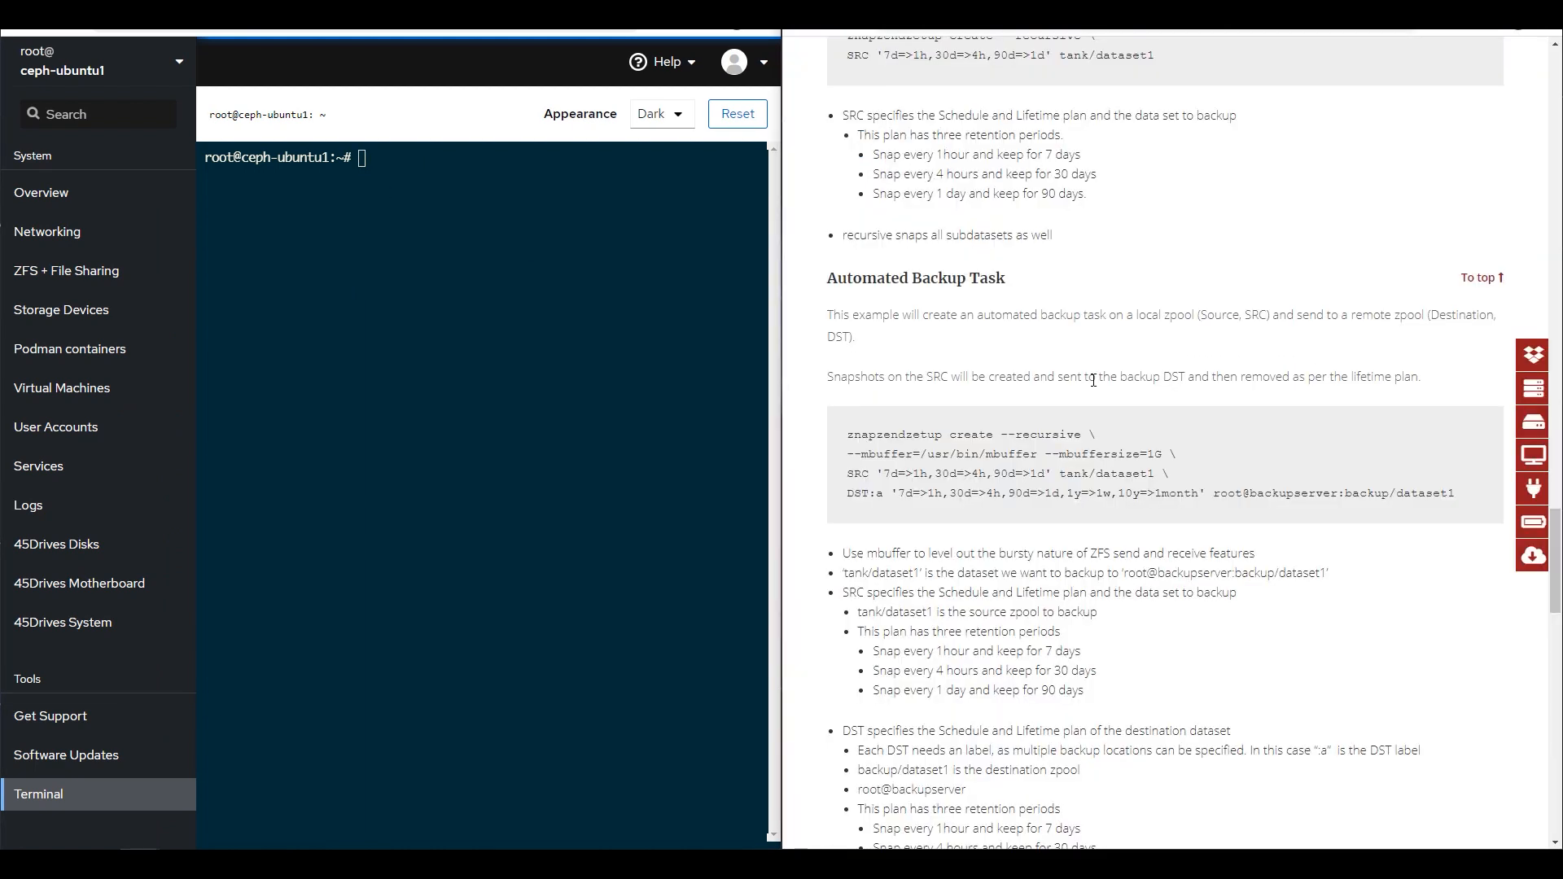
{"action": "scroll", "coordinate": [1121, 369], "scroll_direction": "down", "scroll_amount": 2}
Step: Start a multi-line command in the terminal with "znapzendzetup create \" as its first line
{"action": "left_click", "coordinate": [555, 311]}
{"action": "type", "text": "znapzend"}
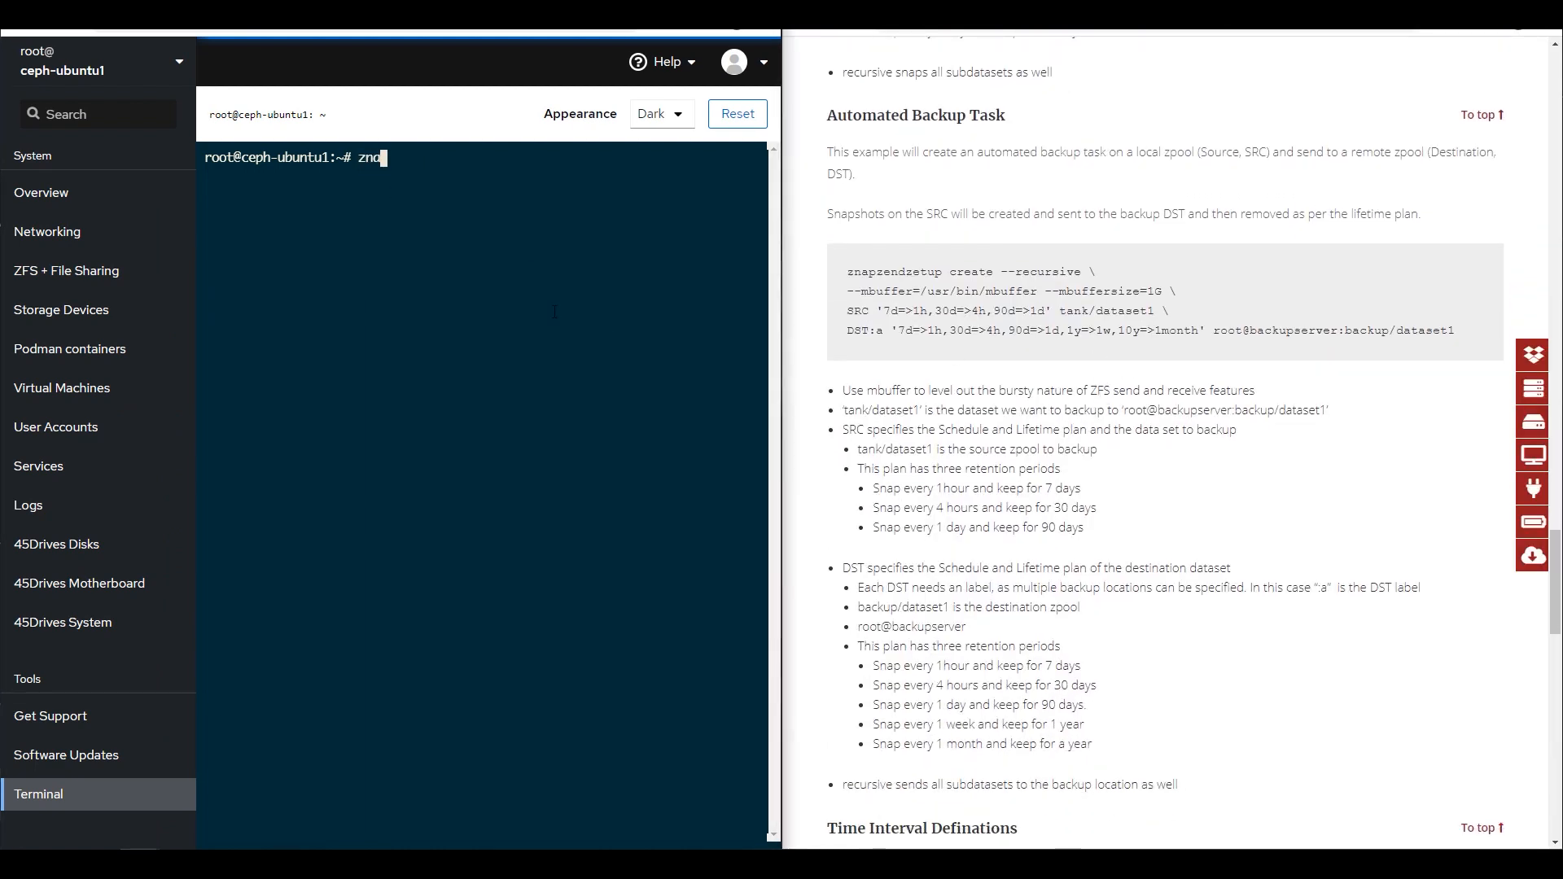
{"action": "type", "text": "zetup create \\"}
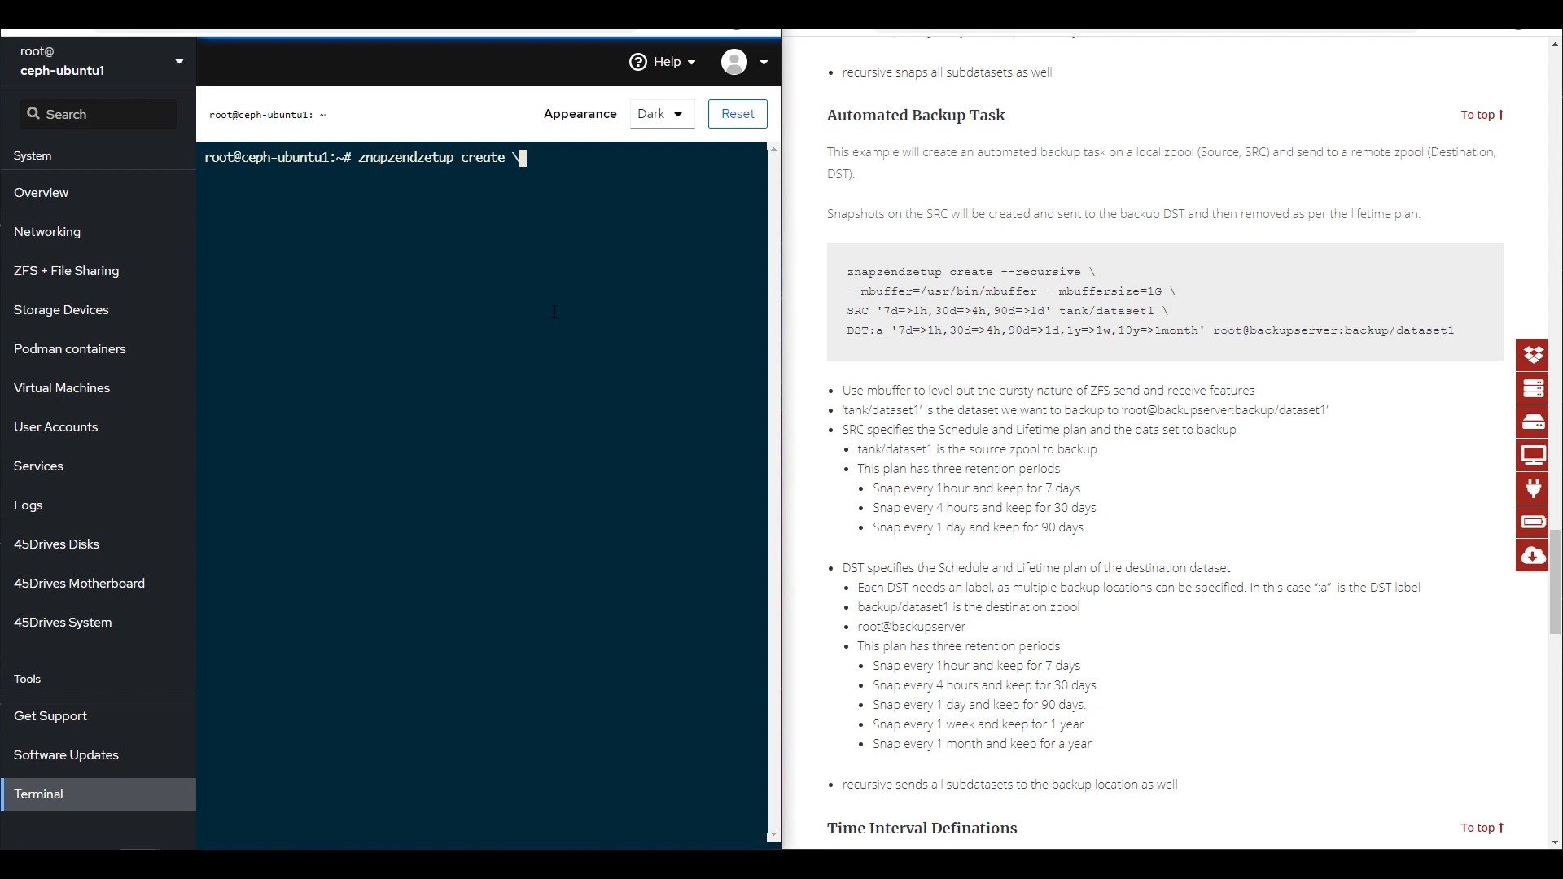
{"action": "key", "text": "Return"}
Step: Copy the article's "--mbuffer=/usr/bin/mbuffer --mbuffersize=1G \" line into the command as its second line, allowing clipboard access
{"action": "left_click_drag", "start_coordinate": [1174, 295], "coordinate": [990, 291]}
{"action": "left_click", "coordinate": [1170, 284]}
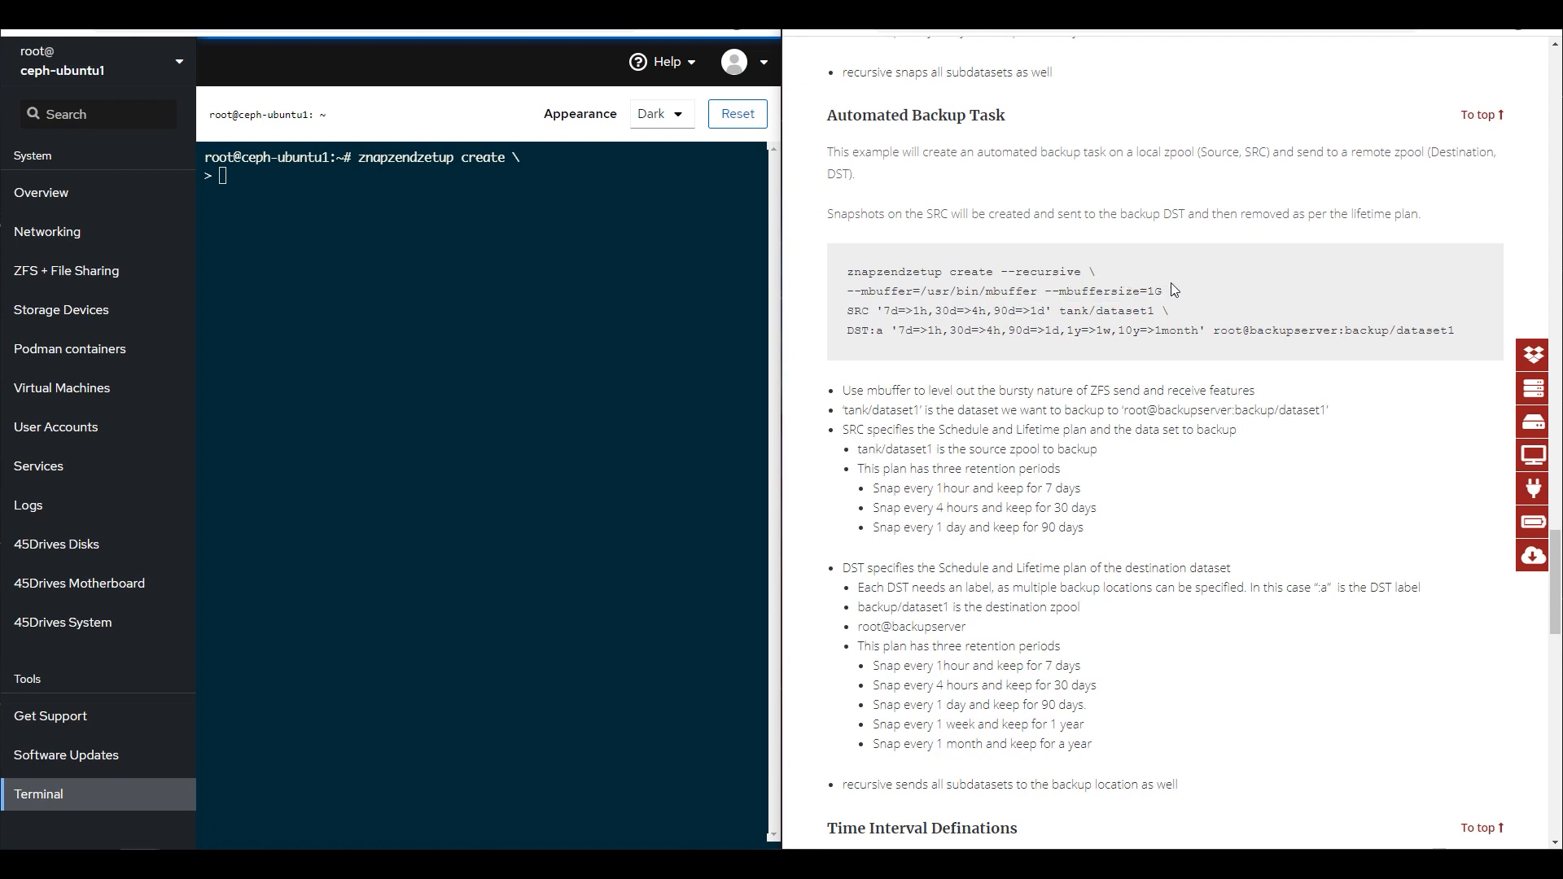
{"action": "left_click_drag", "start_coordinate": [1119, 295], "coordinate": [849, 296]}
{"action": "right_click", "coordinate": [861, 293]}
{"action": "left_click", "coordinate": [899, 303]}
{"action": "left_click", "coordinate": [386, 228]}
{"action": "right_click", "coordinate": [386, 228]}
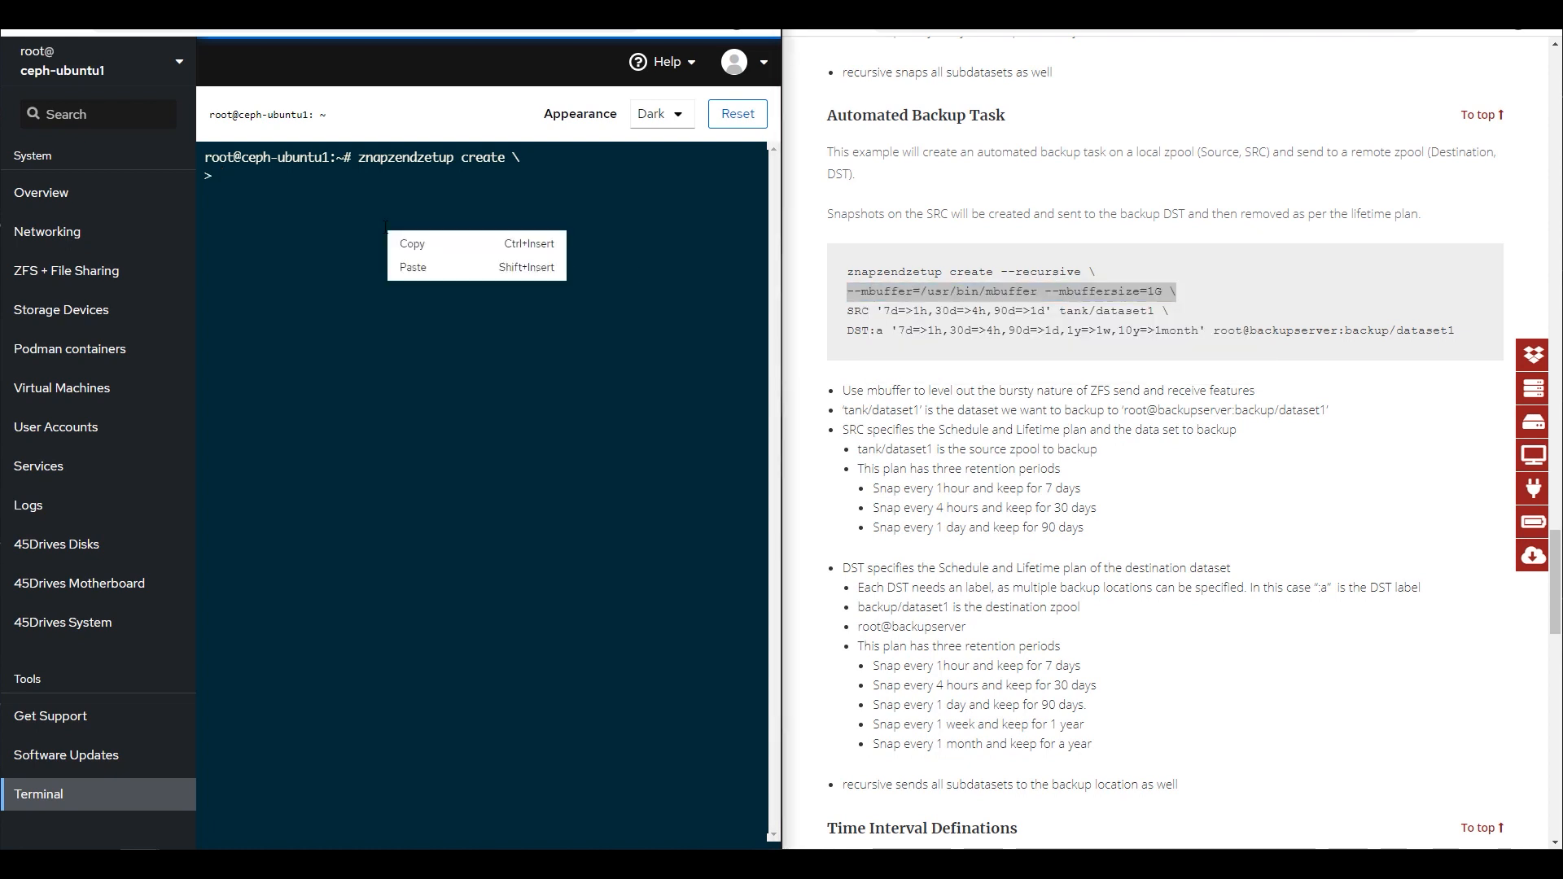
{"action": "left_click", "coordinate": [411, 267]}
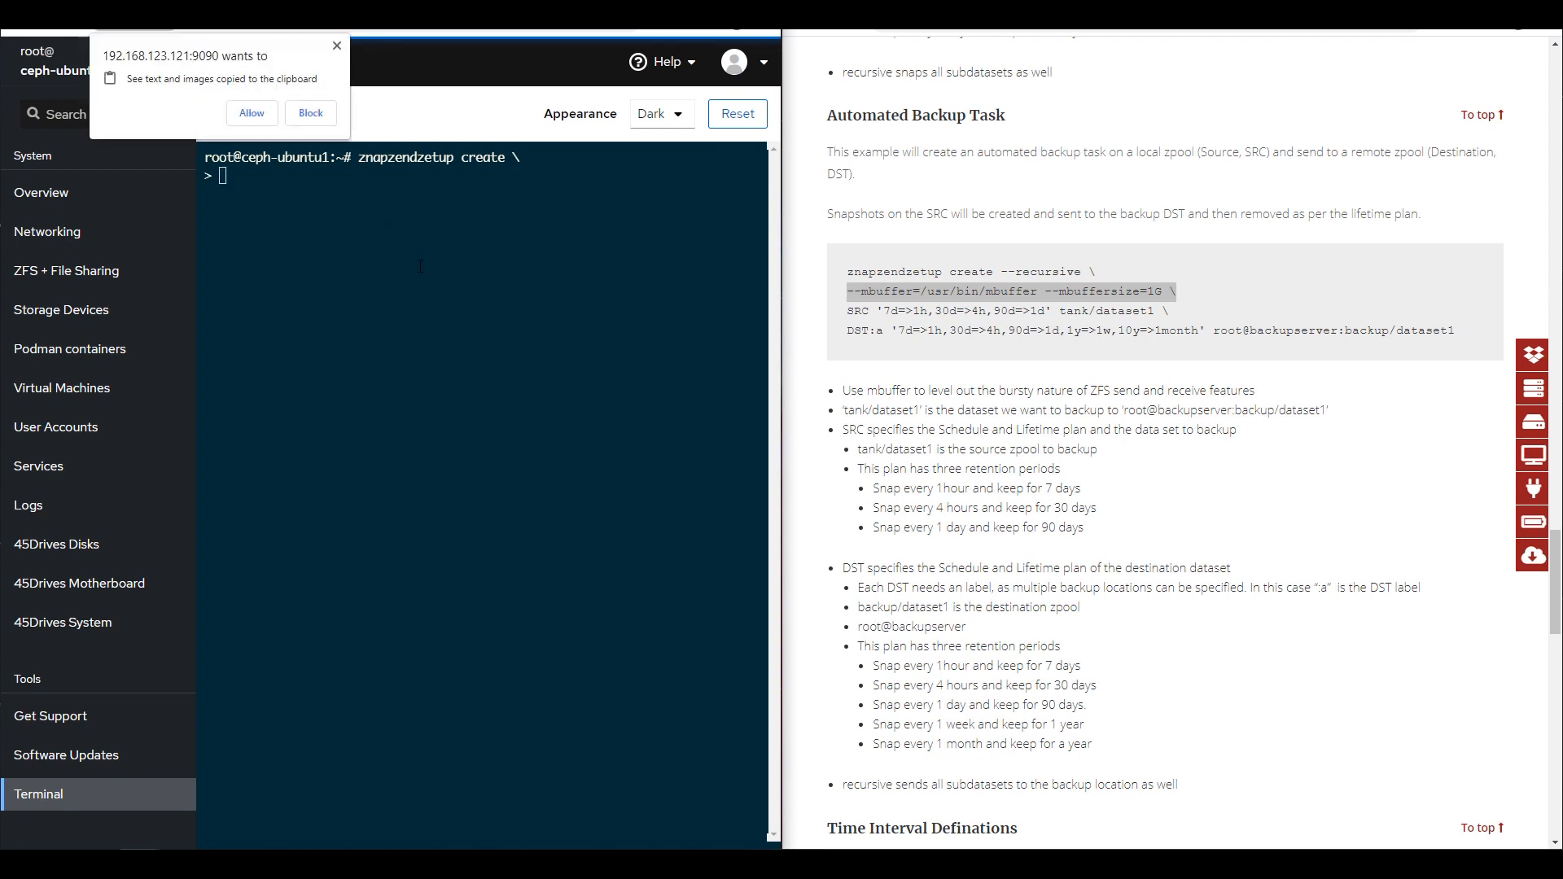
{"action": "left_click", "coordinate": [252, 113]}
{"action": "key", "text": "Return"}
Step: Begin the command's third line with "SRC '1d=>5min", checking the interval units against the article's Time Interval Definations
{"action": "type", "text": "SRC"}
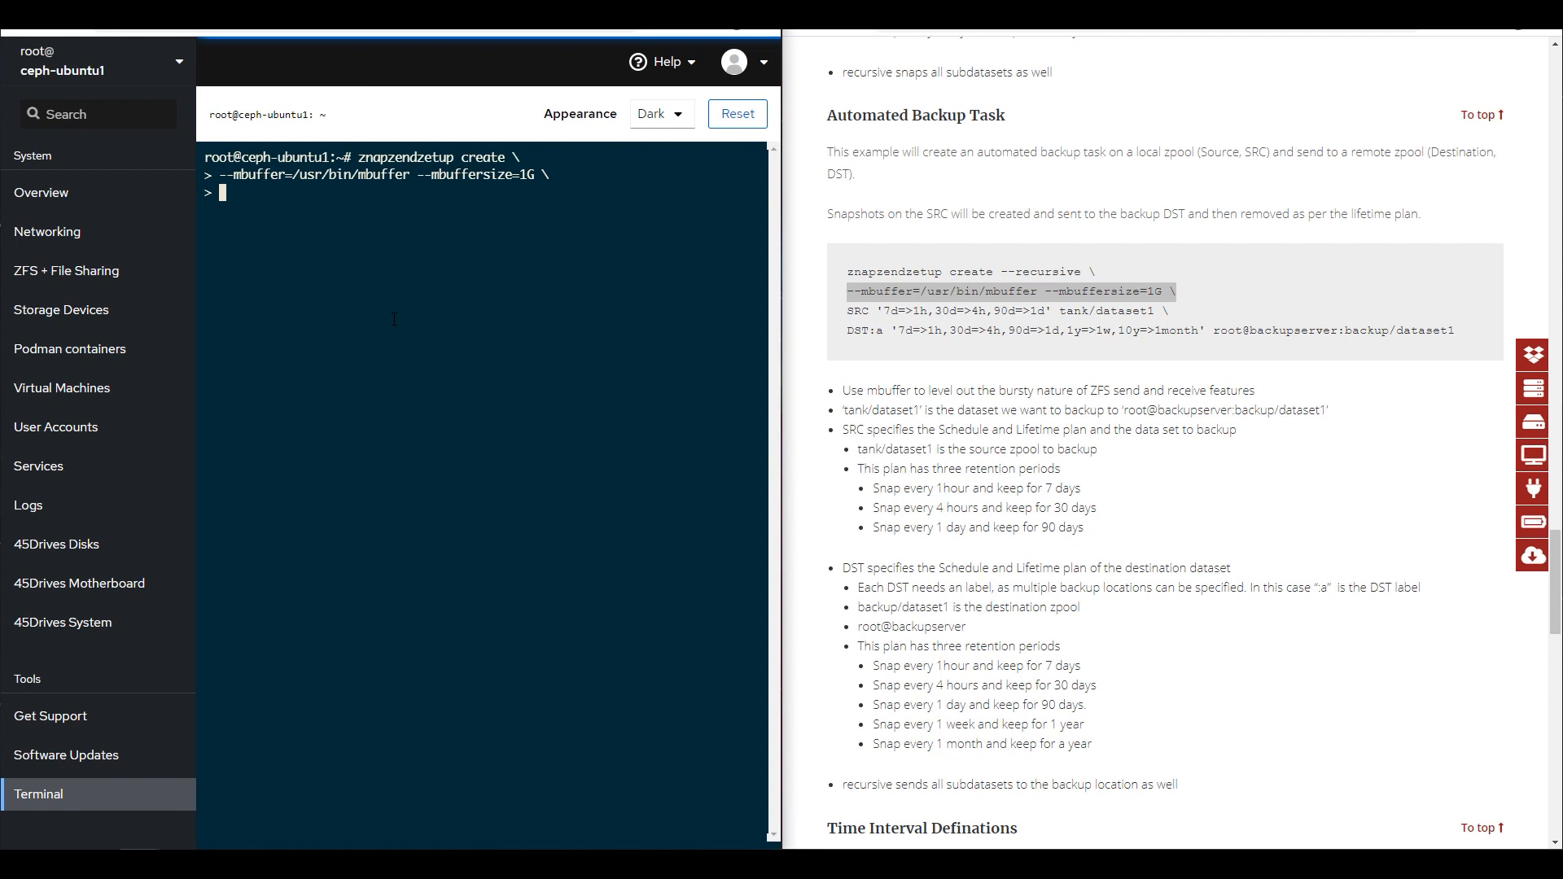
{"action": "type", "text": "'"}
{"action": "key", "text": "BackSpace"}
{"action": "type", "text": "'1d=>5min"}
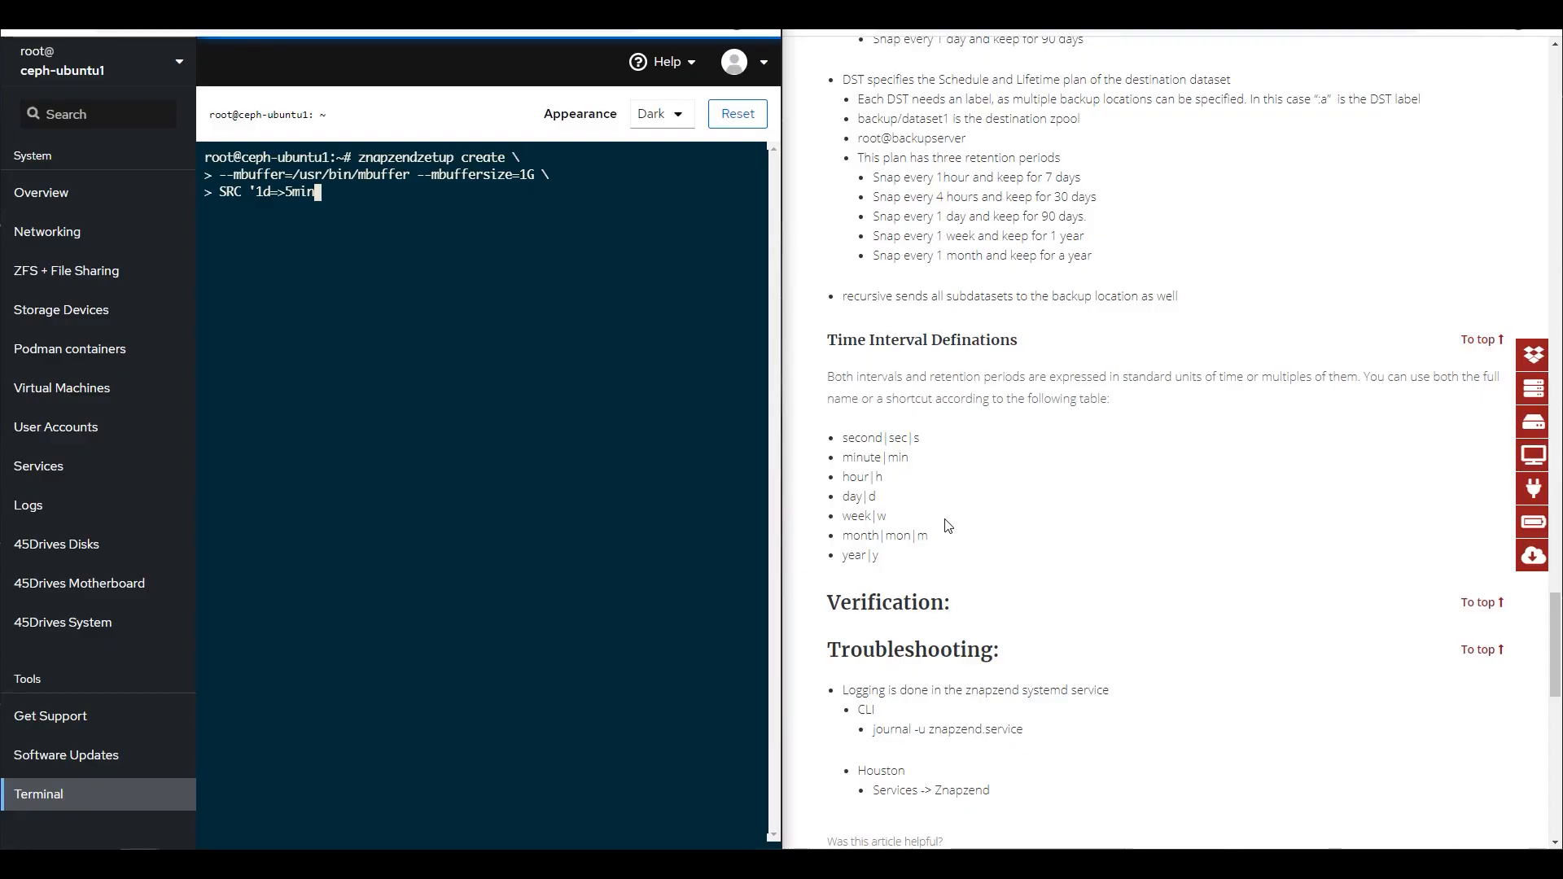
{"action": "scroll", "coordinate": [938, 637], "scroll_direction": "up", "scroll_amount": 3}
{"action": "left_click_drag", "start_coordinate": [890, 724], "coordinate": [842, 599]}
{"action": "left_click", "coordinate": [919, 604]}
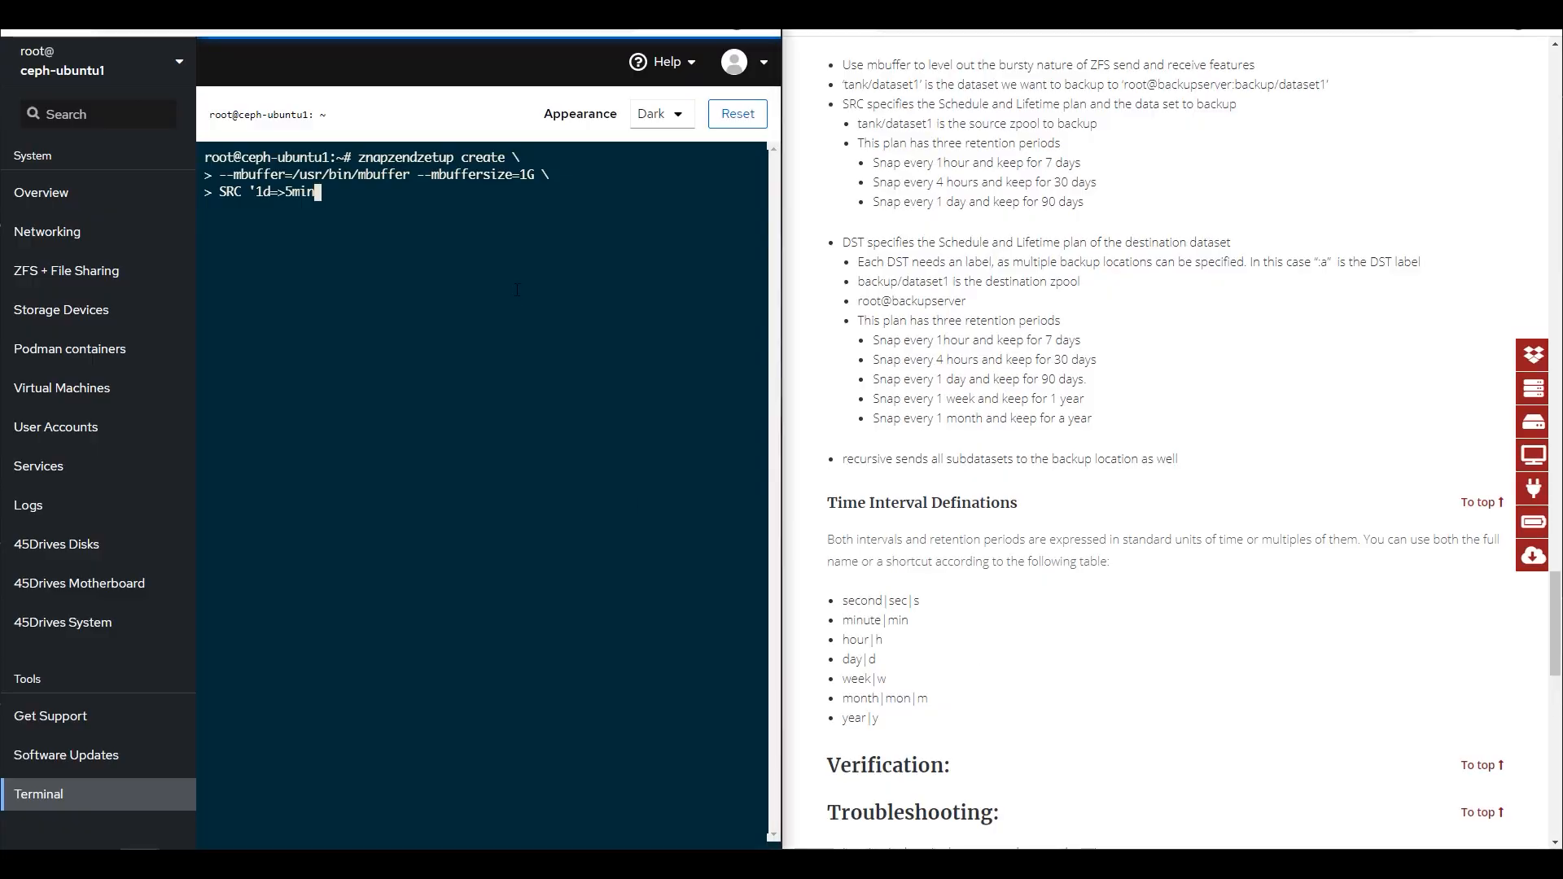
Step: Add a comma after the first SRC schedule entry and change its retention period to 1h
{"action": "type", "text": ","}
{"action": "key", "text": "Left"}
{"action": "key", "text": "Left"}
{"action": "key", "text": "Left"}
{"action": "key", "text": "Left"}
{"action": "key", "text": "Left"}
{"action": "key", "text": "Left"}
{"action": "key", "text": "Left"}
{"action": "key", "text": "BackSpace"}
{"action": "type", "text": "h"}
{"action": "key", "text": "Right"}
{"action": "key", "text": "Right"}
{"action": "key", "text": "Right"}
{"action": "key", "text": "Right"}
{"action": "key", "text": "Right"}
{"action": "key", "text": "Right"}
{"action": "key", "text": "Right"}
Step: Add 2h=>10min as the second SRC schedule entry, close the quote and finish the line with "tank/main \"
{"action": "type", "text": "10"}
{"action": "key", "text": "BackSpace"}
{"action": "key", "text": "BackSpace"}
{"action": "type", "text": "2h,=>"}
{"action": "key", "text": "BackSpace"}
{"action": "key", "text": "BackSpace"}
{"action": "key", "text": "BackSpace"}
{"action": "type", "text": "=>10mi"}
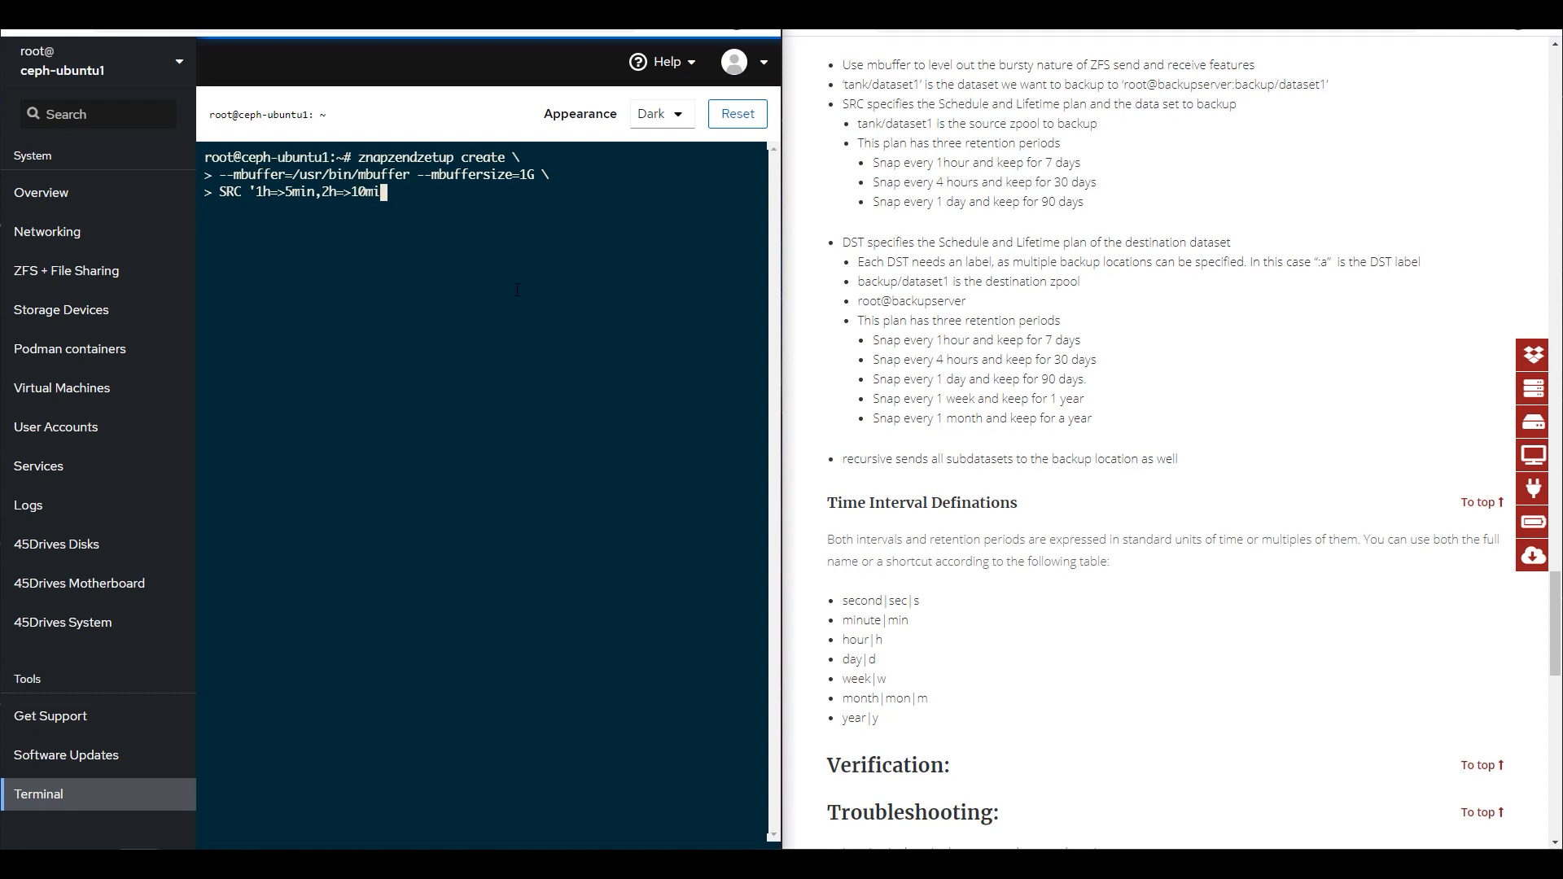
{"action": "type", "text": "n;"}
{"action": "scroll", "coordinate": [925, 325], "scroll_direction": "up", "scroll_amount": 4}
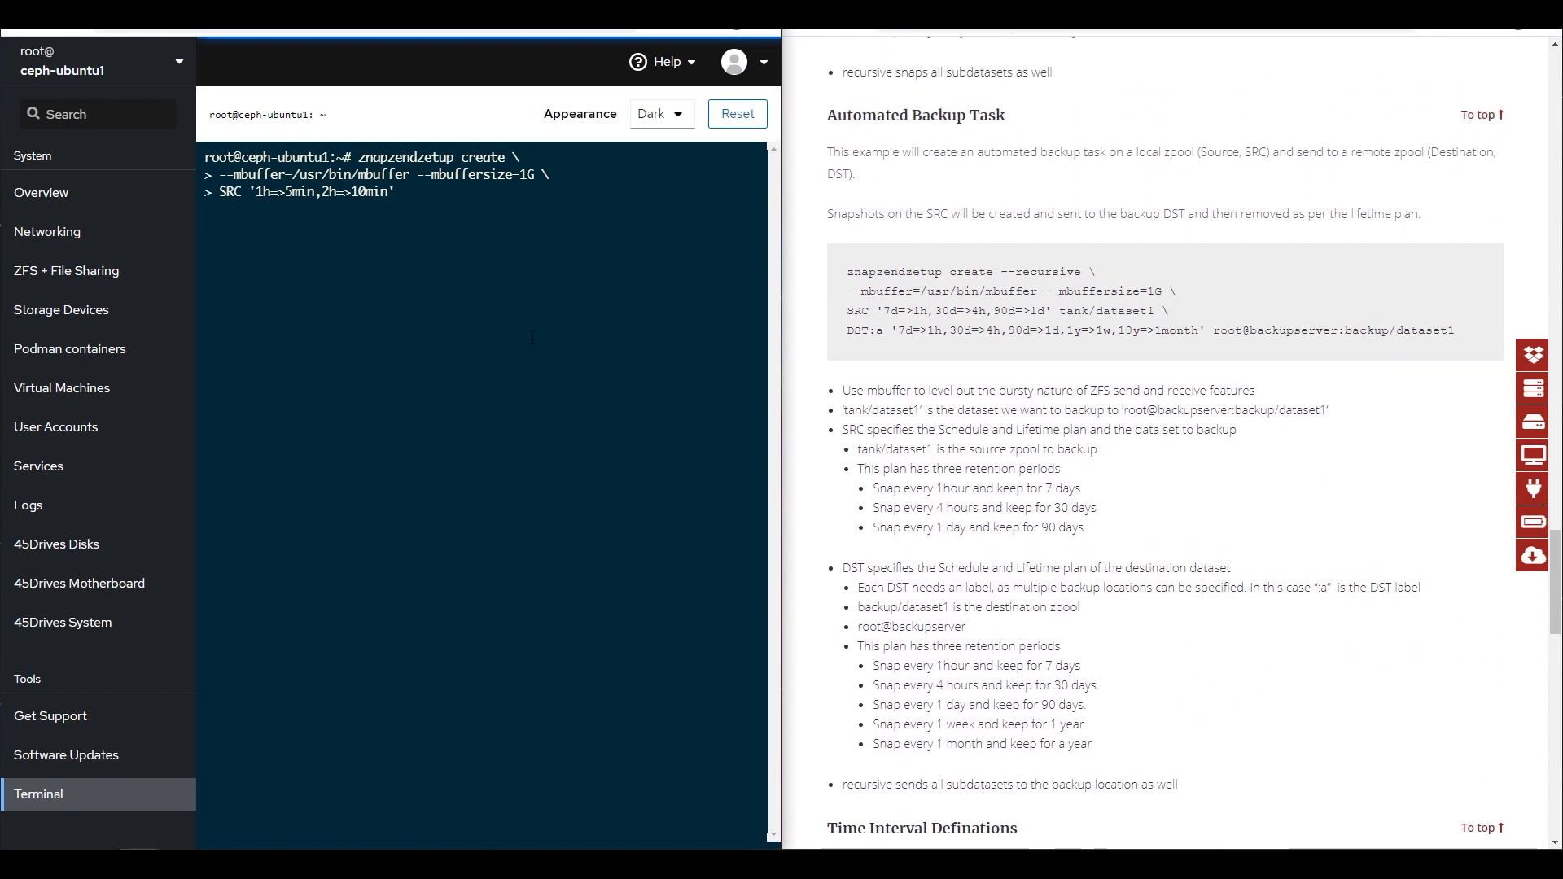
{"action": "type", "text": "tank/main \\ > "}
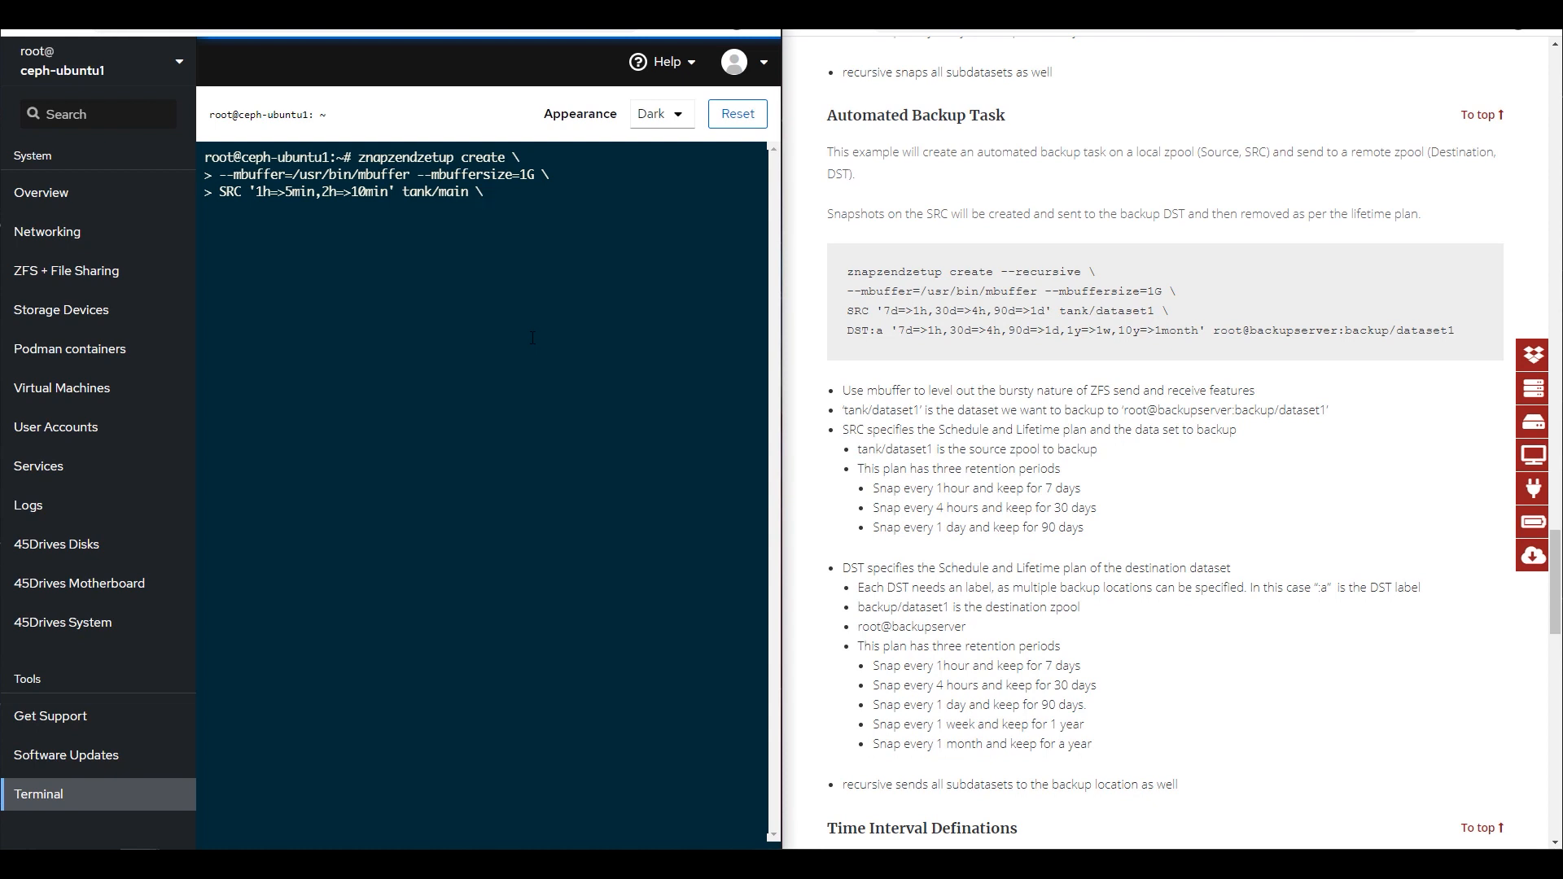
Step: Complete the command with "DST:a '1h=>5min,2h=>10min' root@ceph-ubuntu2:backup/main" and run it
{"action": "type", "text": "DST:a"}
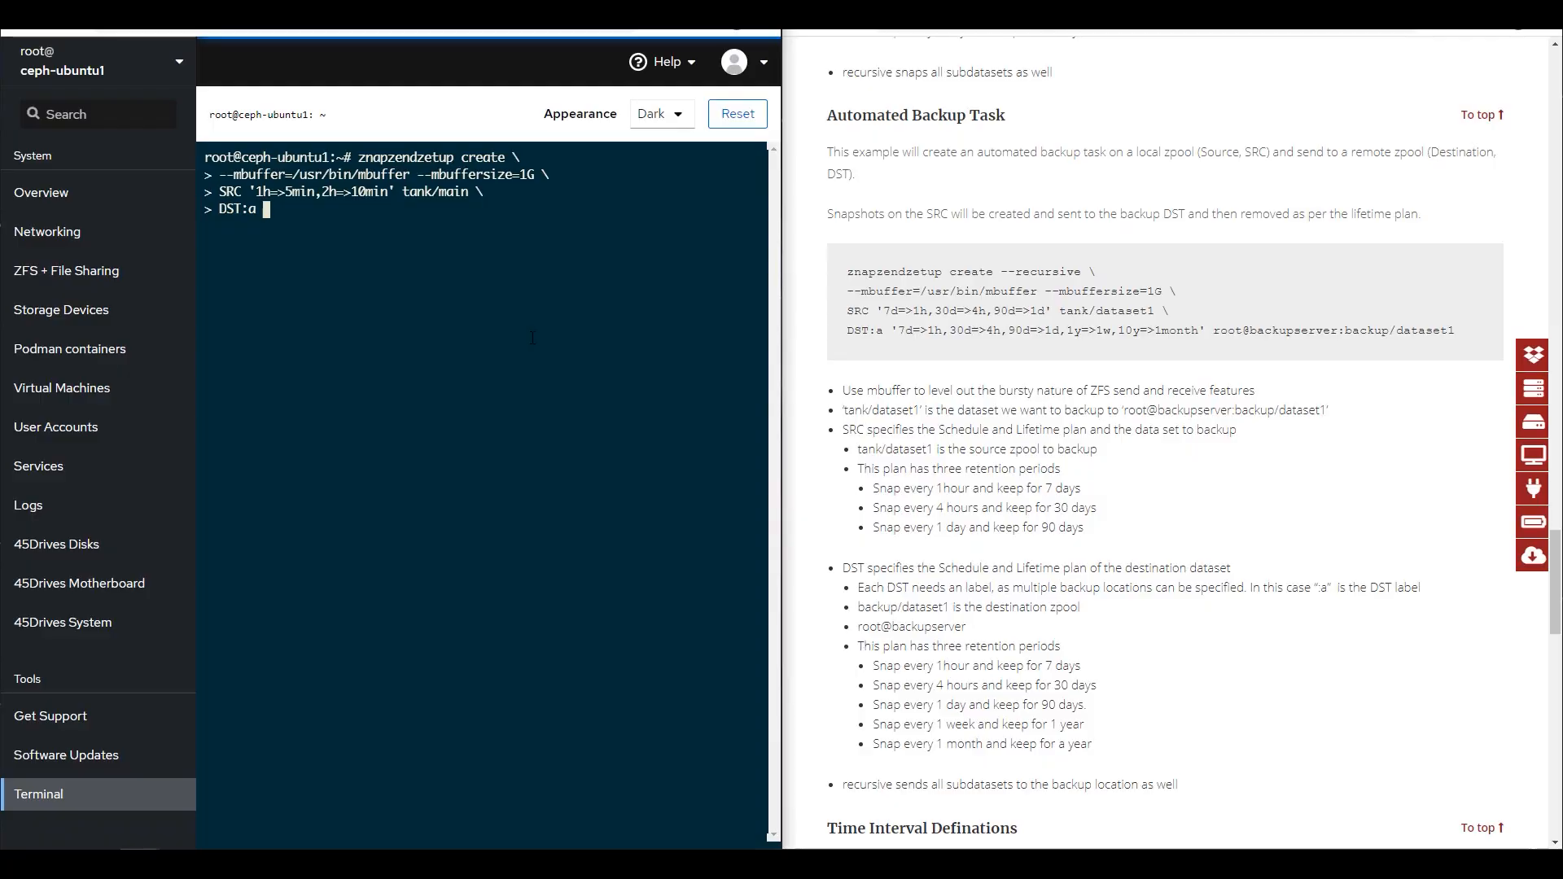
{"action": "type", "text": "'1h=>"}
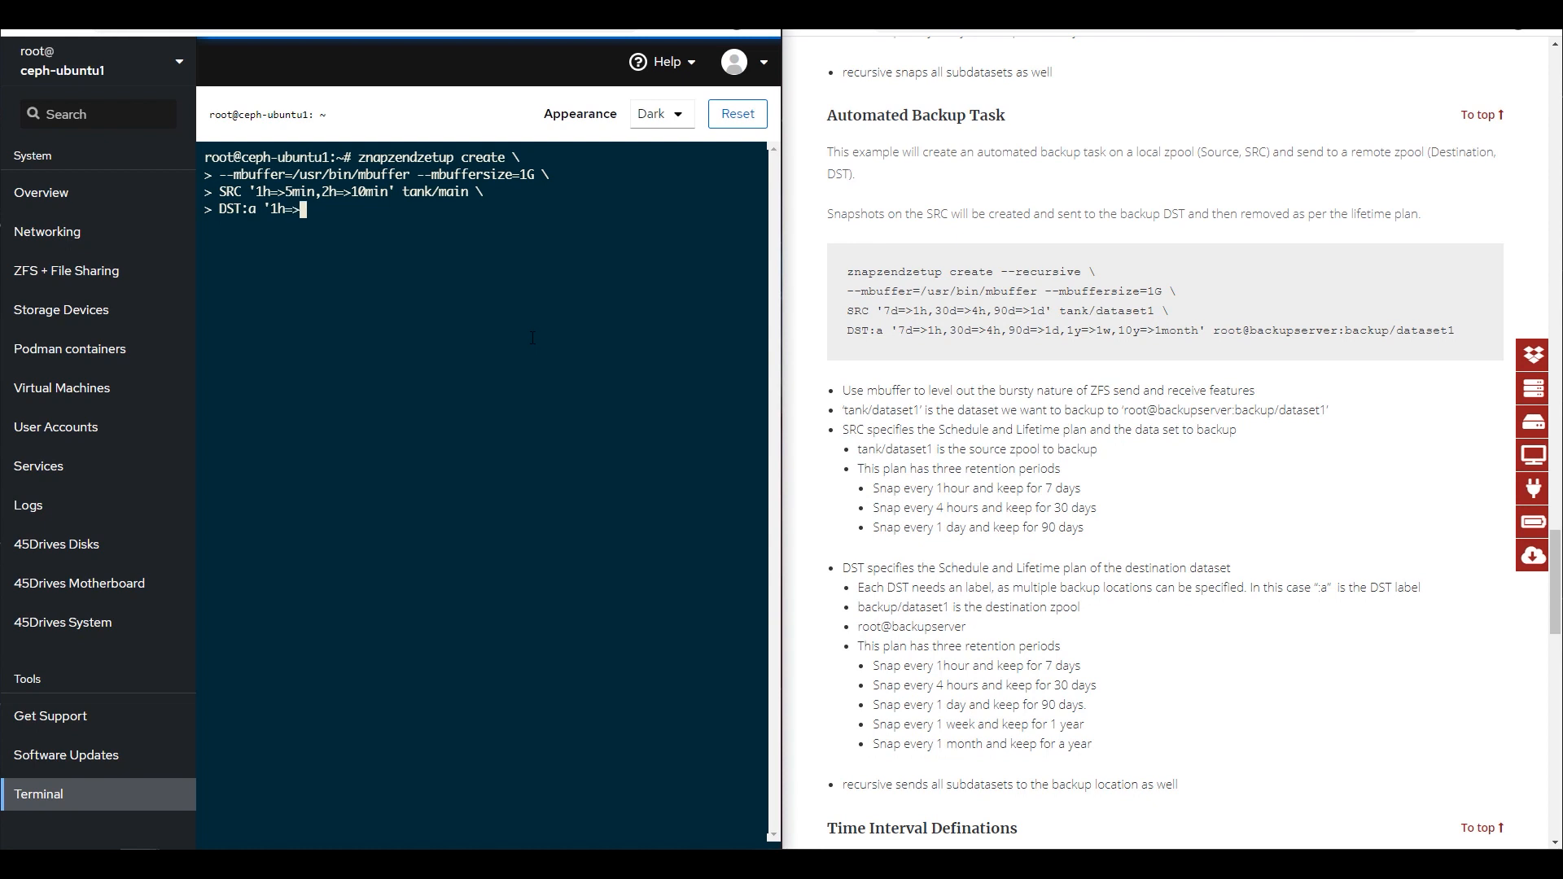
{"action": "type", "text": "5min,2h=?1"}
{"action": "key", "text": "BackSpace"}
{"action": "key", "text": "BackSpace"}
{"action": "type", "text": ">10min'"}
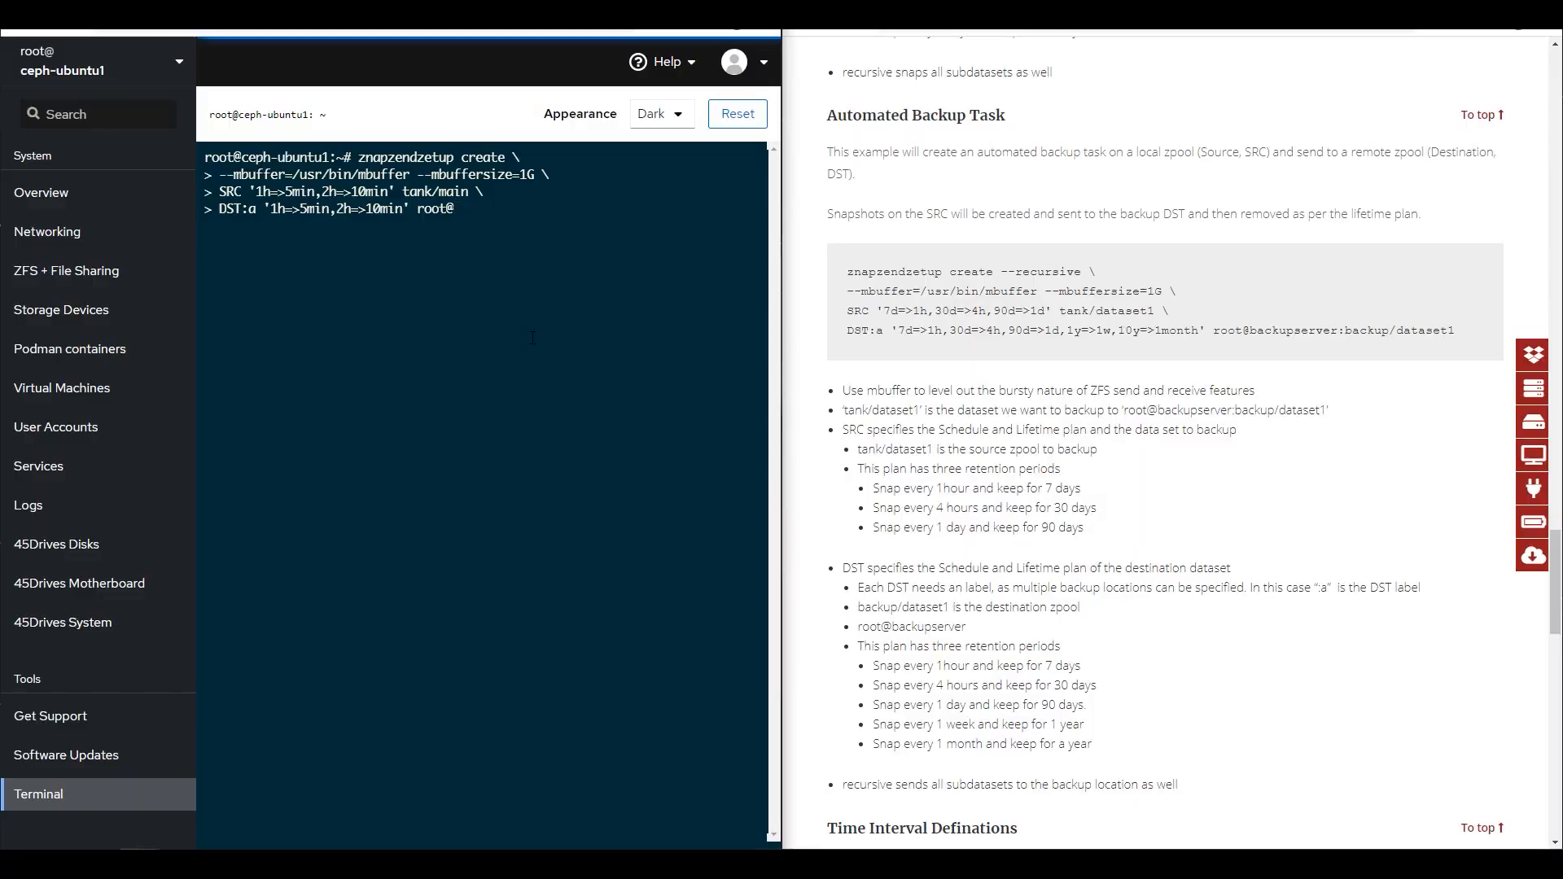
{"action": "type", "text": "ceph-ubuntu2:backup/"}
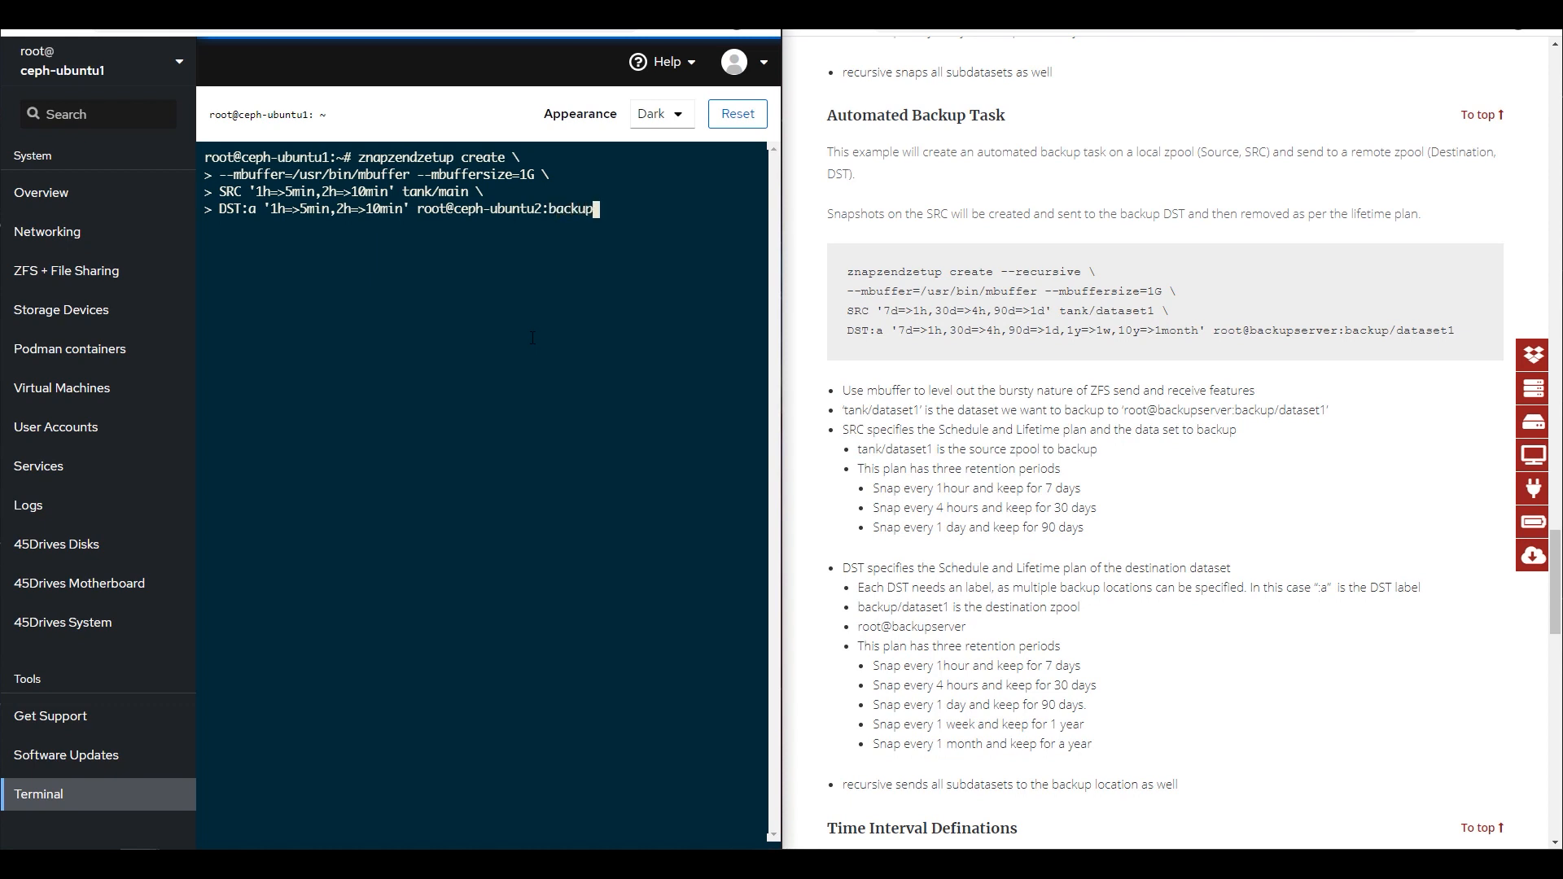
{"action": "type", "text": "main"}
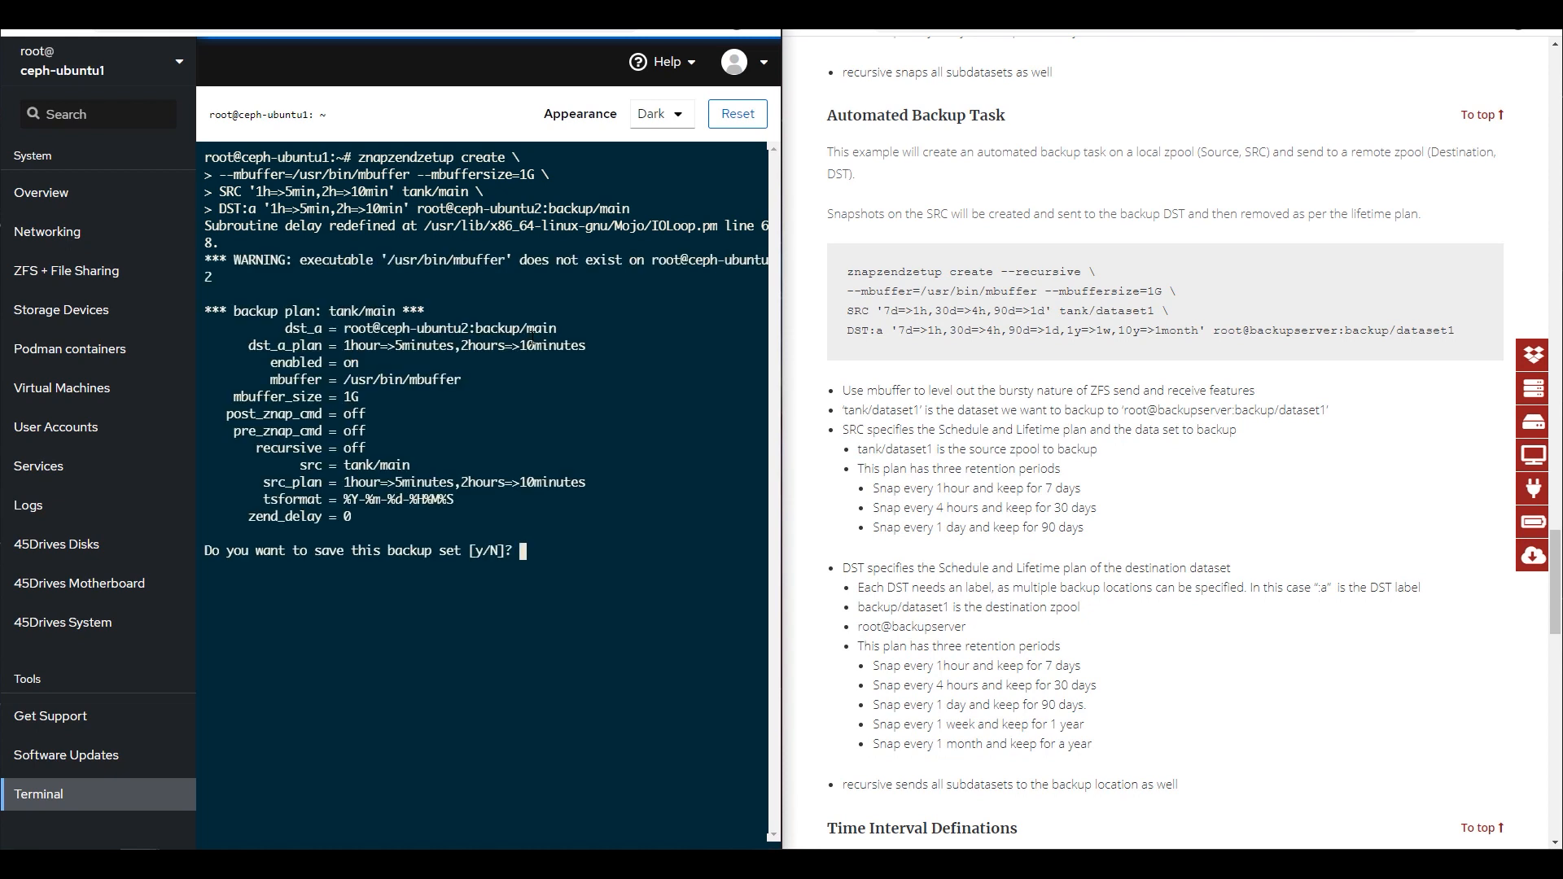
Step: Review the mbuffer warning and the tank/main plan's destination, schedules, enabled state and timestamp format, and save the backup set with y
{"action": "left_click_drag", "start_coordinate": [387, 262], "coordinate": [506, 262]}
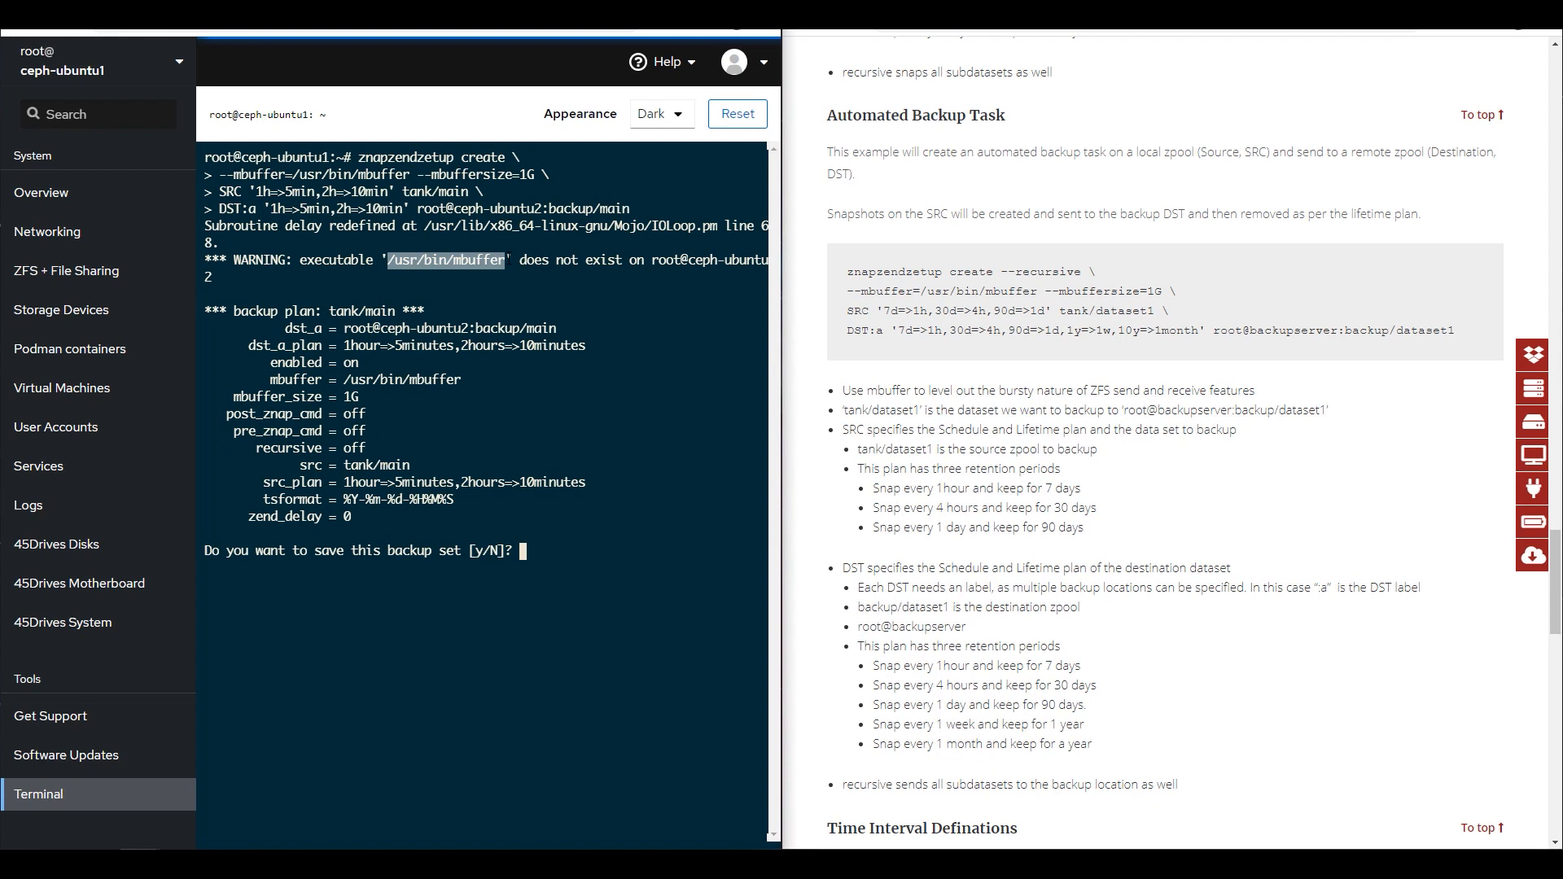
{"action": "left_click", "coordinate": [558, 391]}
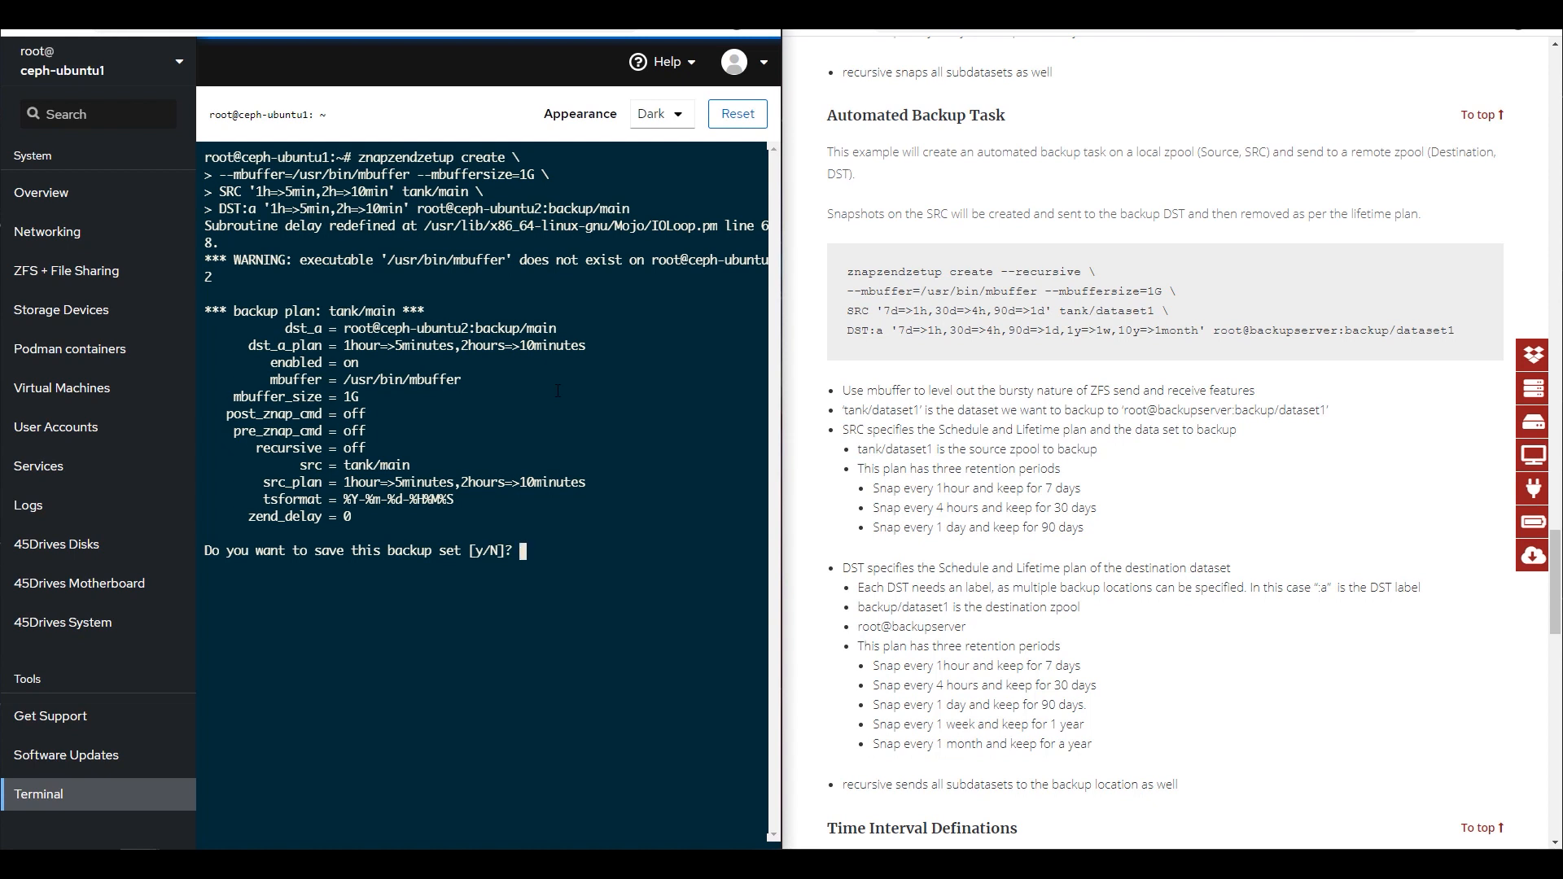
{"action": "type", "text": "y"}
{"action": "left_click_drag", "start_coordinate": [557, 329], "coordinate": [346, 334]}
{"action": "left_click_drag", "start_coordinate": [490, 329], "coordinate": [555, 329]}
{"action": "left_click", "coordinate": [551, 330]}
{"action": "left_click_drag", "start_coordinate": [336, 345], "coordinate": [574, 345]}
{"action": "left_click_drag", "start_coordinate": [587, 484], "coordinate": [351, 483]}
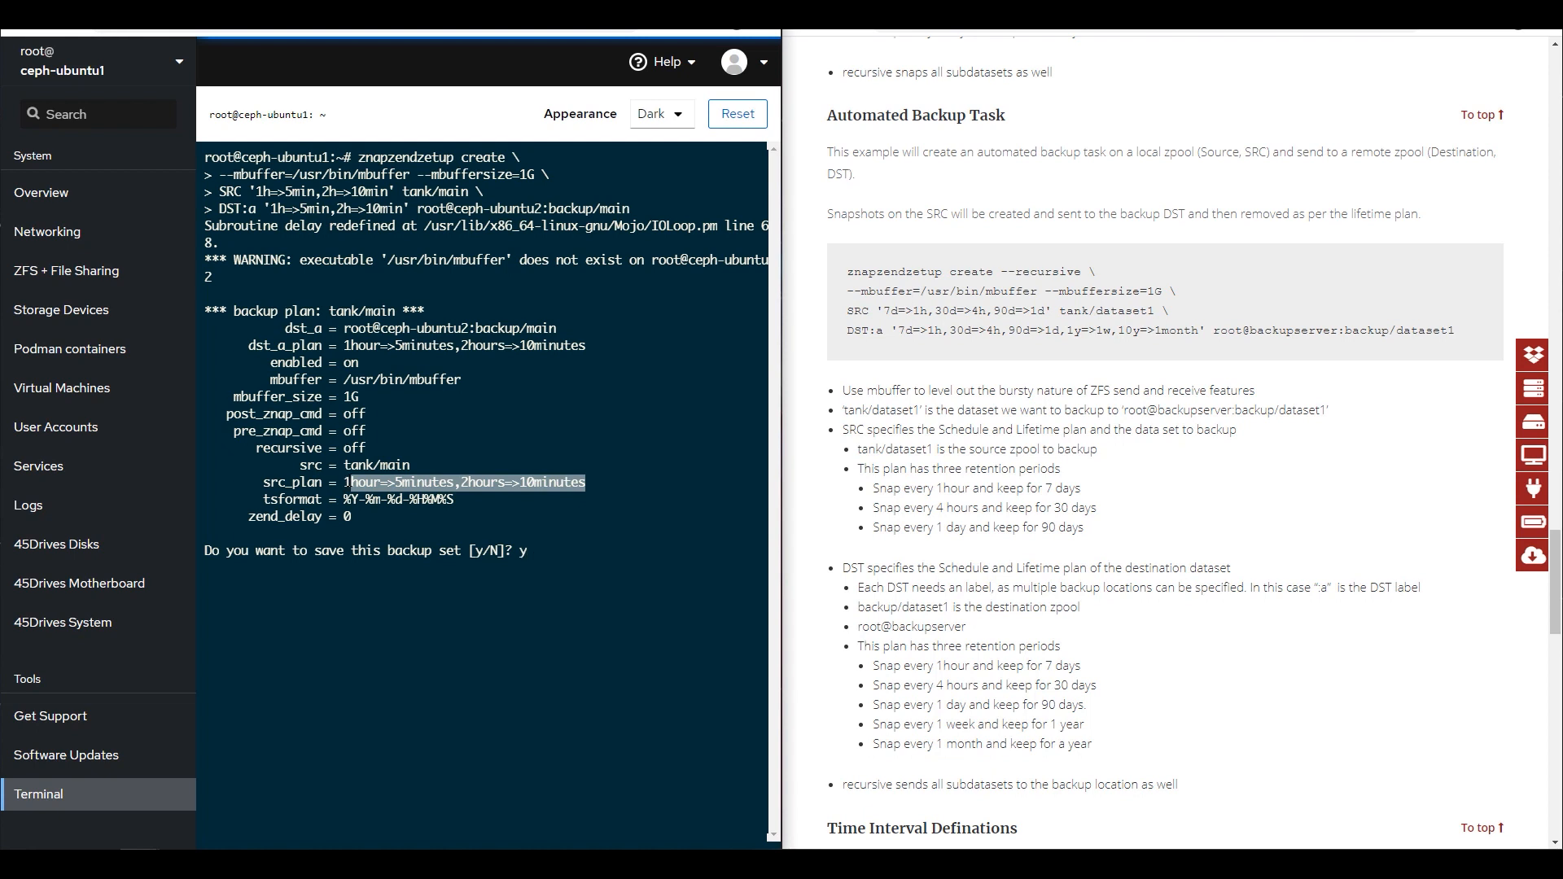
{"action": "left_click", "coordinate": [347, 482]}
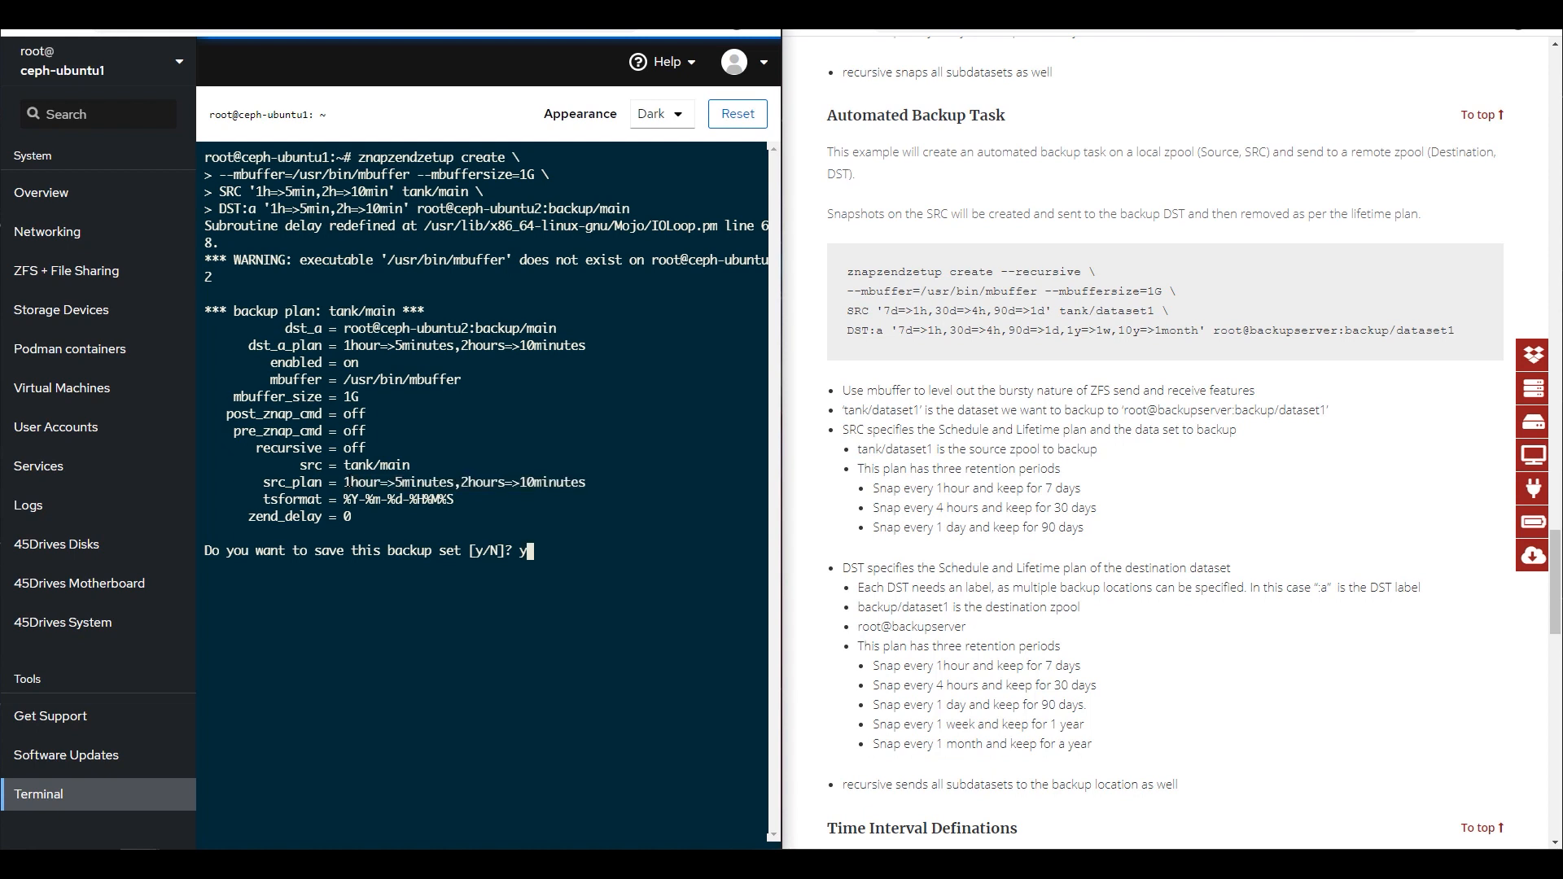
{"action": "left_click_drag", "start_coordinate": [594, 482], "coordinate": [522, 484]}
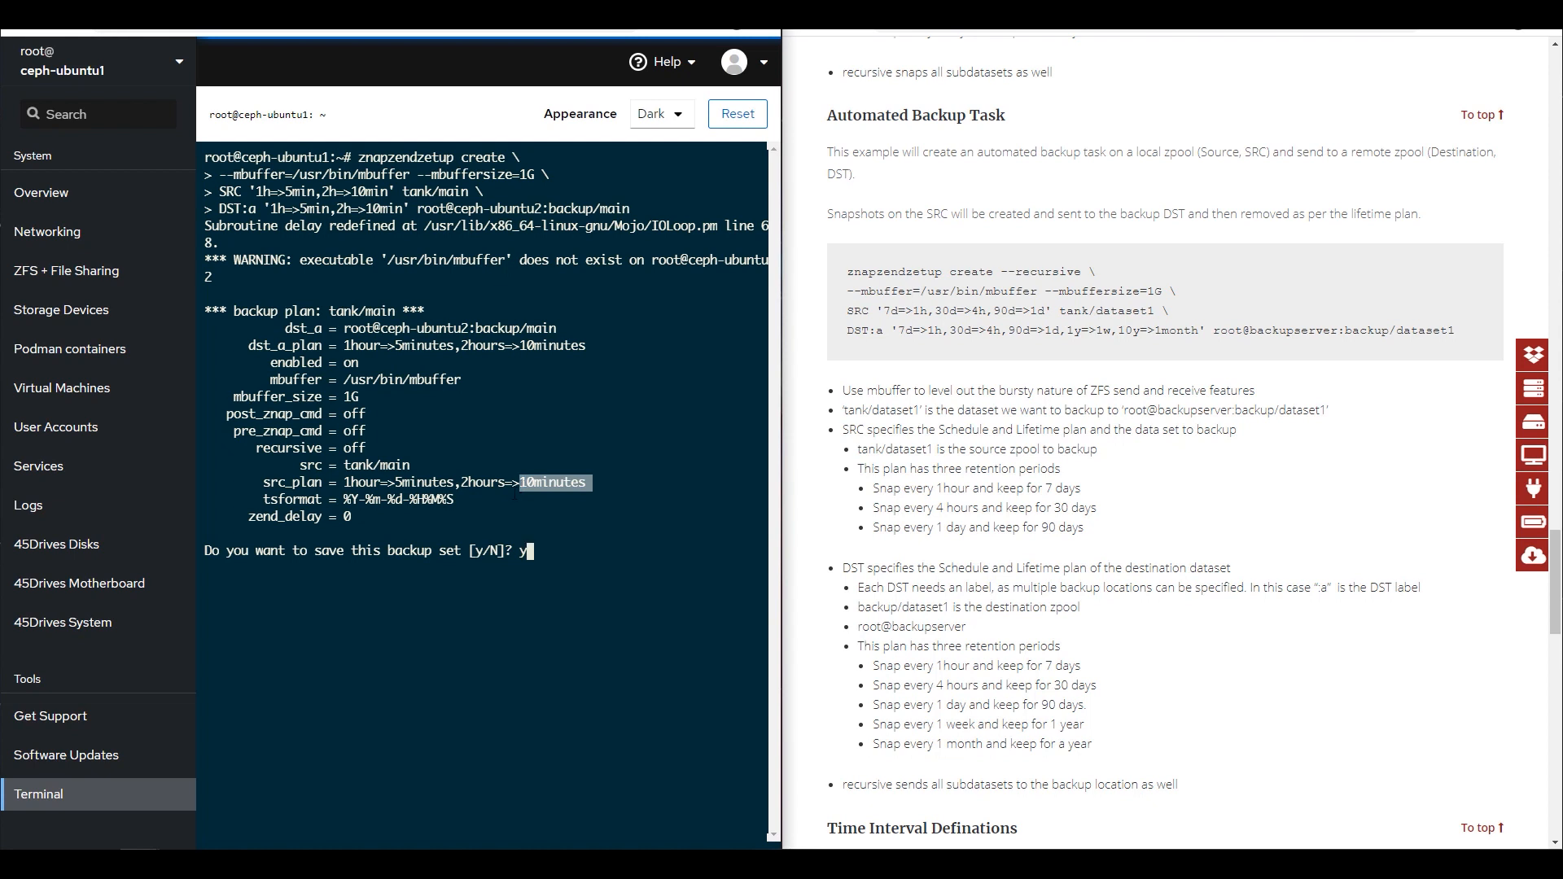
{"action": "left_click_drag", "start_coordinate": [368, 362], "coordinate": [267, 366]}
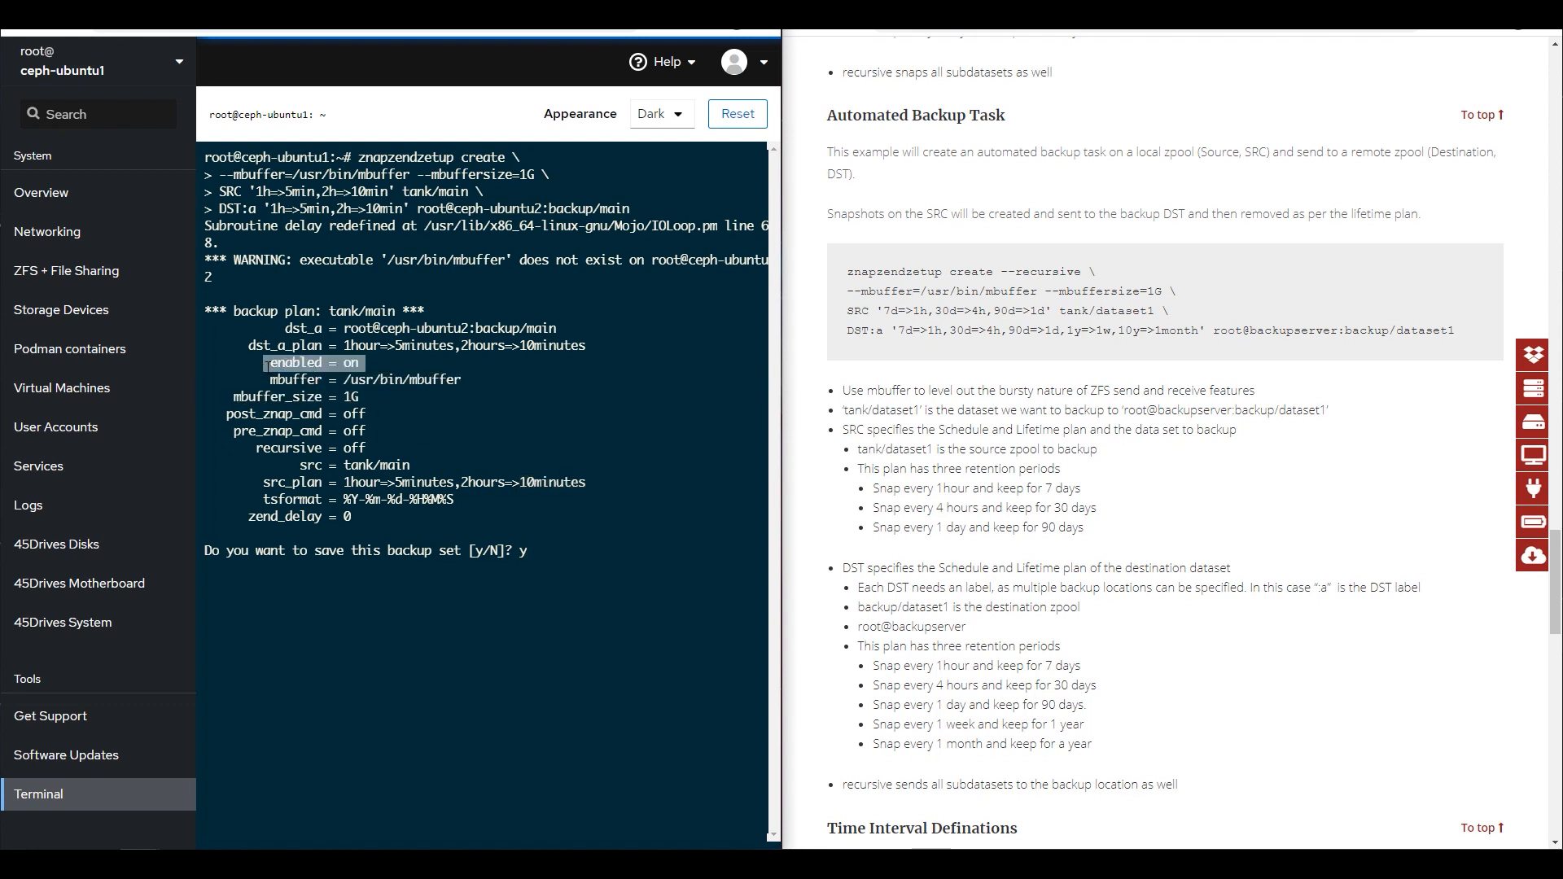
{"action": "left_click_drag", "start_coordinate": [460, 499], "coordinate": [345, 499]}
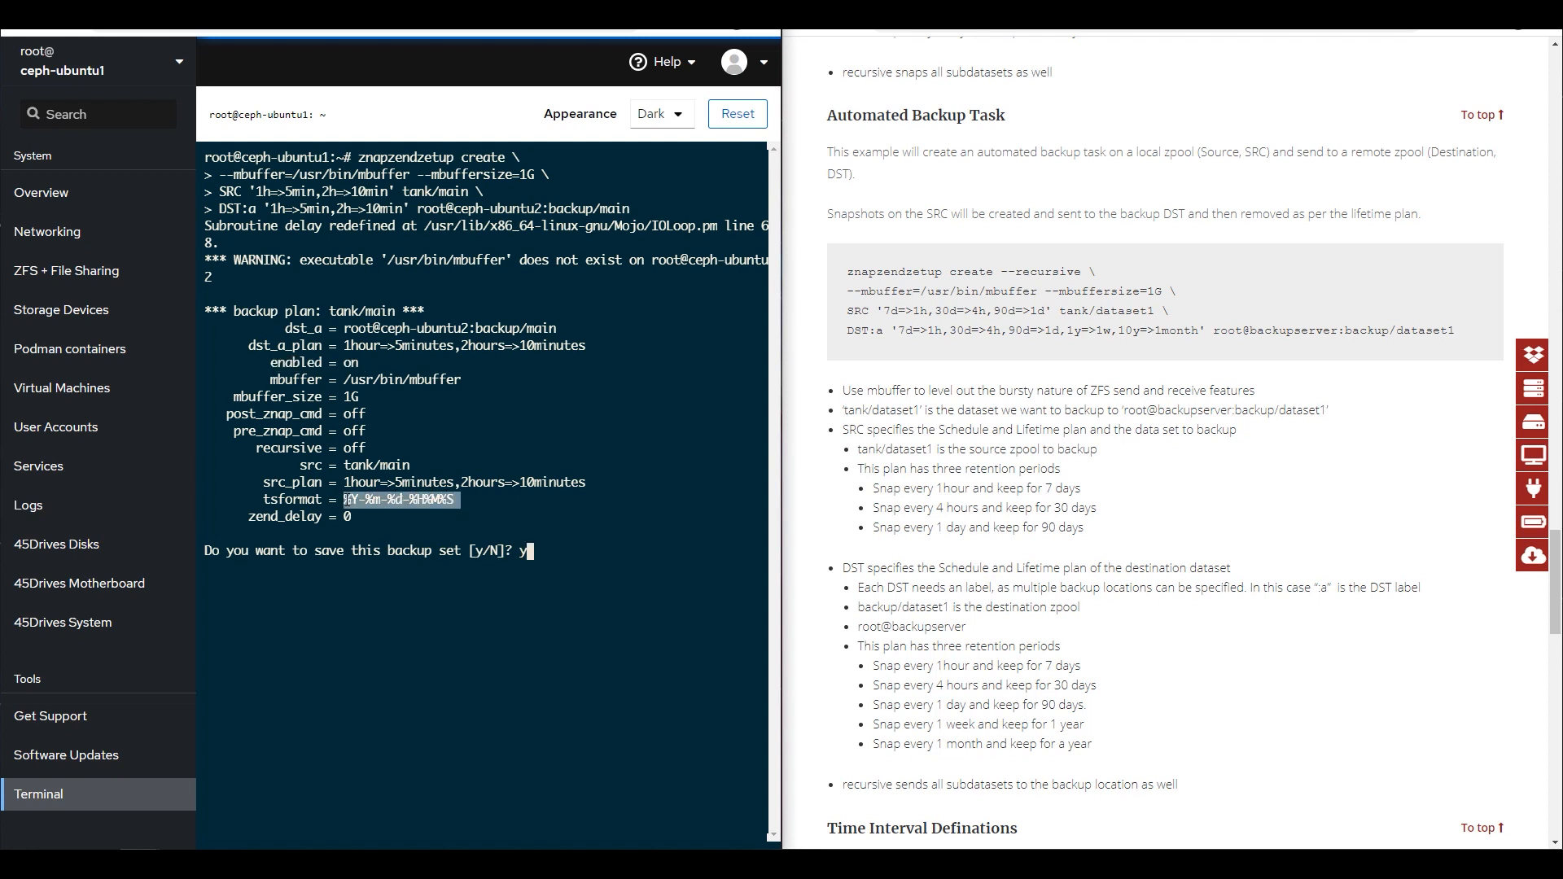
{"action": "left_click", "coordinate": [511, 497]}
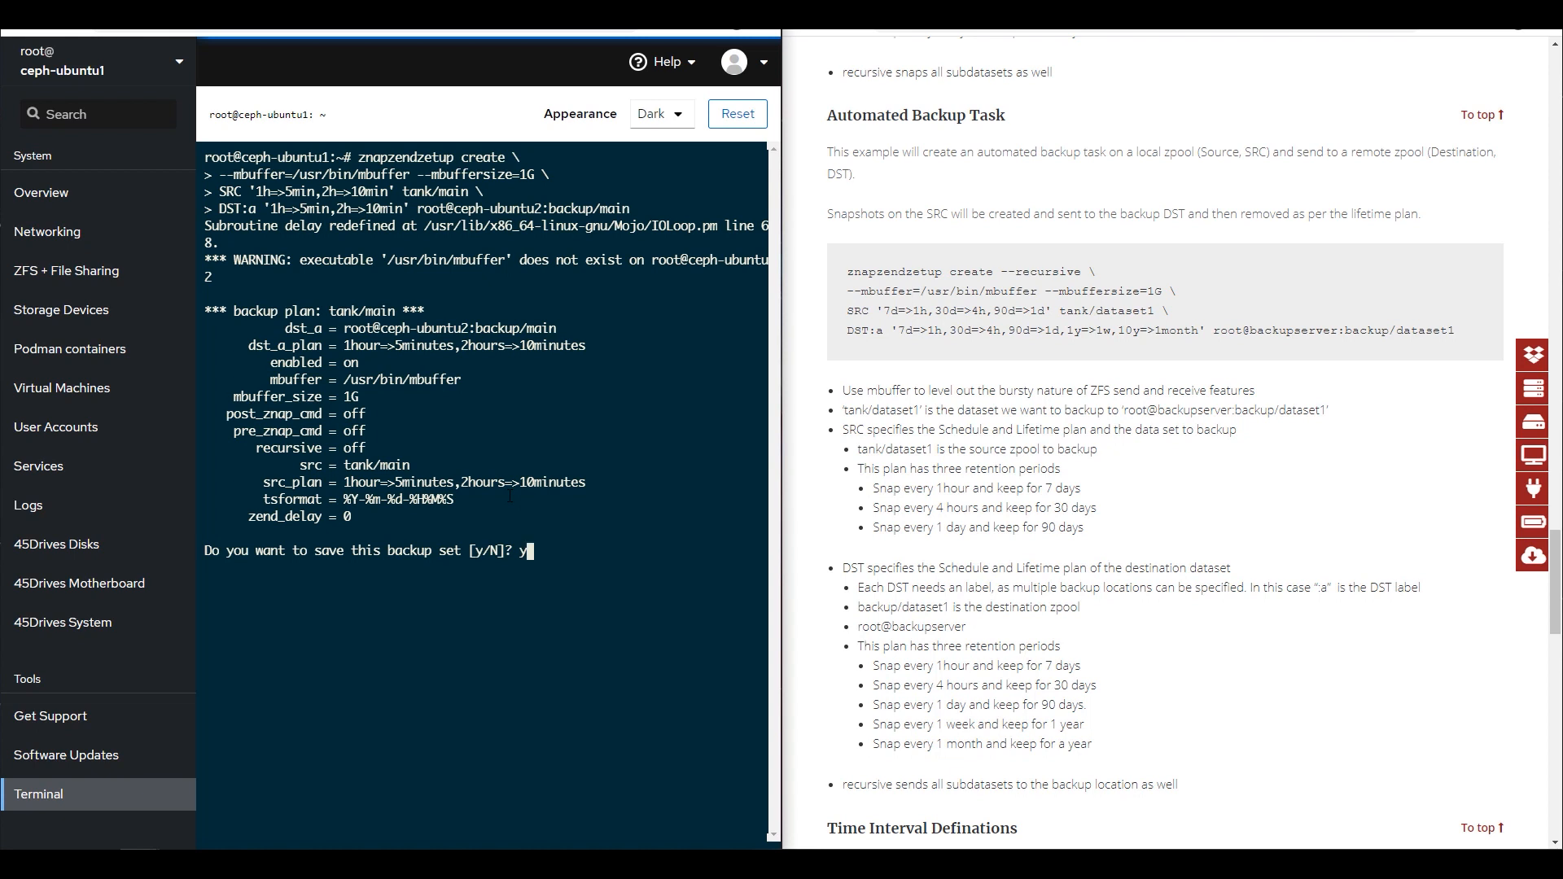
{"action": "key", "text": "Return"}
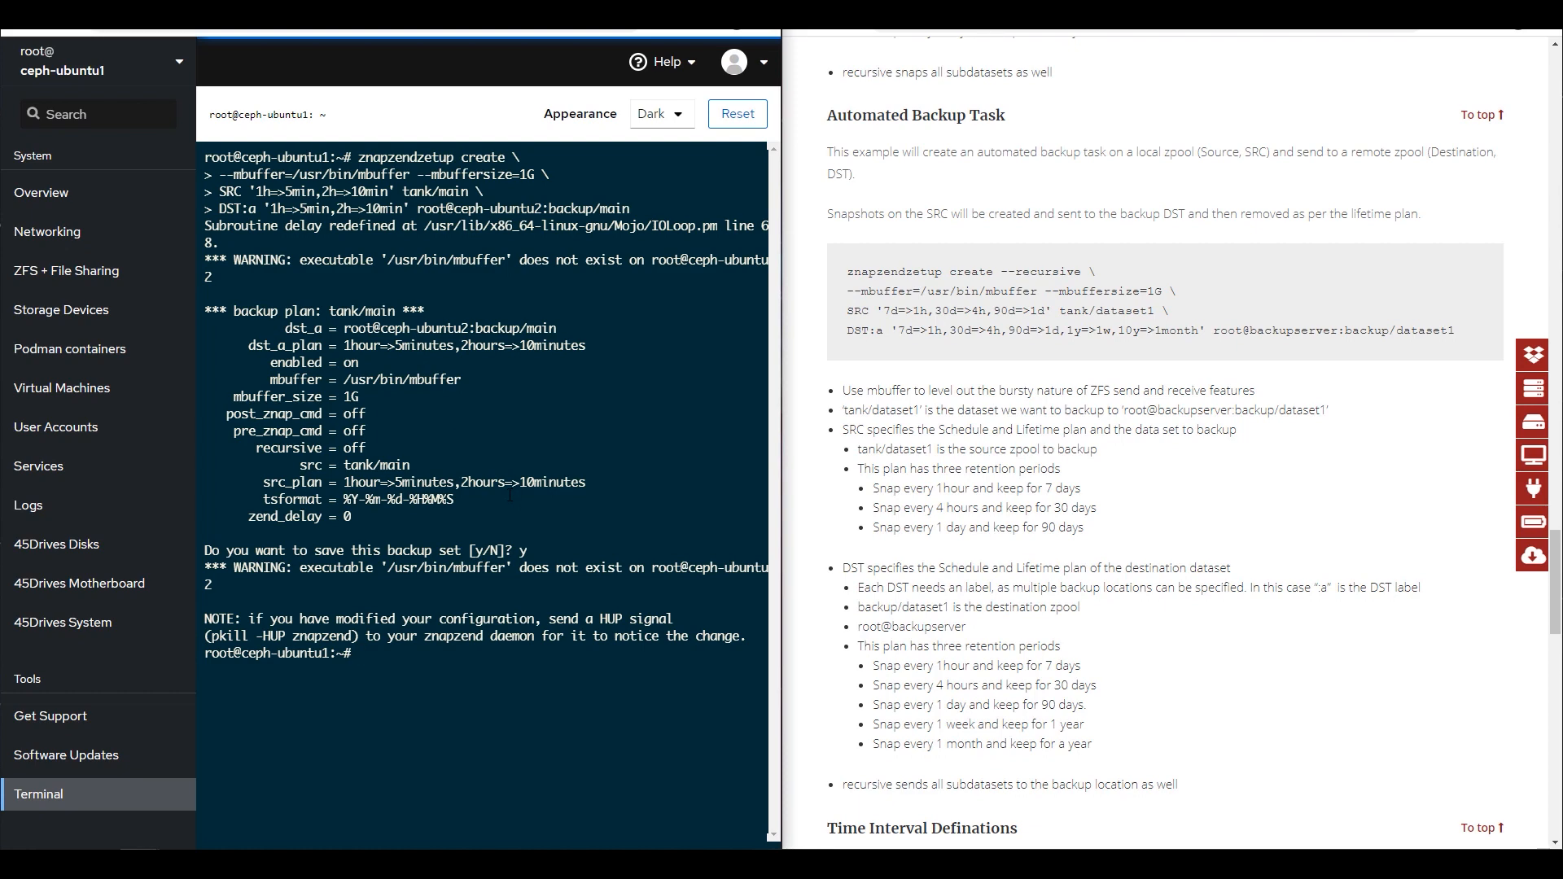
Step: Switch to the ceph-ubuntu2 host's terminal, run "apt install mbuffer" and clear the screen
{"action": "left_click", "coordinate": [122, 70]}
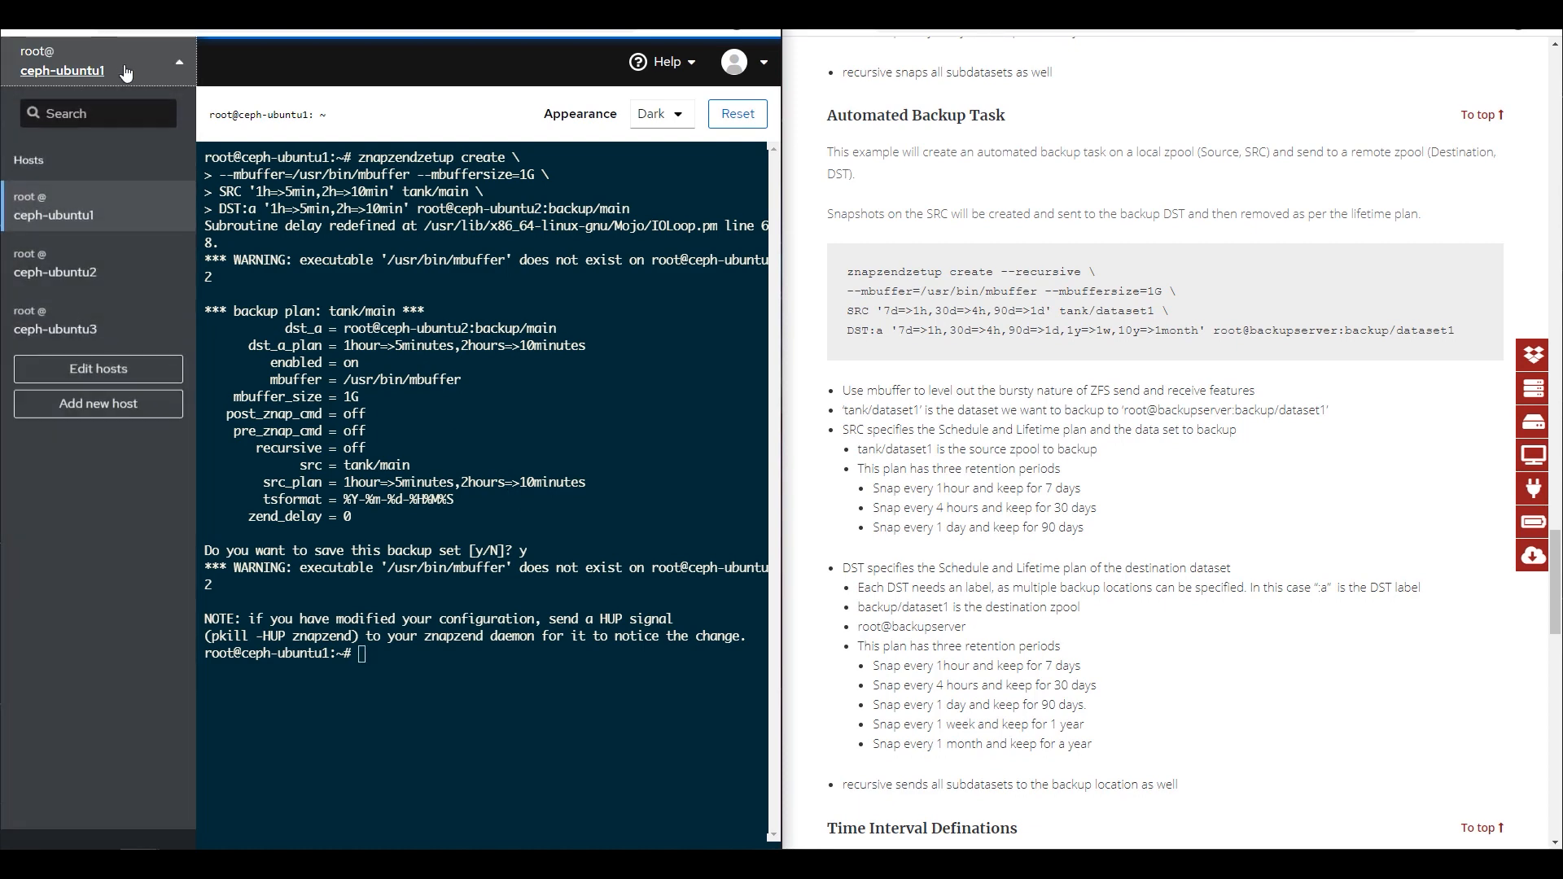
{"action": "left_click", "coordinate": [87, 271]}
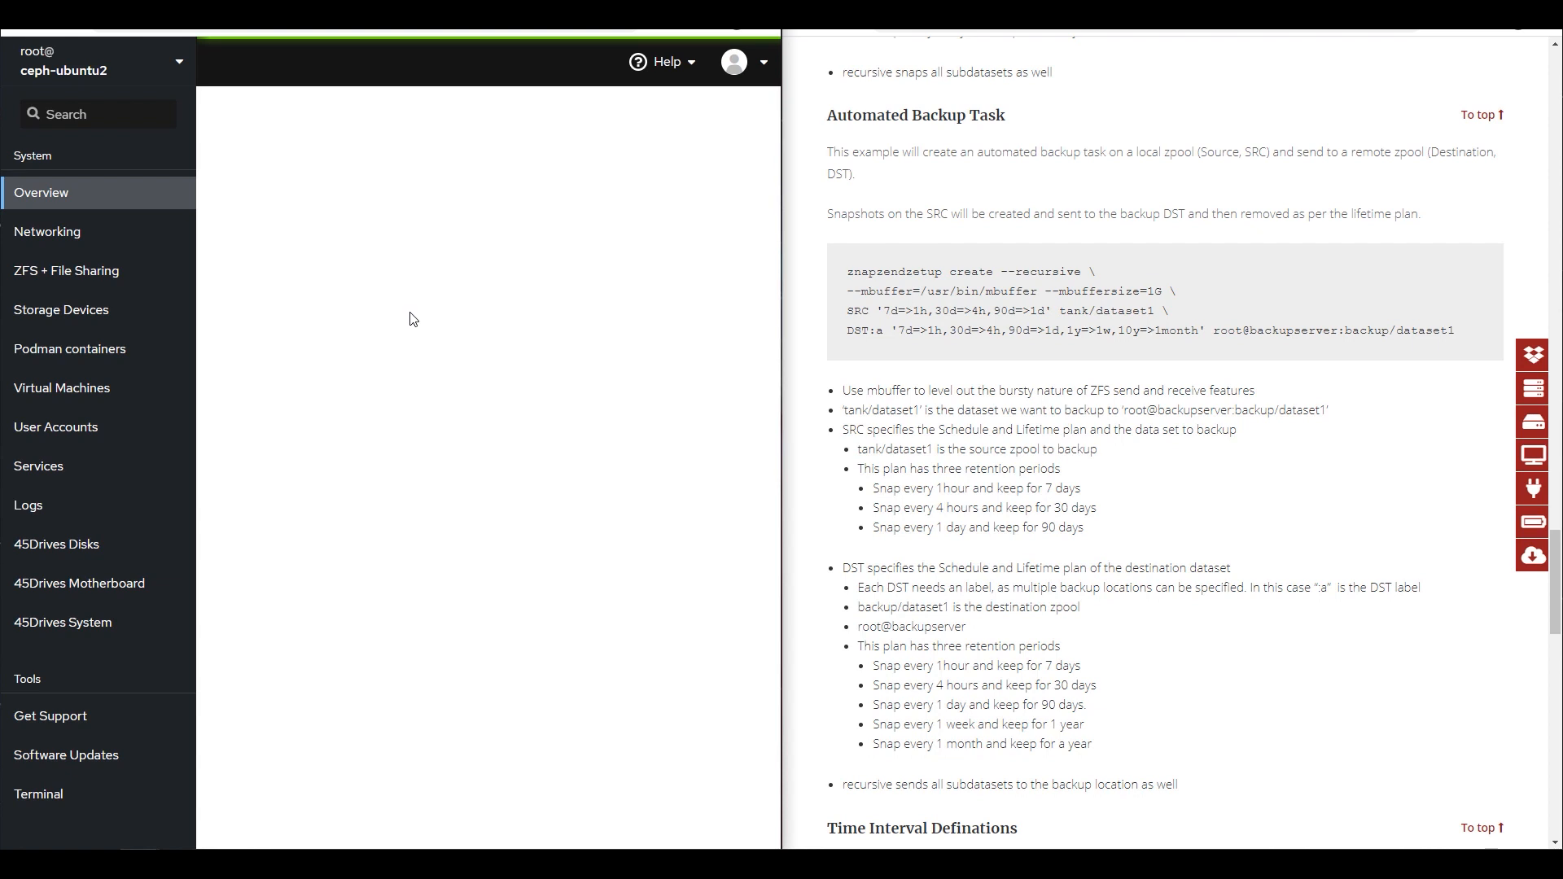
{"action": "left_click", "coordinate": [41, 794]}
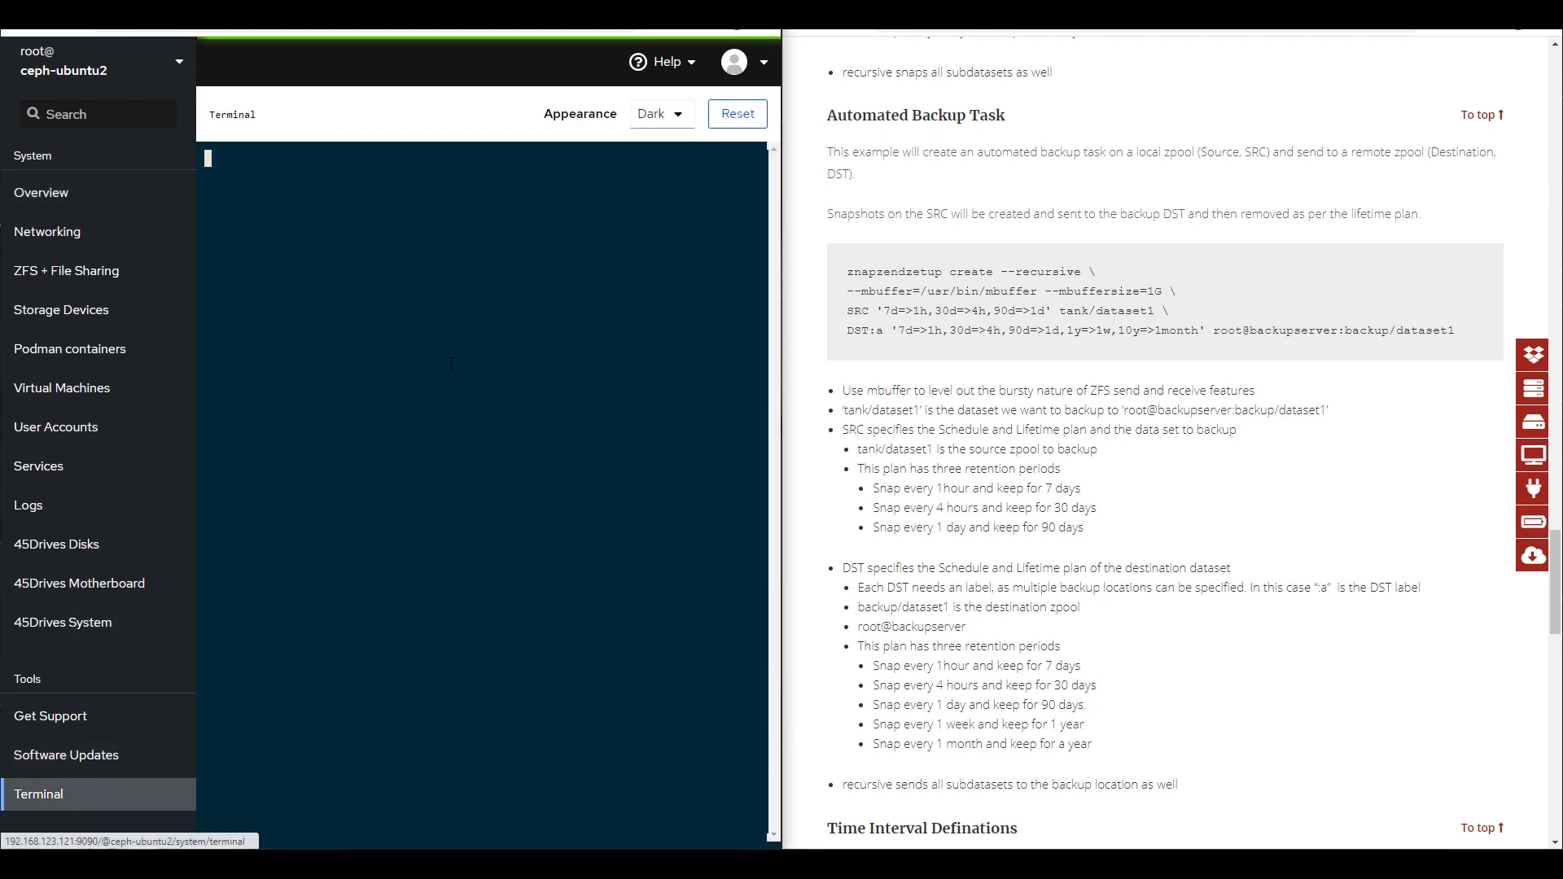
{"action": "type", "text": "apt install mbuffer"}
{"action": "key", "text": "Return"}
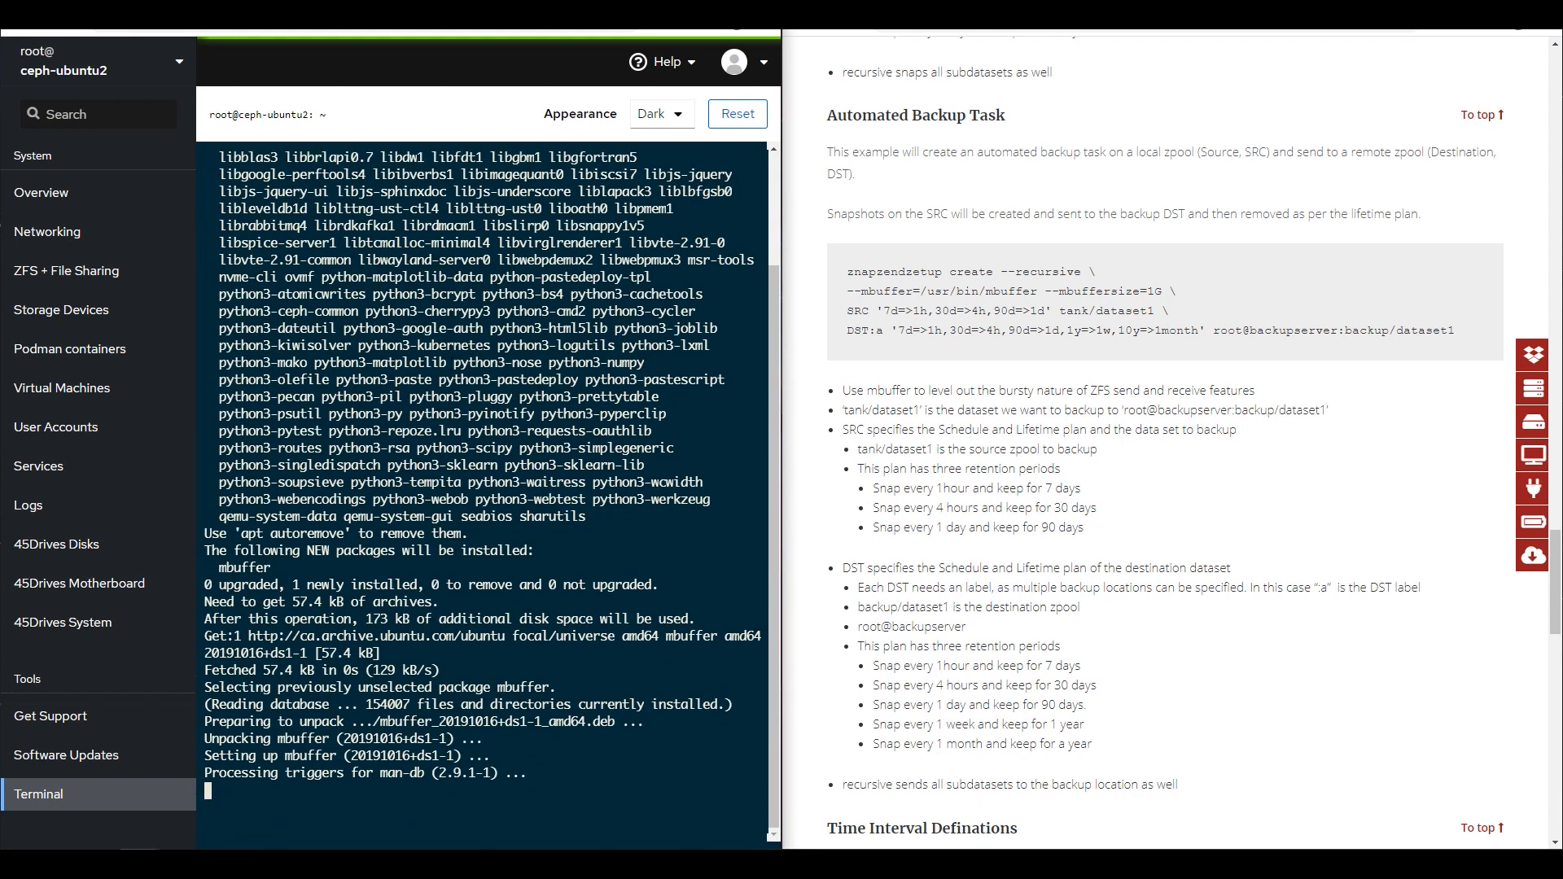
{"action": "type", "text": "clear"}
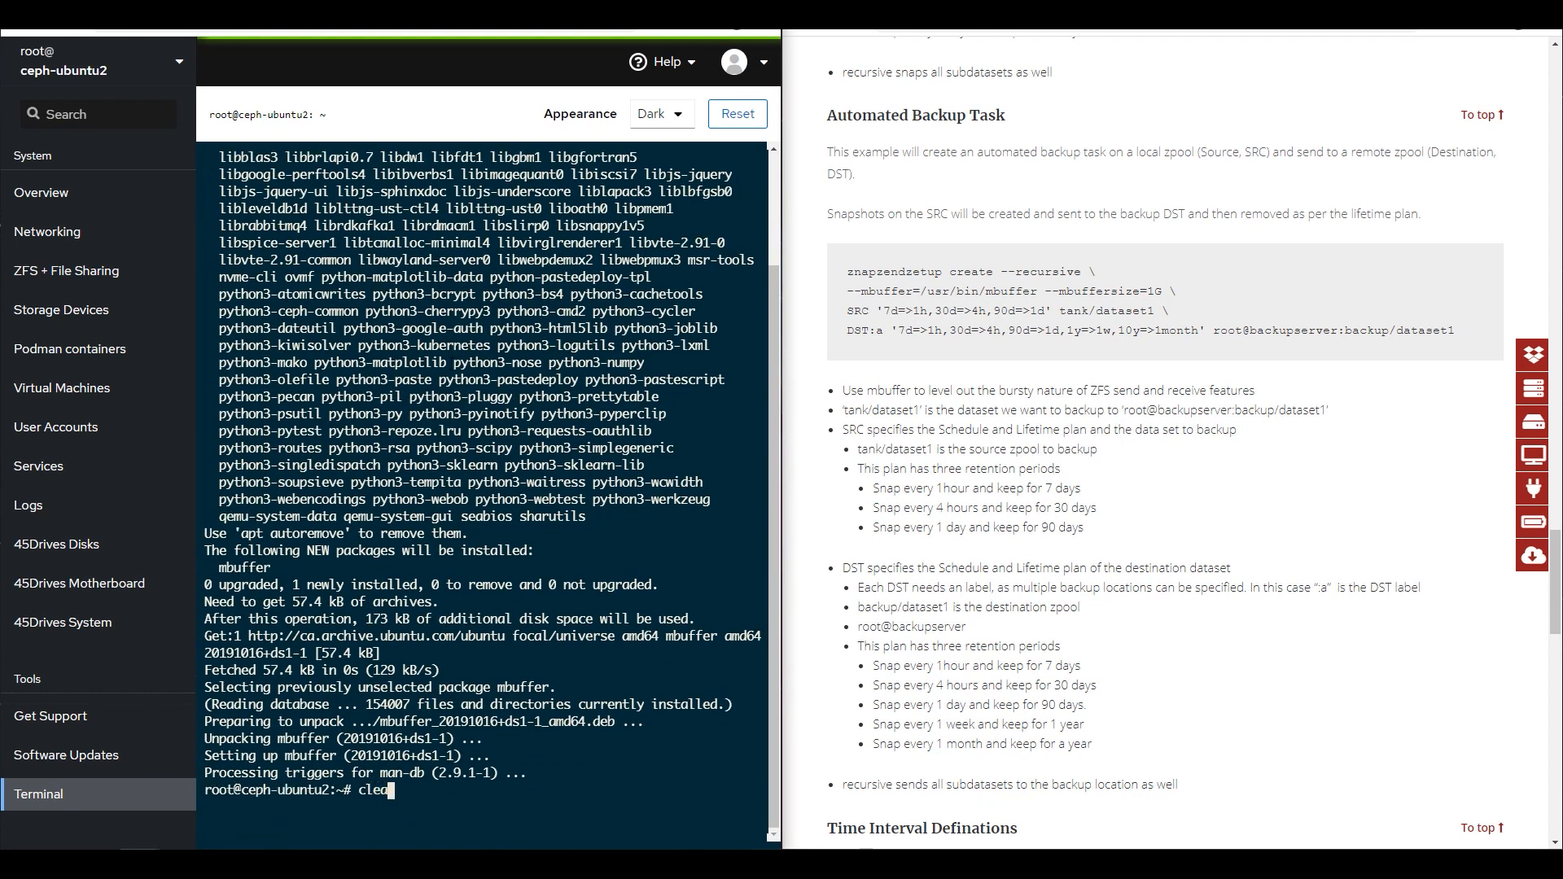
{"action": "key", "text": "Return"}
Step: Return to the ceph-ubuntu1 terminal and open the backup plan for editing with "znapzendzetup edit tank/main"
{"action": "left_click", "coordinate": [142, 57]}
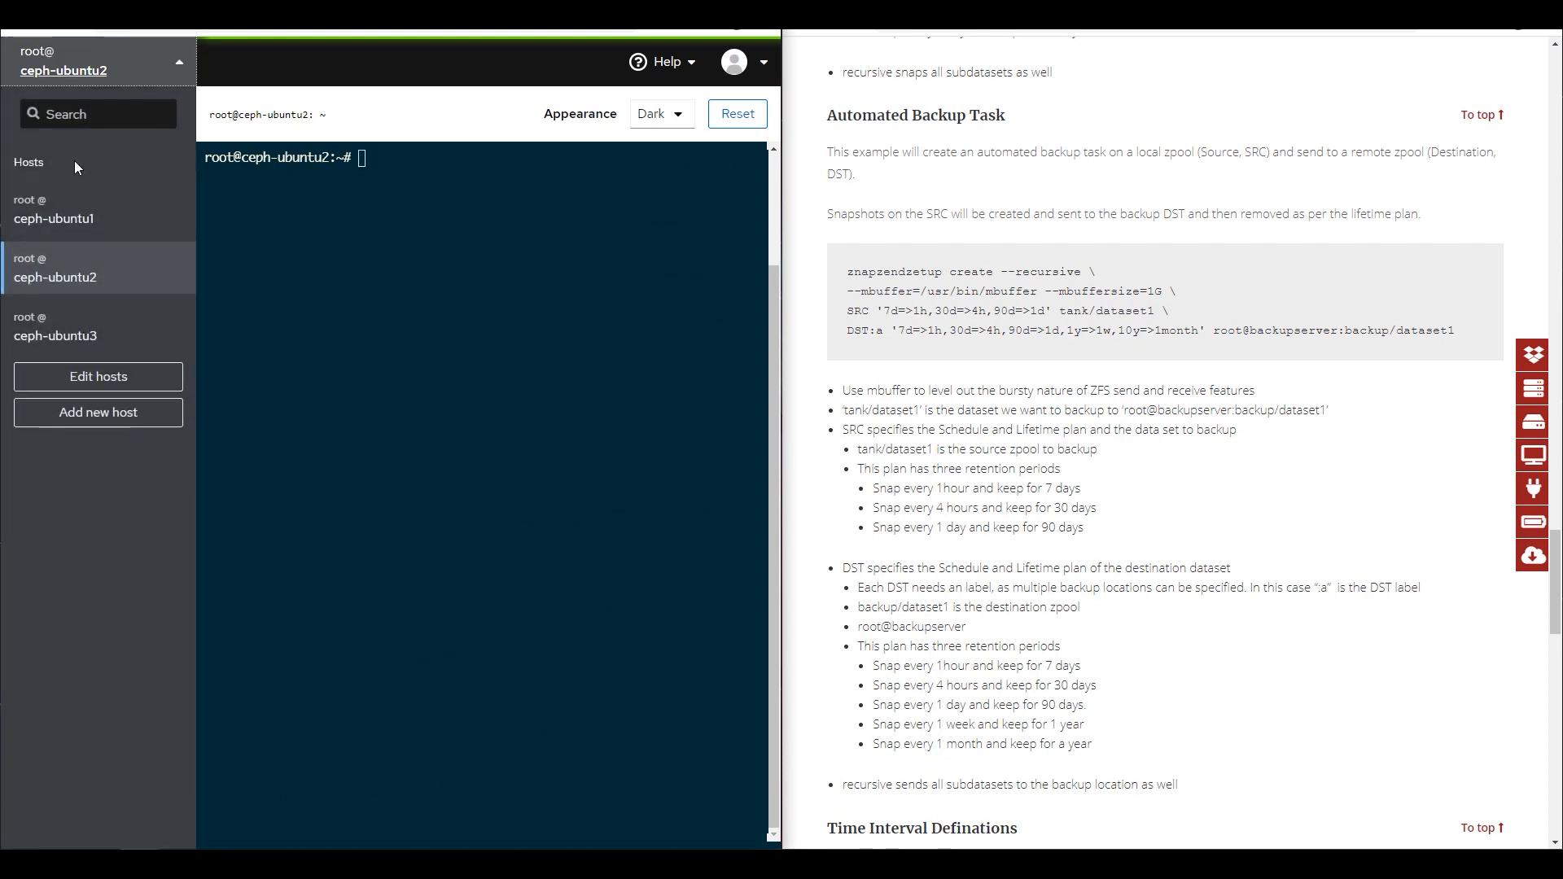
{"action": "left_click", "coordinate": [61, 208]}
{"action": "key", "text": "Up"}
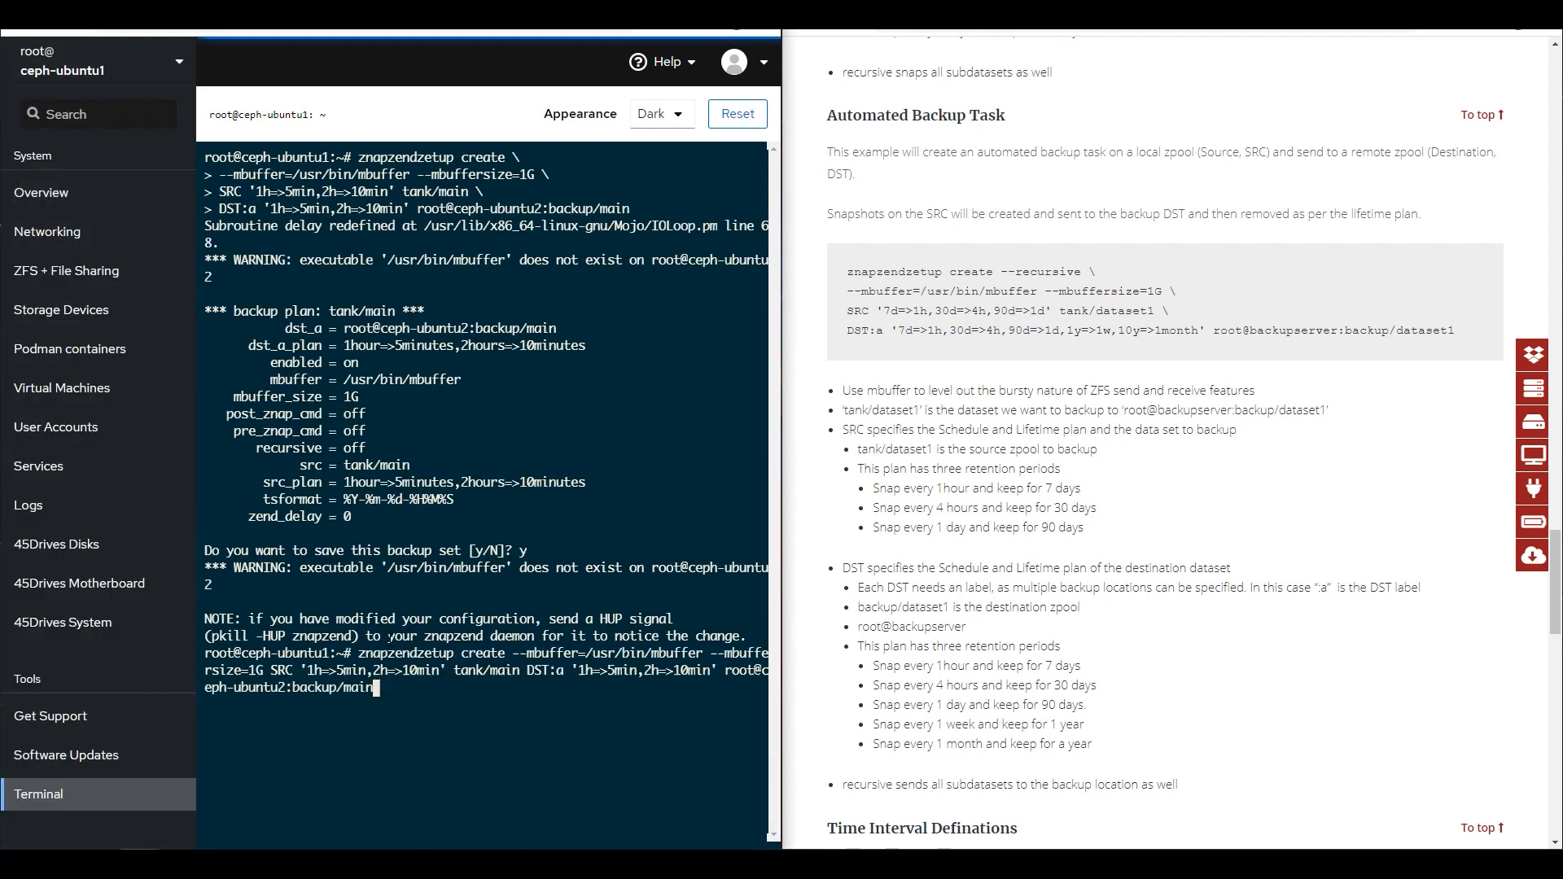
{"action": "key", "text": "ctrl+u"}
{"action": "type", "text": "znapzendz"}
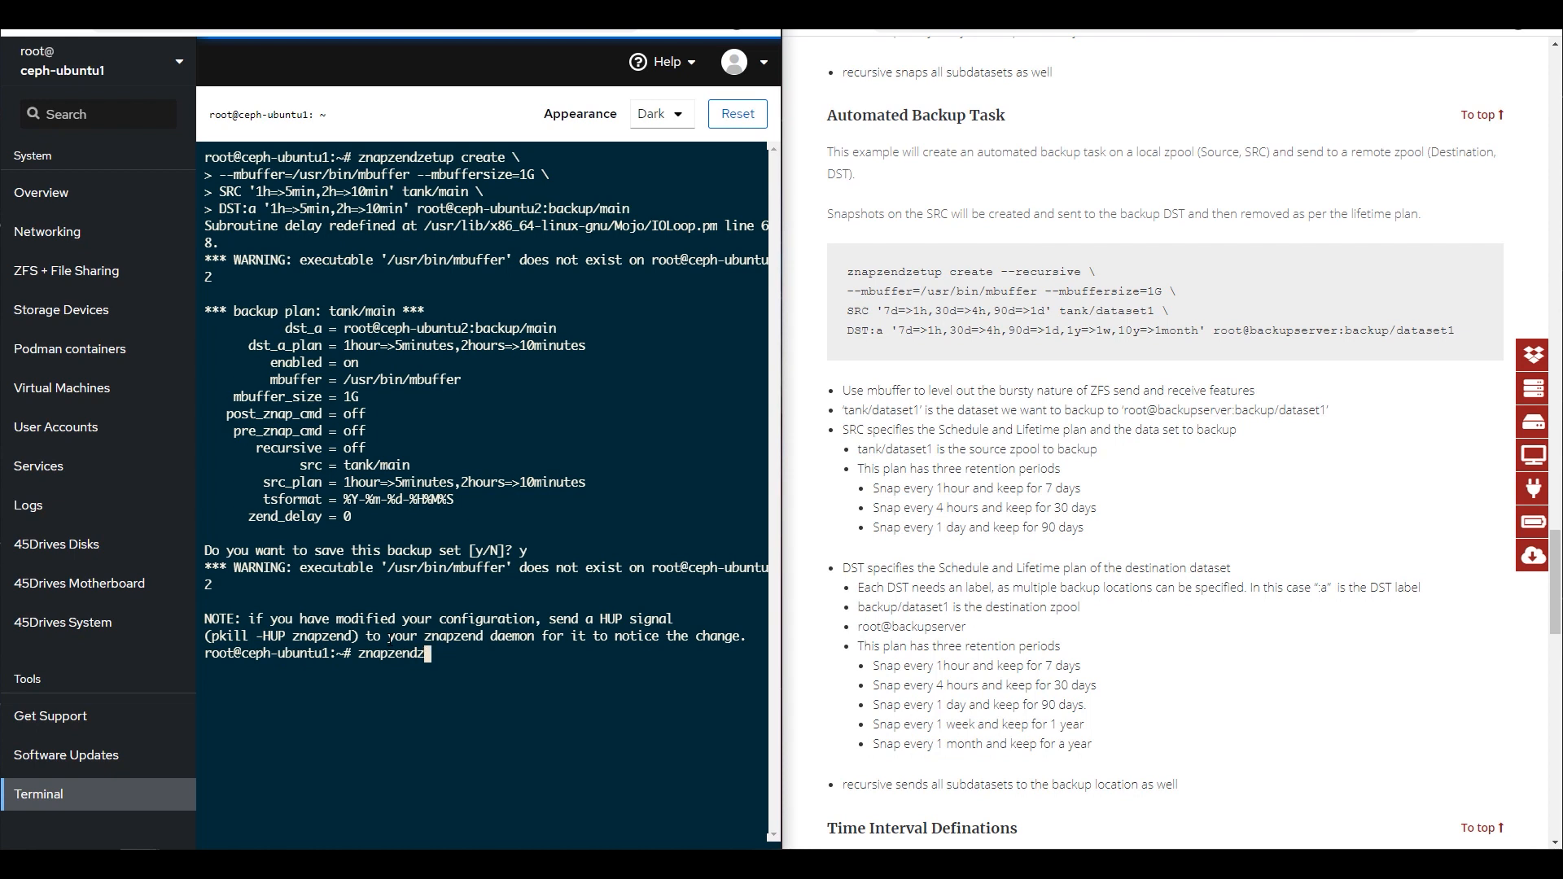
{"action": "key", "text": "Tab"}
{"action": "type", "text": "edit tank/main"}
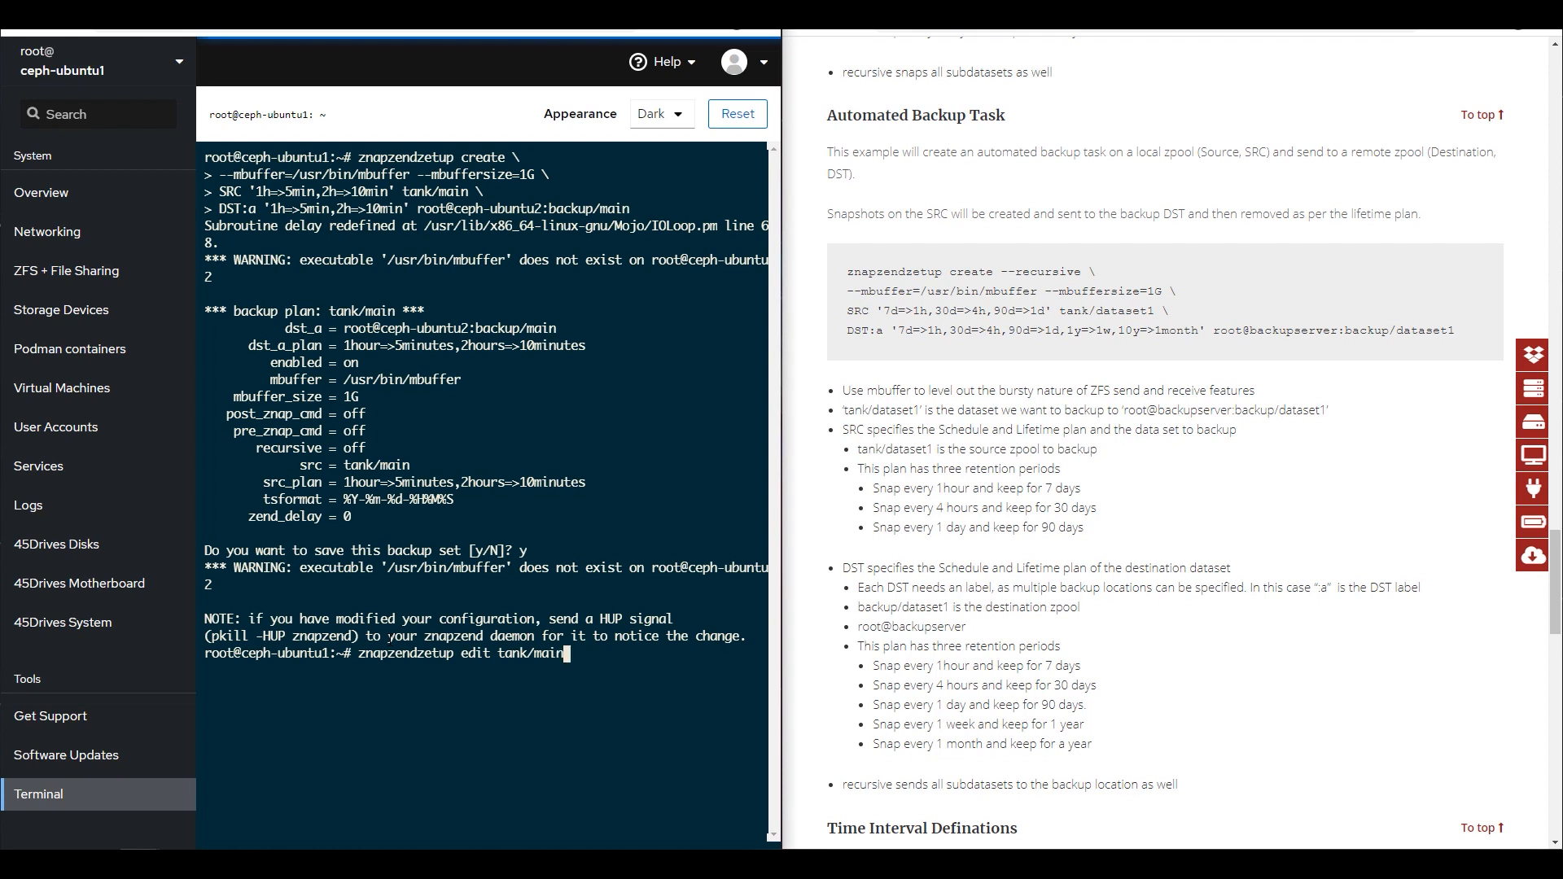
{"action": "key", "text": "Return"}
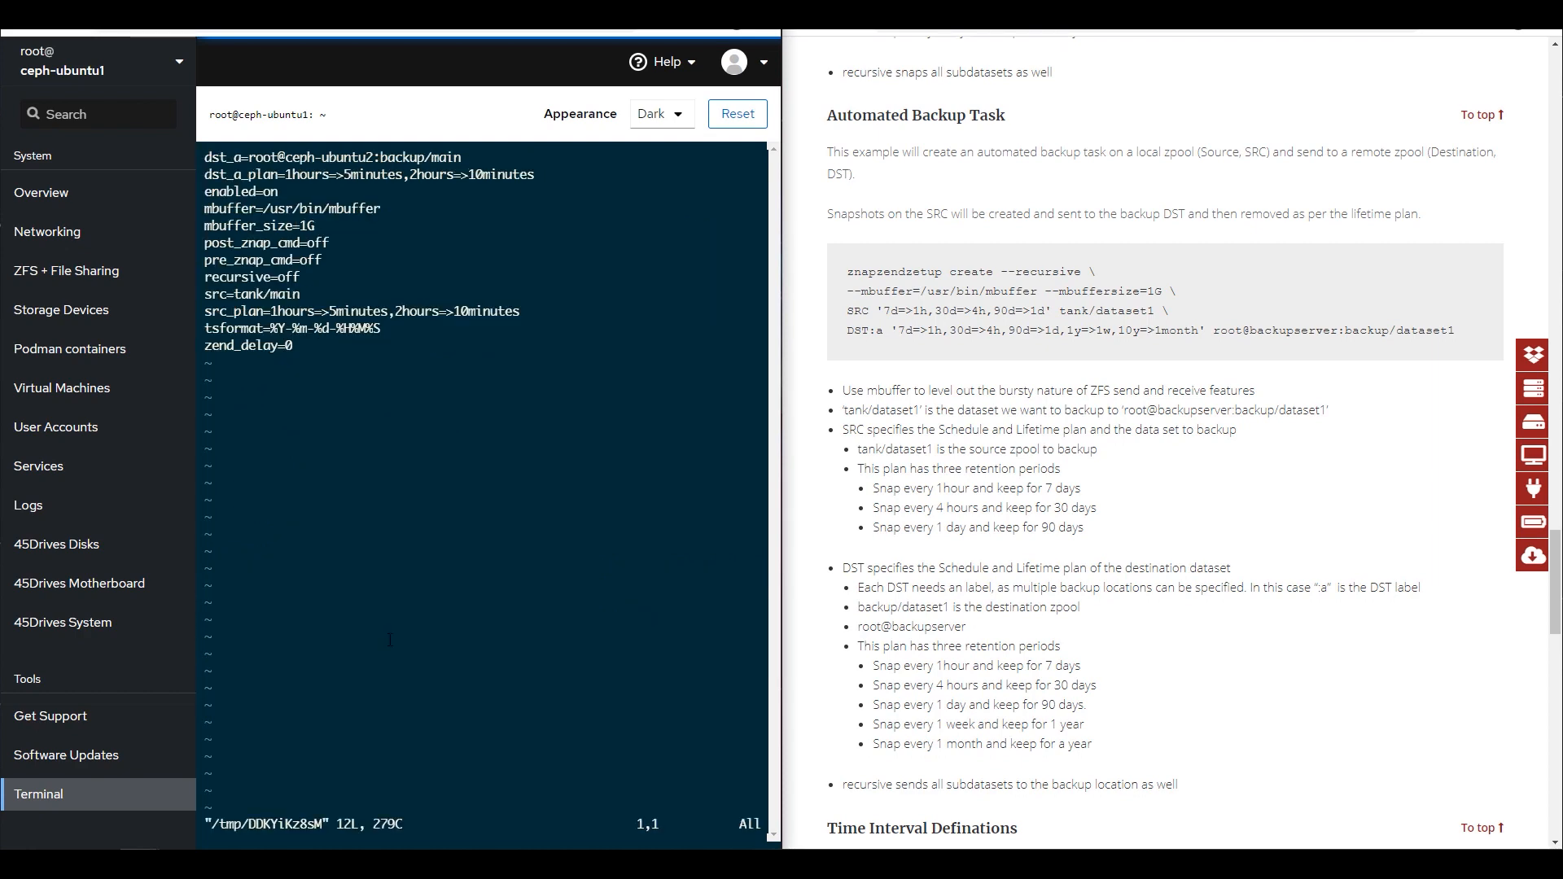
Step: Go through the tank/main plan file line by line in the editor, from the destination to the timestamp format
{"action": "key", "text": "Down"}
{"action": "key", "text": "Down"}
{"action": "key", "text": "Down"}
{"action": "key", "text": "Down"}
{"action": "key", "text": "Down"}
{"action": "key", "text": "Down"}
{"action": "key", "text": "Down"}
{"action": "key", "text": "Down"}
{"action": "key", "text": "Down"}
{"action": "key", "text": "Down"}
{"action": "key", "text": "Down"}
{"action": "key", "text": "Right"}
{"action": "key", "text": "Right"}
{"action": "key", "text": "Right"}
{"action": "key", "text": "Right"}
{"action": "key", "text": "Right"}
{"action": "key", "text": "Right"}
{"action": "key", "text": "Right"}
{"action": "key", "text": "Right"}
{"action": "key", "text": "Right"}
{"action": "key", "text": "Right"}
{"action": "key", "text": "Right"}
Step: Write and close the plan file with :wq, and save the tank/main backup set with y
{"action": "type", "text": ":wq"}
{"action": "key", "text": "Return"}
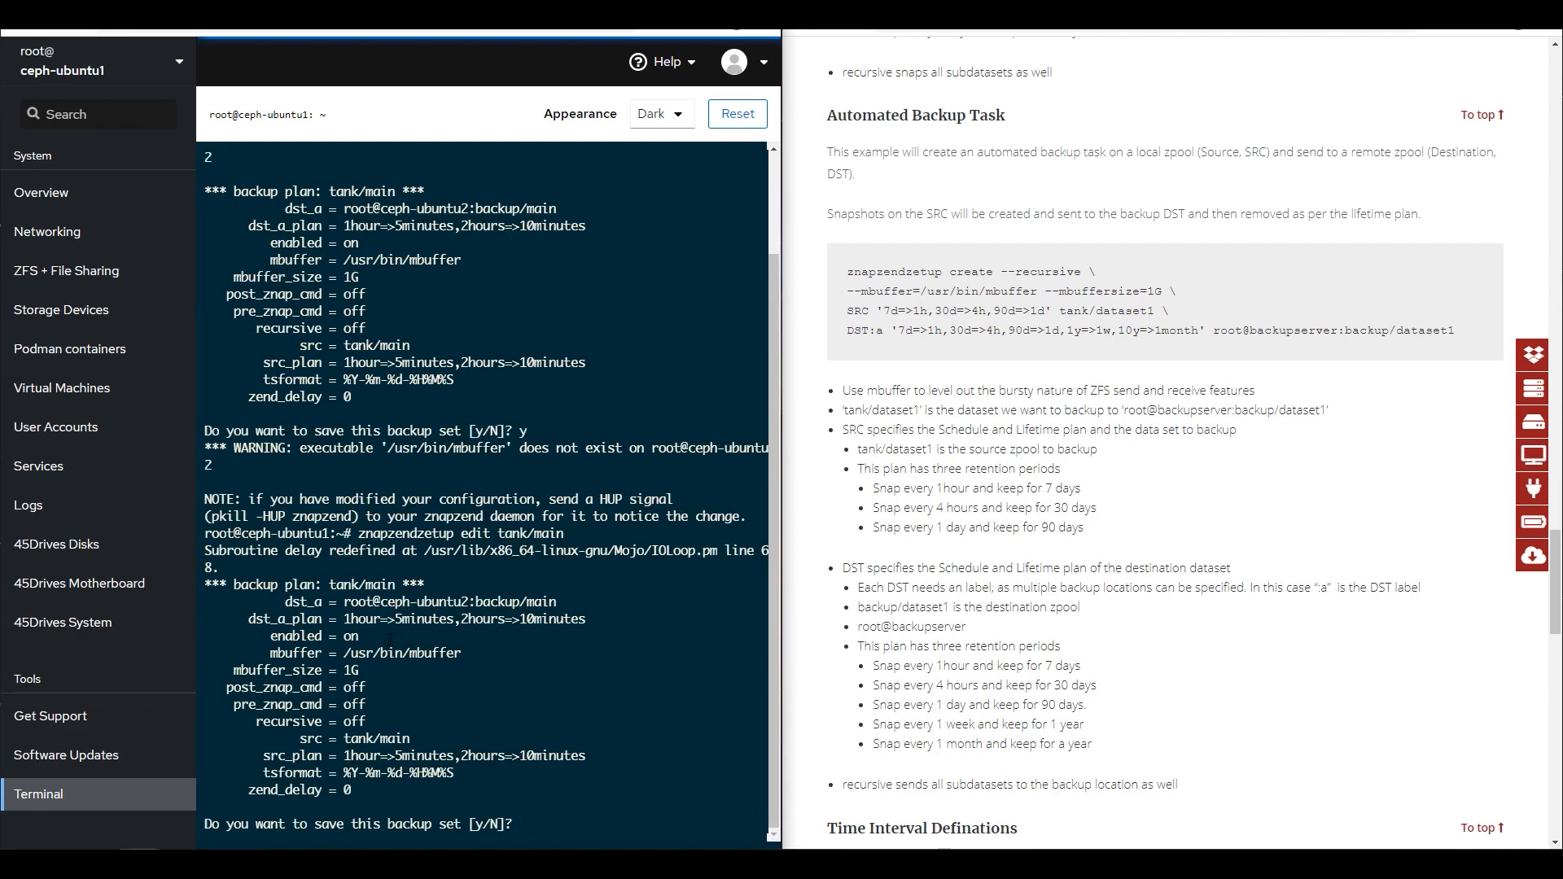
{"action": "type", "text": "y"}
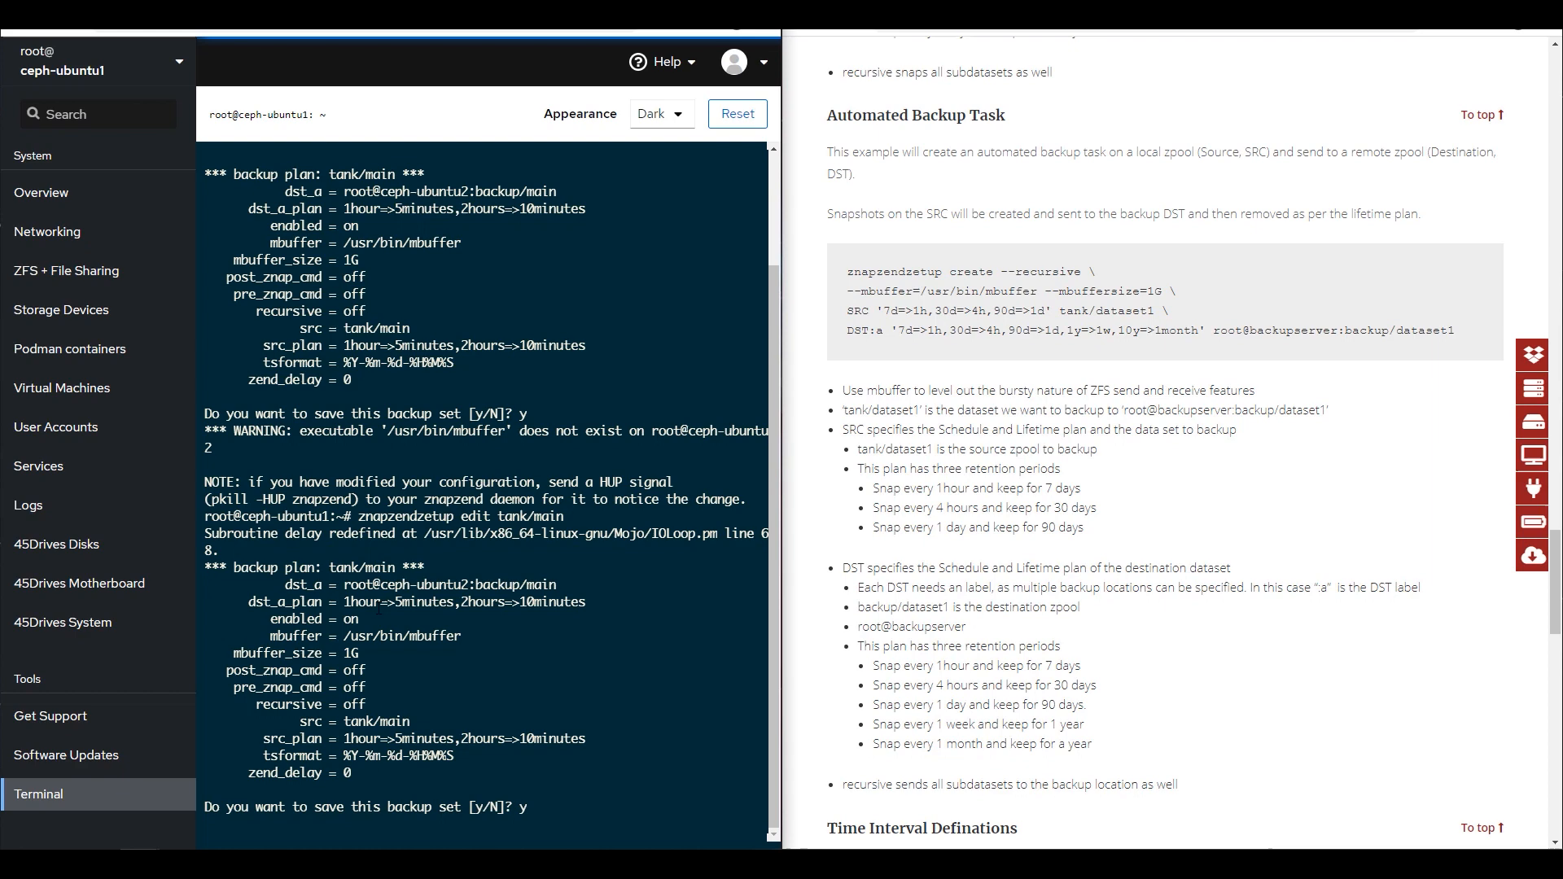
{"action": "key", "text": "Return"}
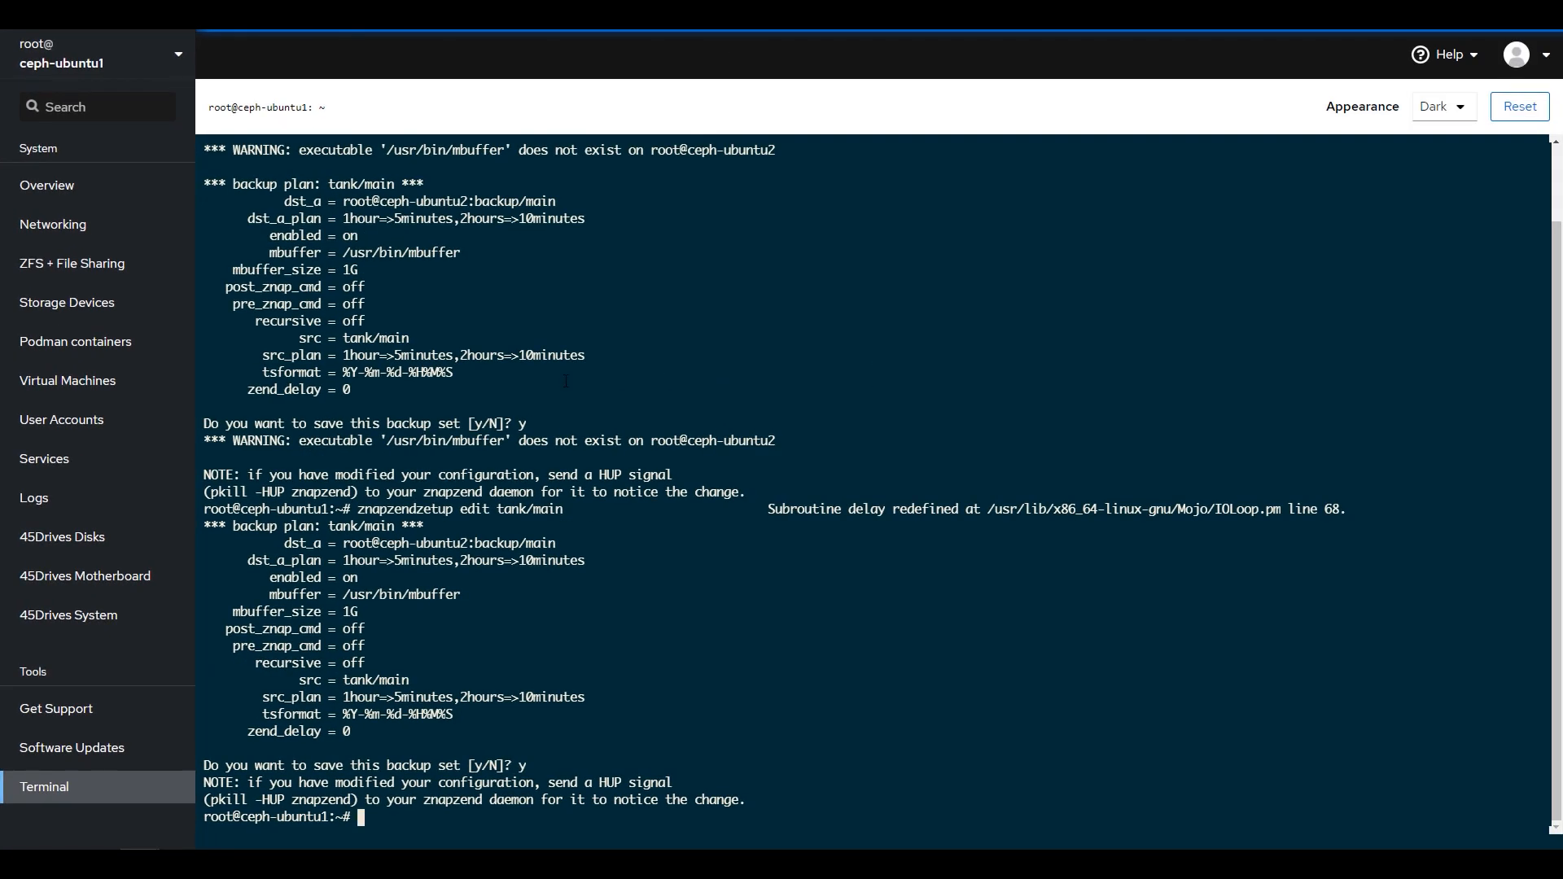
Step: Change to the /tank/main/ directory and list its contents
{"action": "type", "text": "cd /tank/main/"}
{"action": "key", "text": "Return"}
{"action": "type", "text": "ls"}
{"action": "key", "text": "Return"}
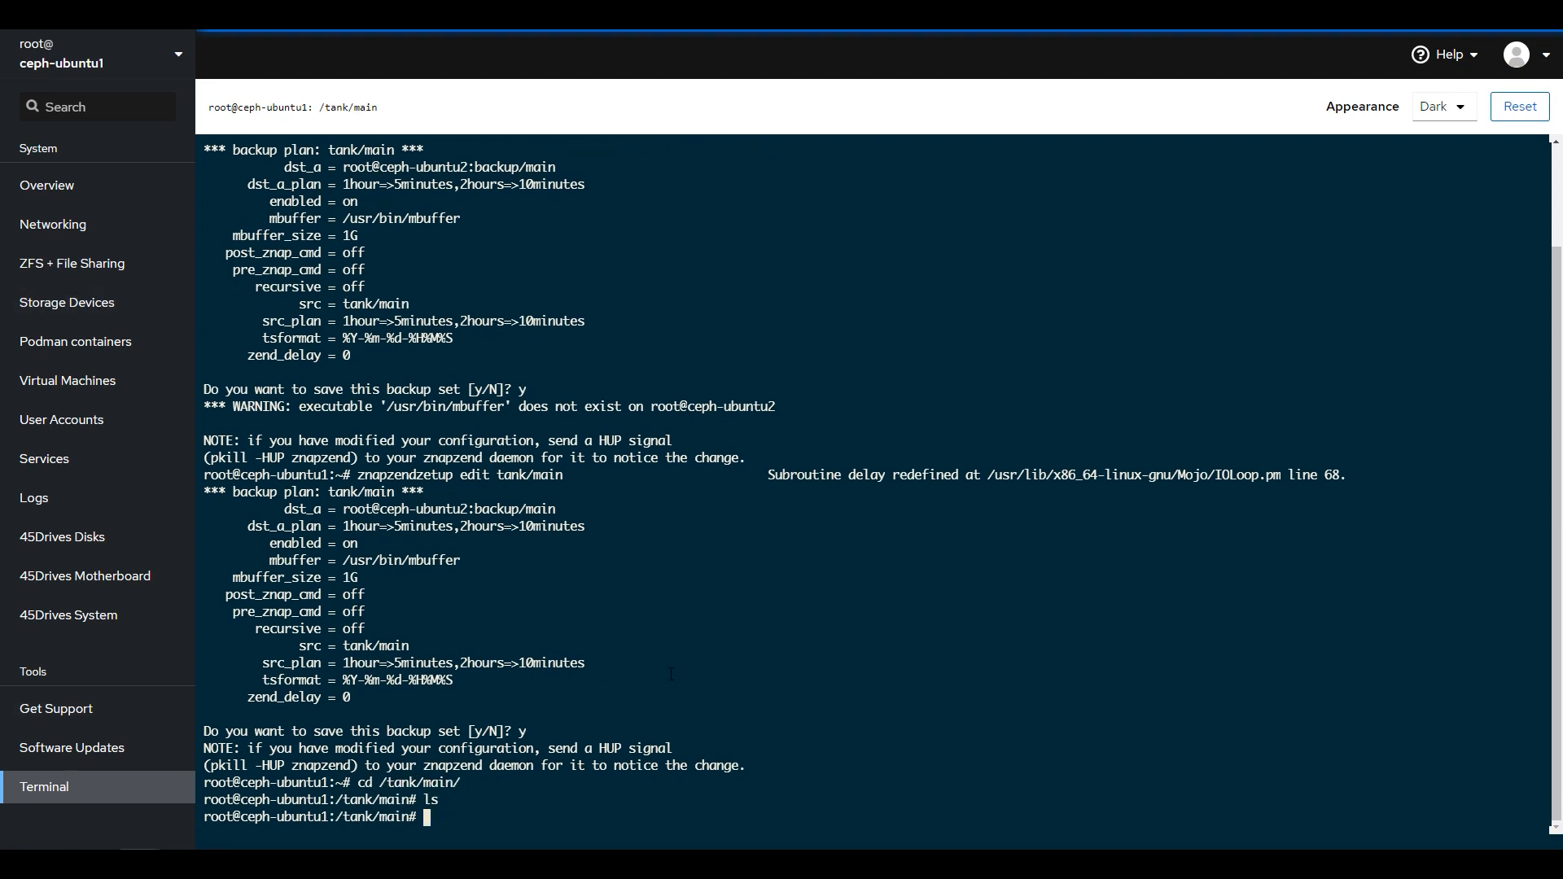
Step: Generate random test data with "dd if=/dev/urandom of=/tank/main/data.iso bs=1M count=1024" and list the directory
{"action": "type", "text": "dd if=/dev/urandom "}
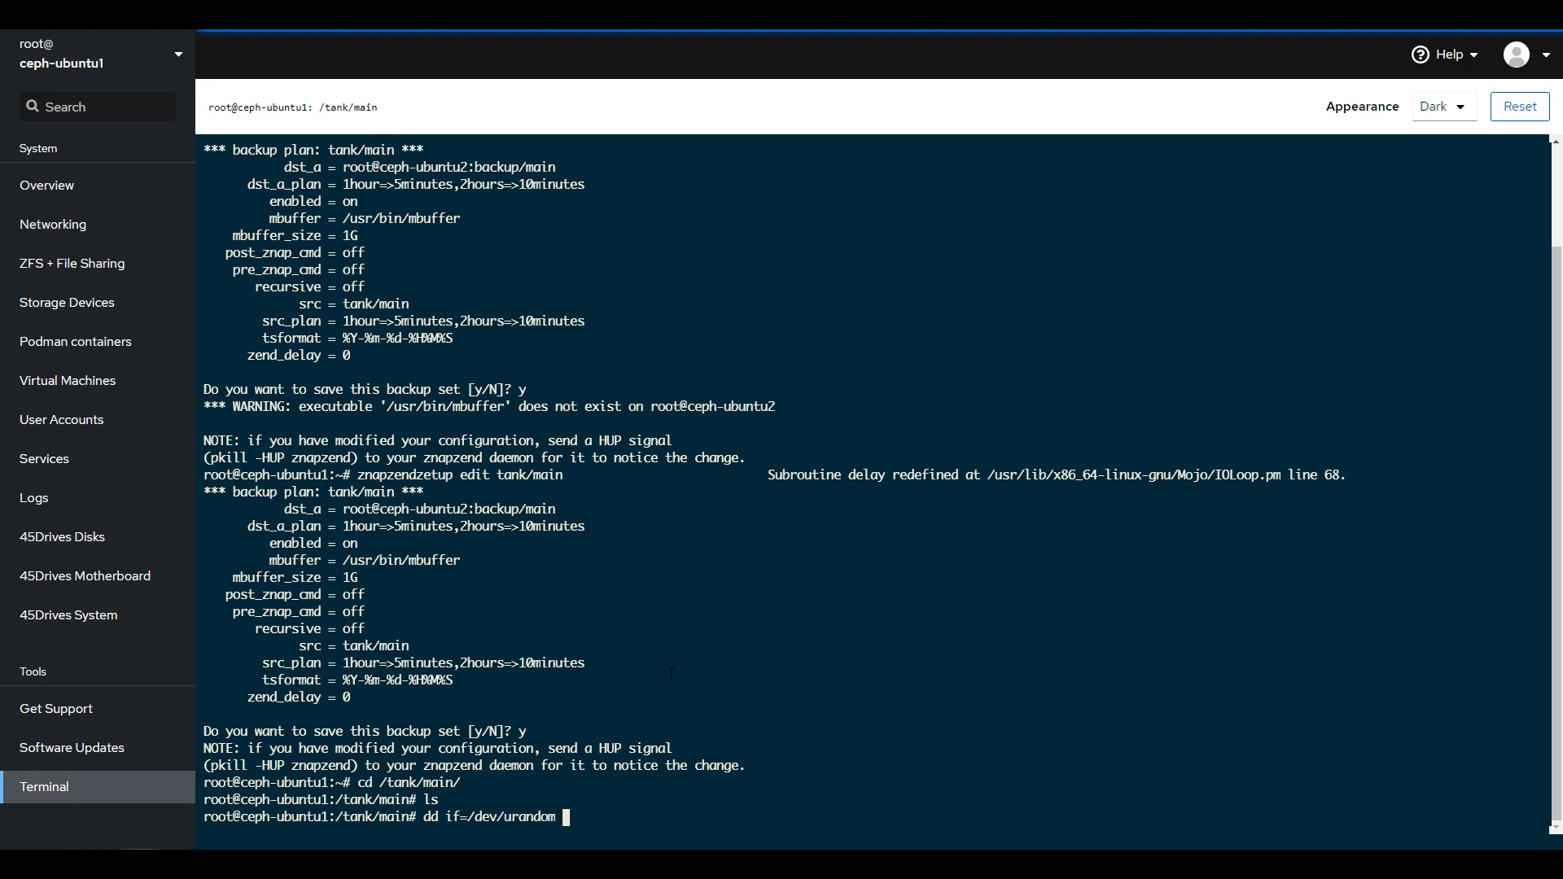
{"action": "type", "text": "of=/dev/"}
{"action": "key", "text": "BackSpace"}
{"action": "key", "text": "BackSpace"}
{"action": "key", "text": "BackSpace"}
{"action": "key", "text": "BackSpace"}
{"action": "key", "text": "BackSpace"}
{"action": "type", "text": "/tank/main/"}
{"action": "type", "text": "data.iso"}
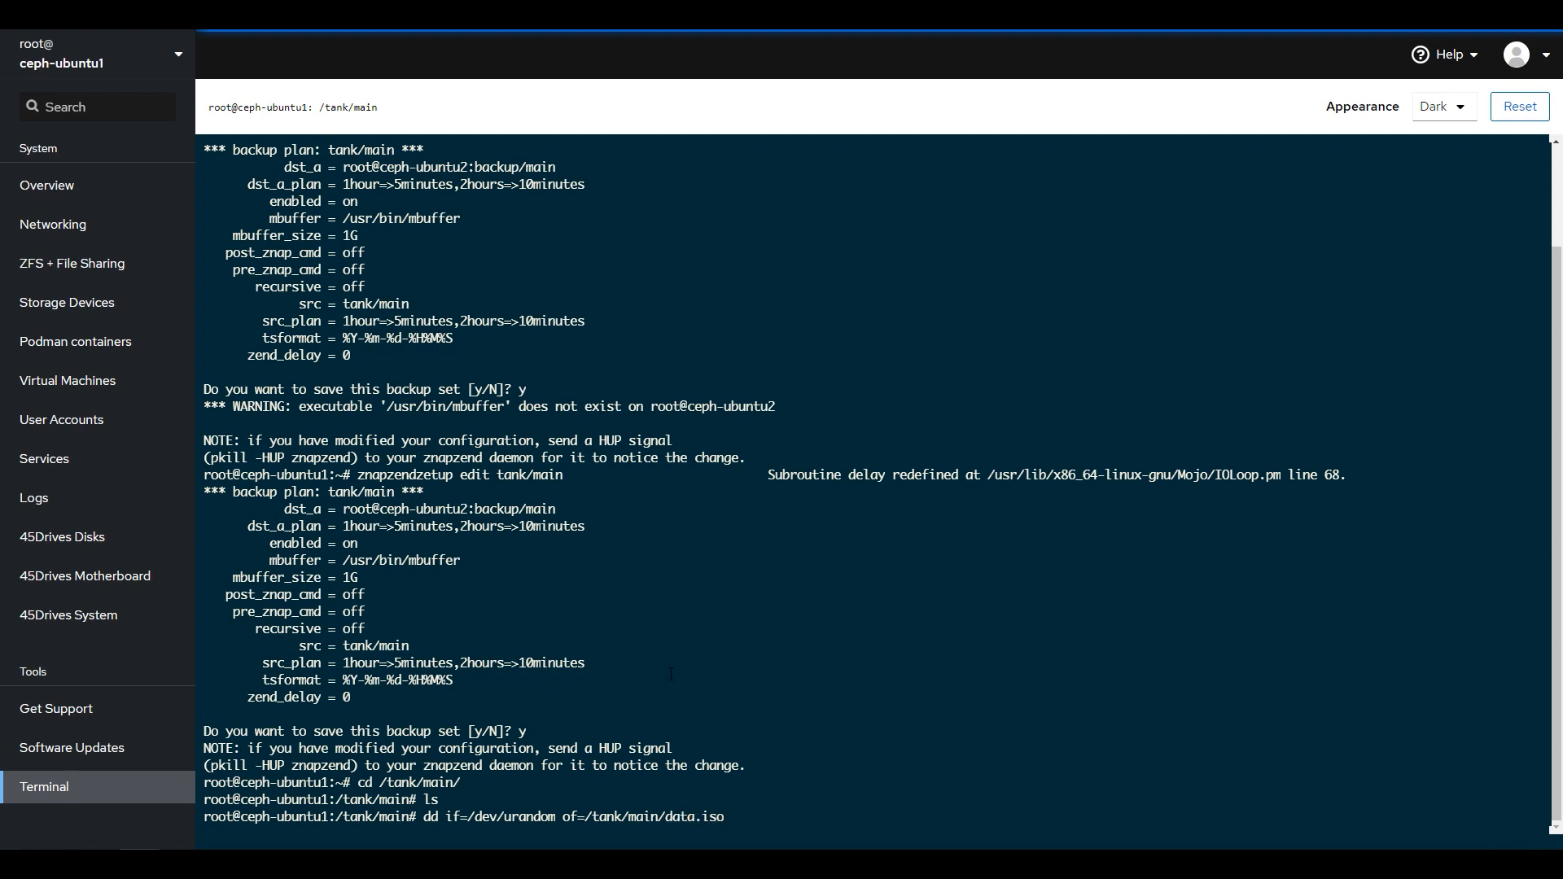
{"action": "type", "text": " bs=1M count=1024"}
{"action": "key", "text": "Left"}
{"action": "key", "text": "Left"}
{"action": "key", "text": "Left"}
{"action": "key", "text": "BackSpace"}
{"action": "type", "text": "2"}
{"action": "key", "text": "Right"}
{"action": "key", "text": "Right"}
{"action": "key", "text": "BackSpace"}
{"action": "key", "text": "Left"}
{"action": "key", "text": "BackSpace"}
{"action": "type", "text": "4"}
{"action": "key", "text": "Right"}
{"action": "key", "text": "Right"}
{"action": "key", "text": "BackSpace"}
{"action": "type", "text": "96"}
{"action": "key", "text": "Left"}
{"action": "key", "text": "Left"}
{"action": "type", "text": "1"}
{"action": "key", "text": "Right"}
{"action": "key", "text": "Return"}
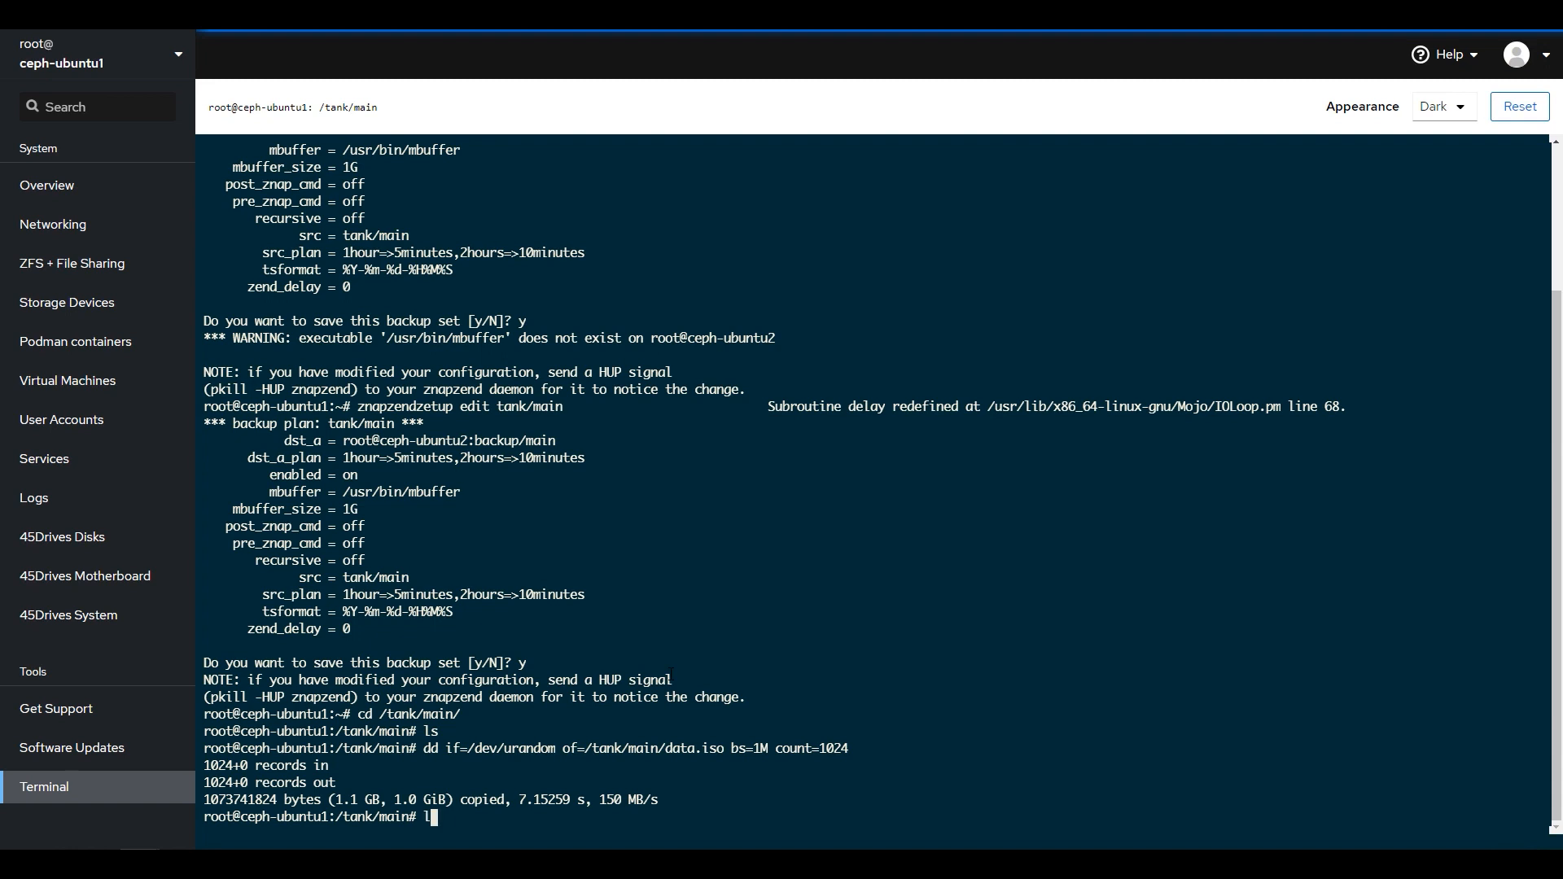
{"action": "type", "text": "s"}
{"action": "key", "text": "Return"}
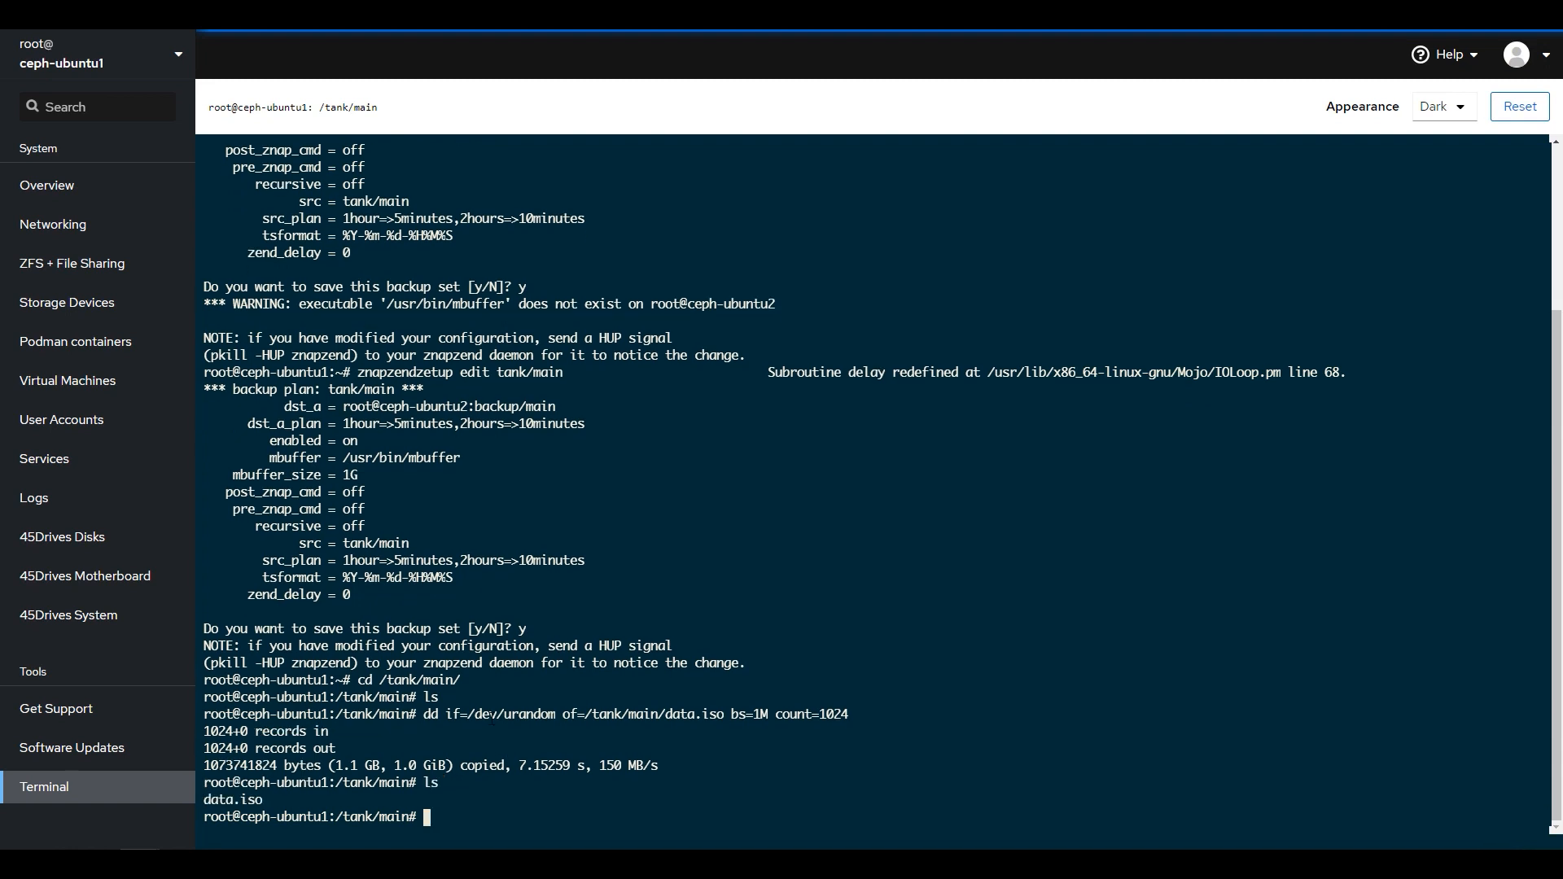
Step: Refresh the tank pool's file systems on ceph-ubuntu1 and examine the used space of tank/main
{"action": "left_click", "coordinate": [90, 267]}
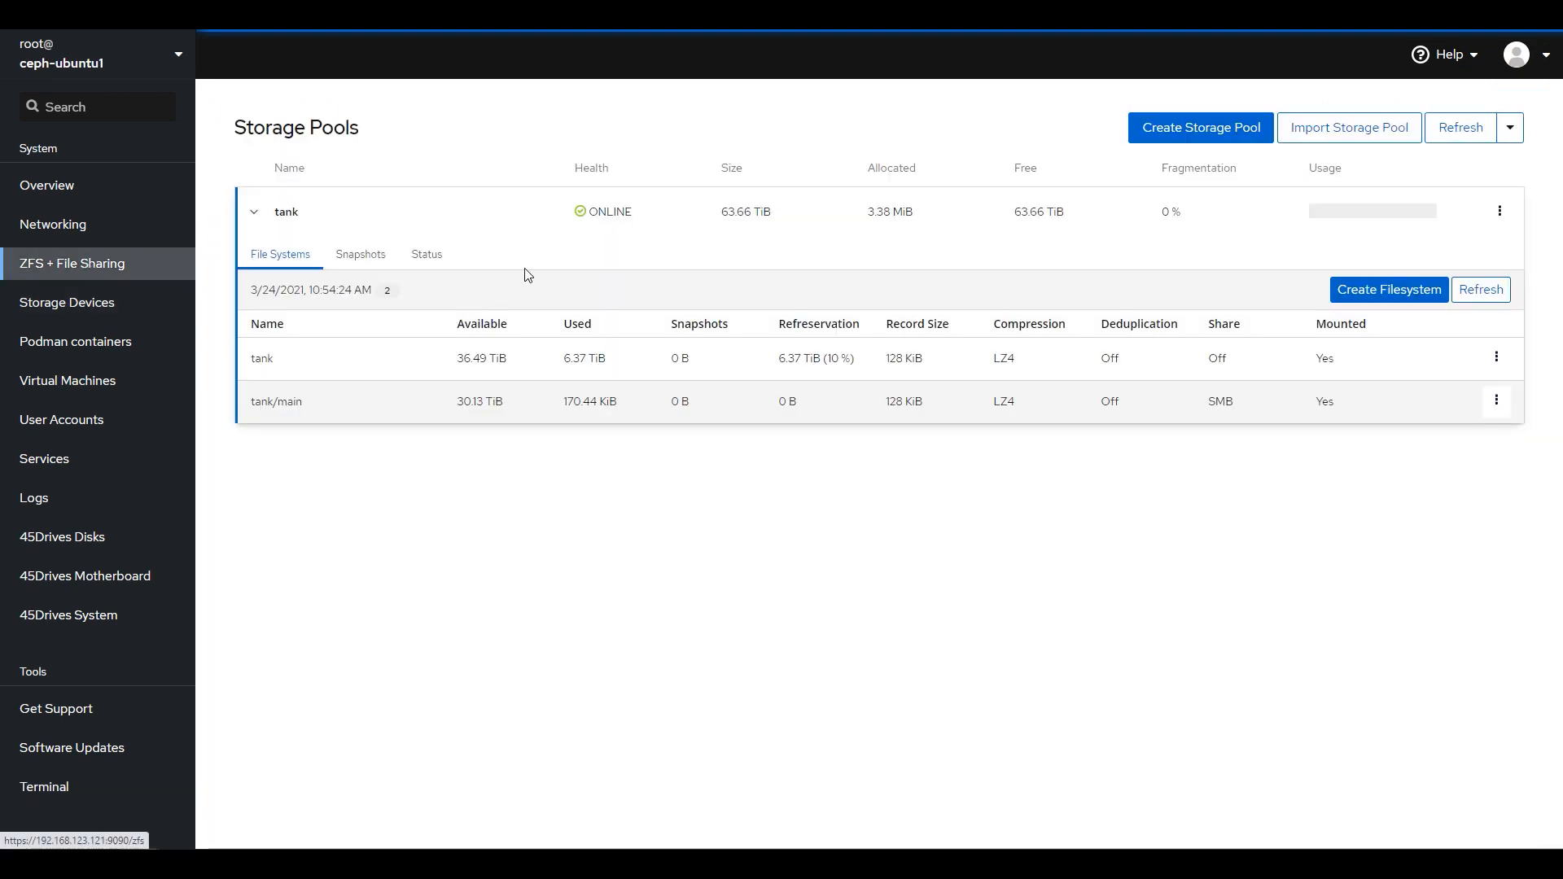
{"action": "left_click", "coordinate": [1481, 290]}
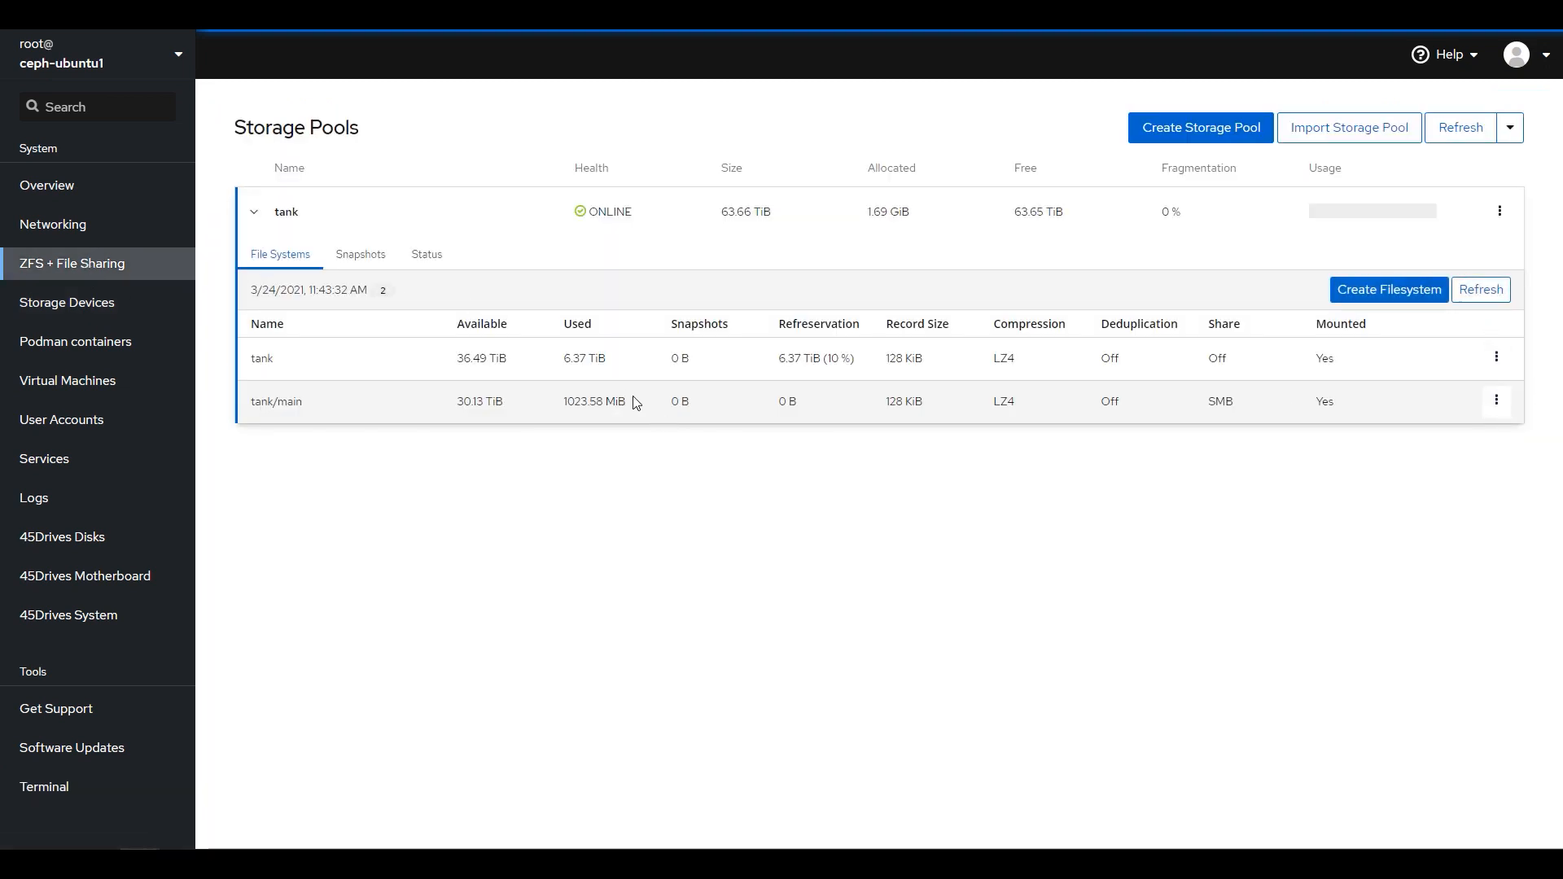
{"action": "left_click_drag", "start_coordinate": [636, 402], "coordinate": [561, 407]}
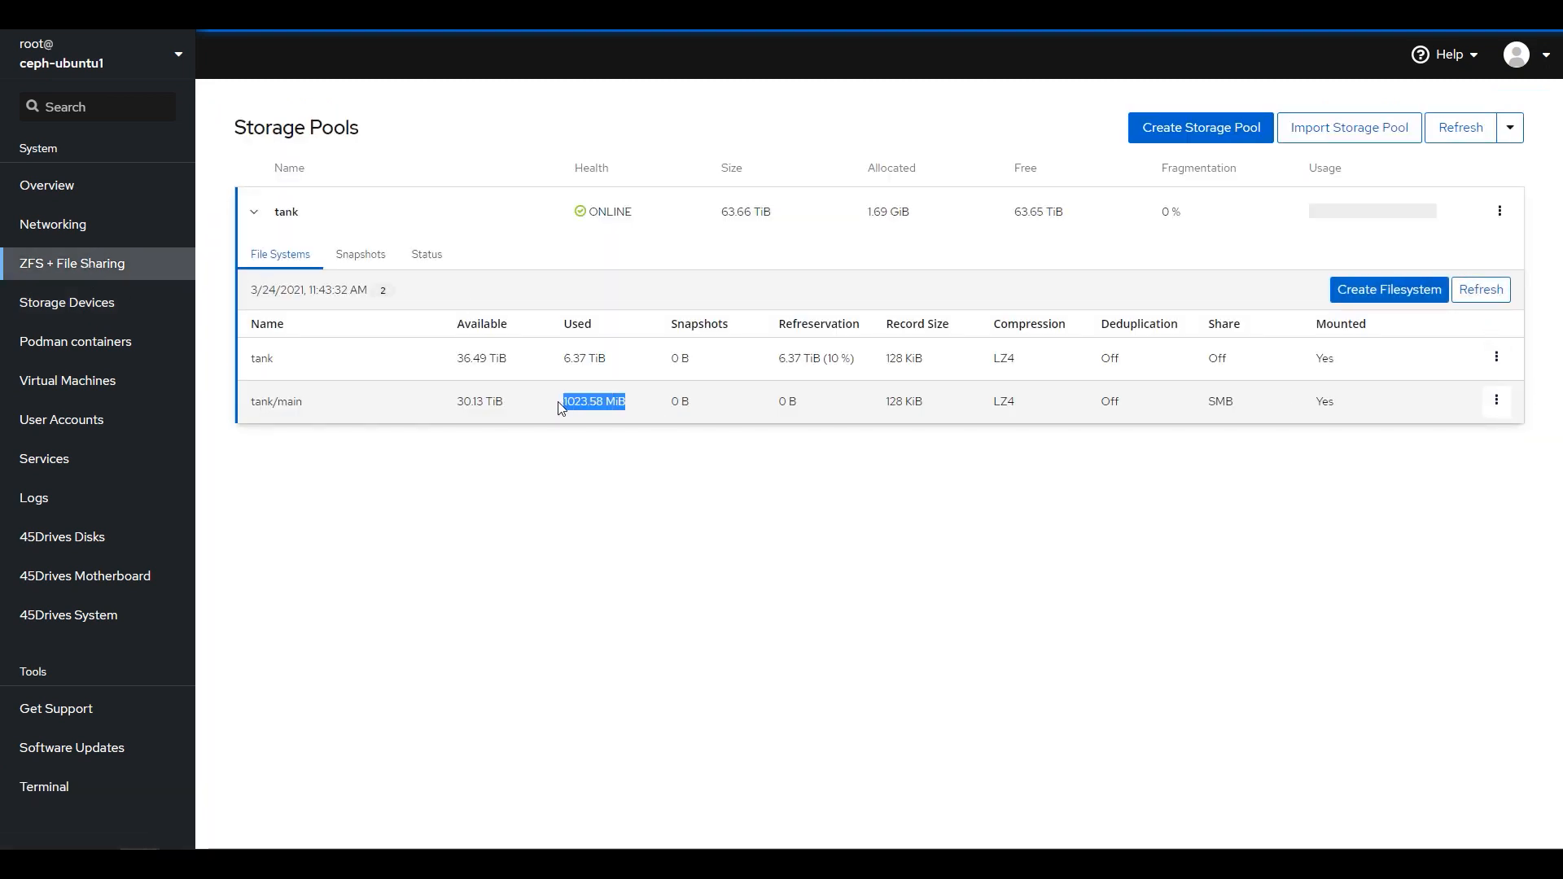
{"action": "left_click", "coordinate": [556, 566]}
Step: Switch to ceph-ubuntu2, refresh the backup pool's file systems and examine the used space of backup/main
{"action": "left_click", "coordinate": [130, 71]}
{"action": "left_click", "coordinate": [94, 273]}
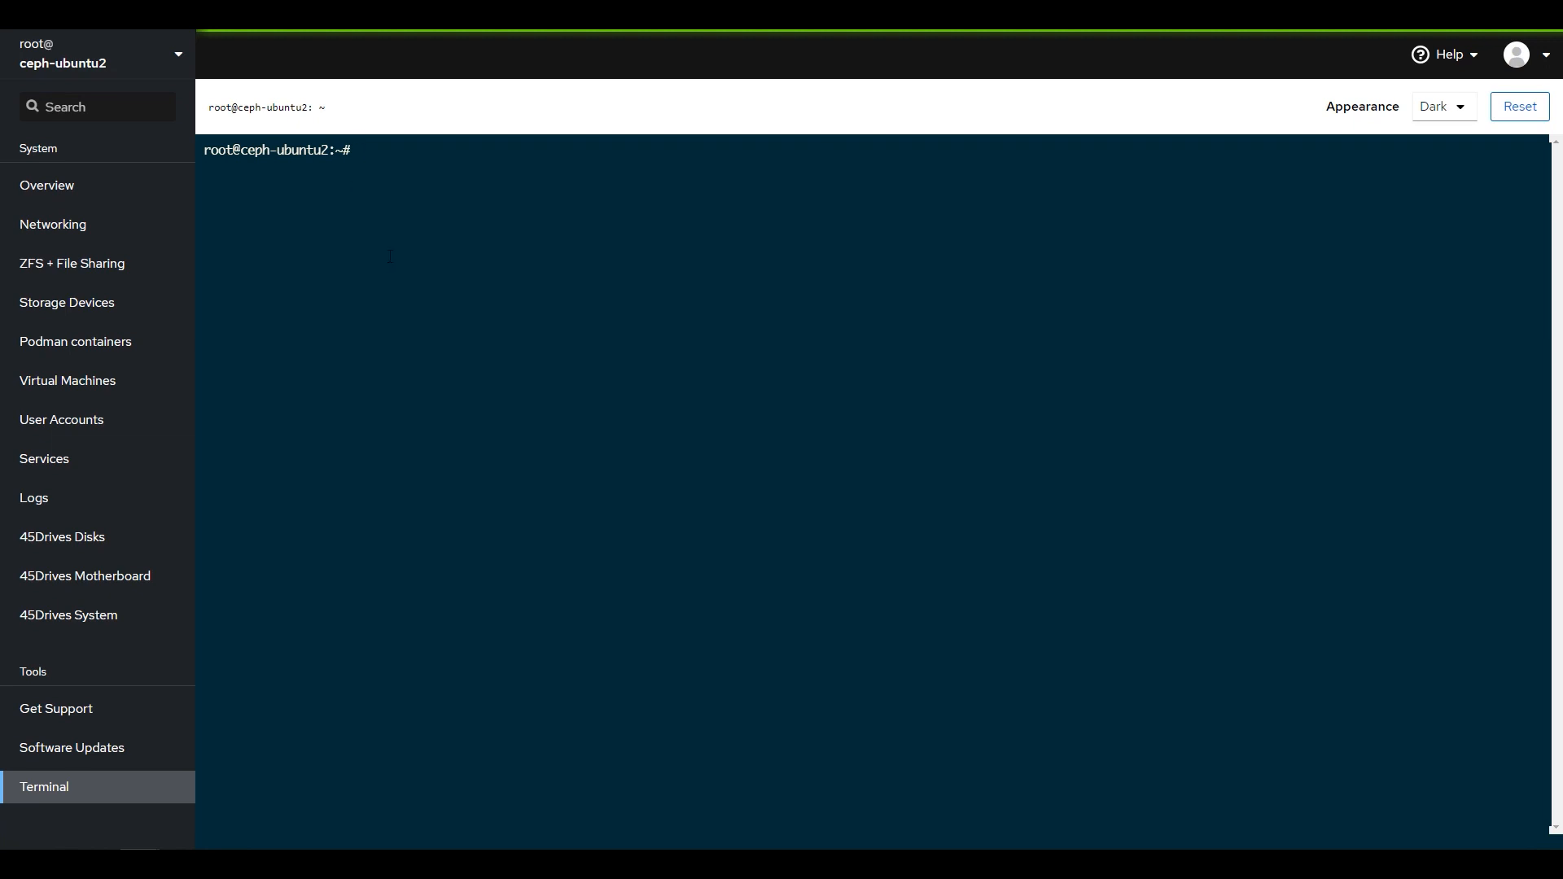
{"action": "left_click", "coordinate": [29, 274]}
{"action": "left_click", "coordinate": [277, 213]}
{"action": "left_click", "coordinate": [1498, 290]}
{"action": "left_click_drag", "start_coordinate": [631, 415], "coordinate": [562, 415]}
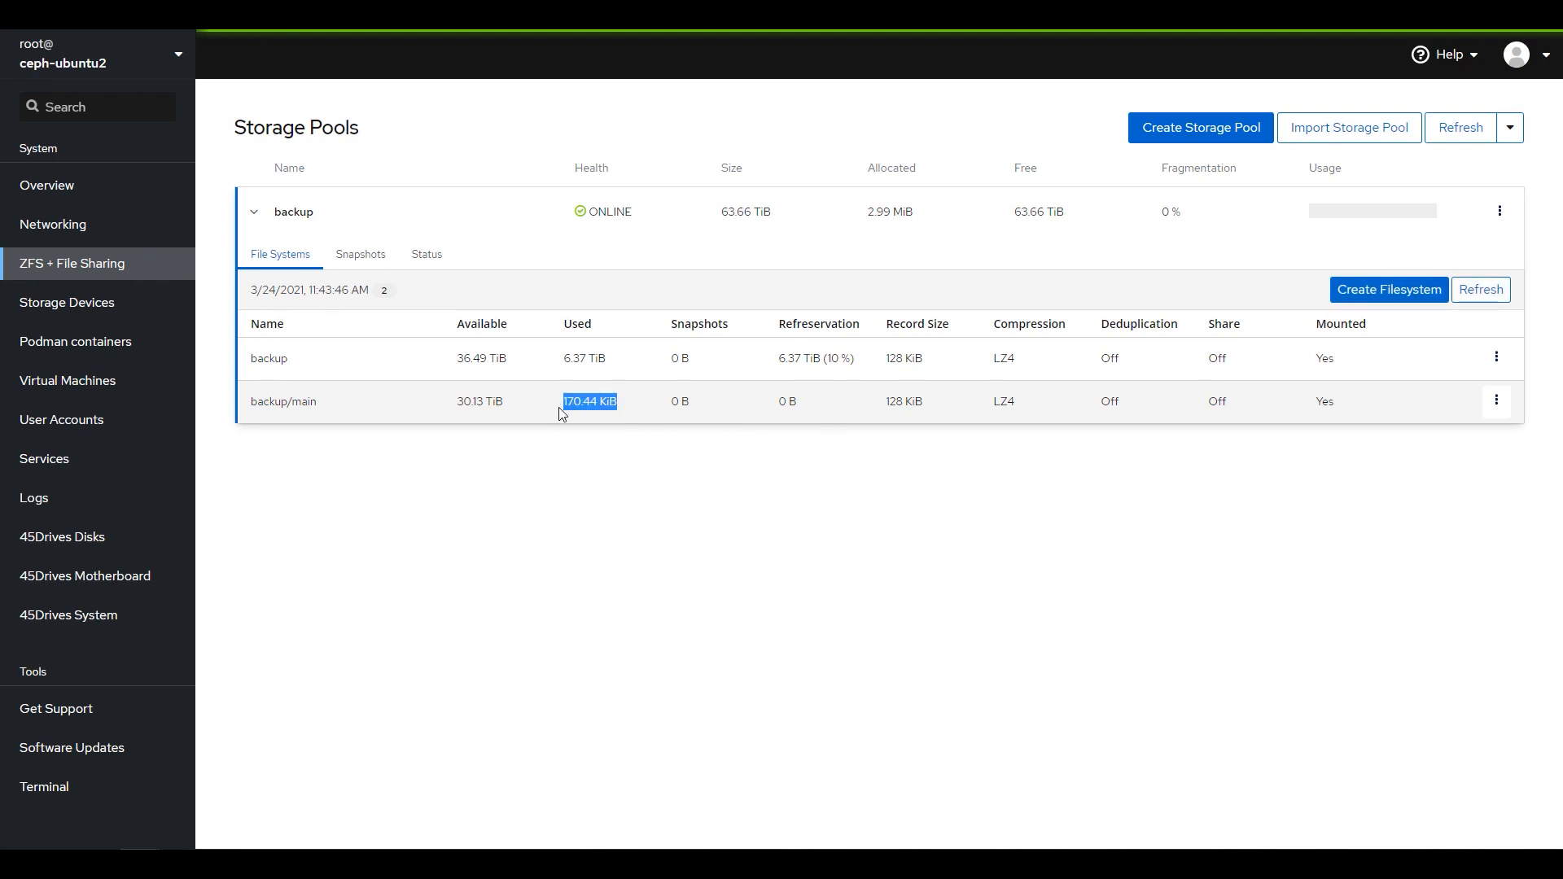
{"action": "left_click", "coordinate": [558, 454]}
Step: Return to ceph-ubuntu1, filter the system services by "znap" and open the znapzend service
{"action": "left_click", "coordinate": [97, 54]}
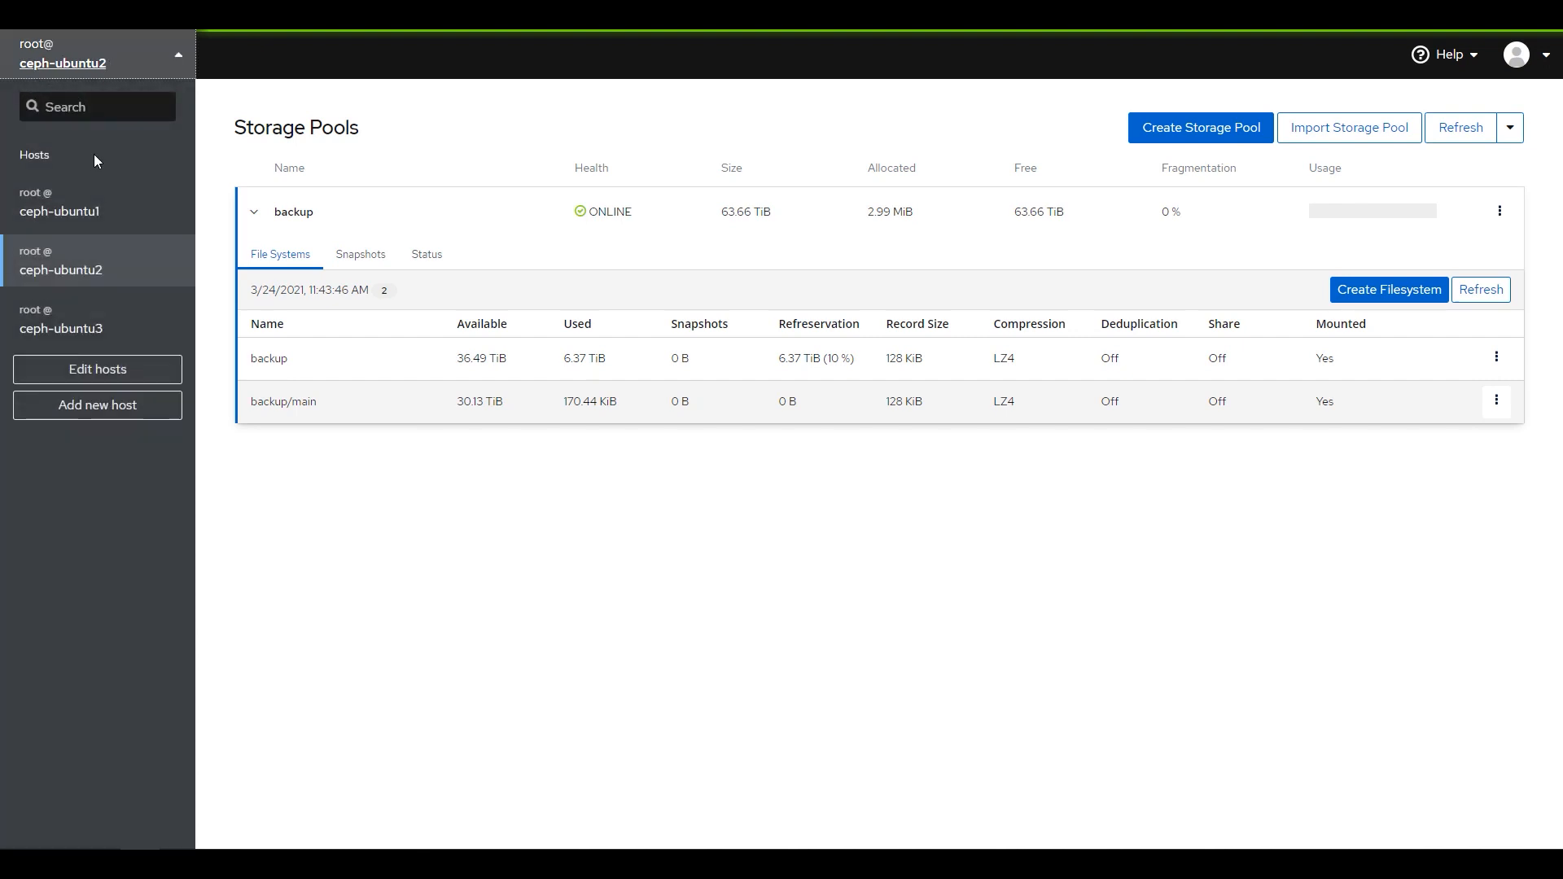
{"action": "left_click", "coordinate": [74, 202]}
{"action": "mouse_move", "coordinate": [1332, 838]}
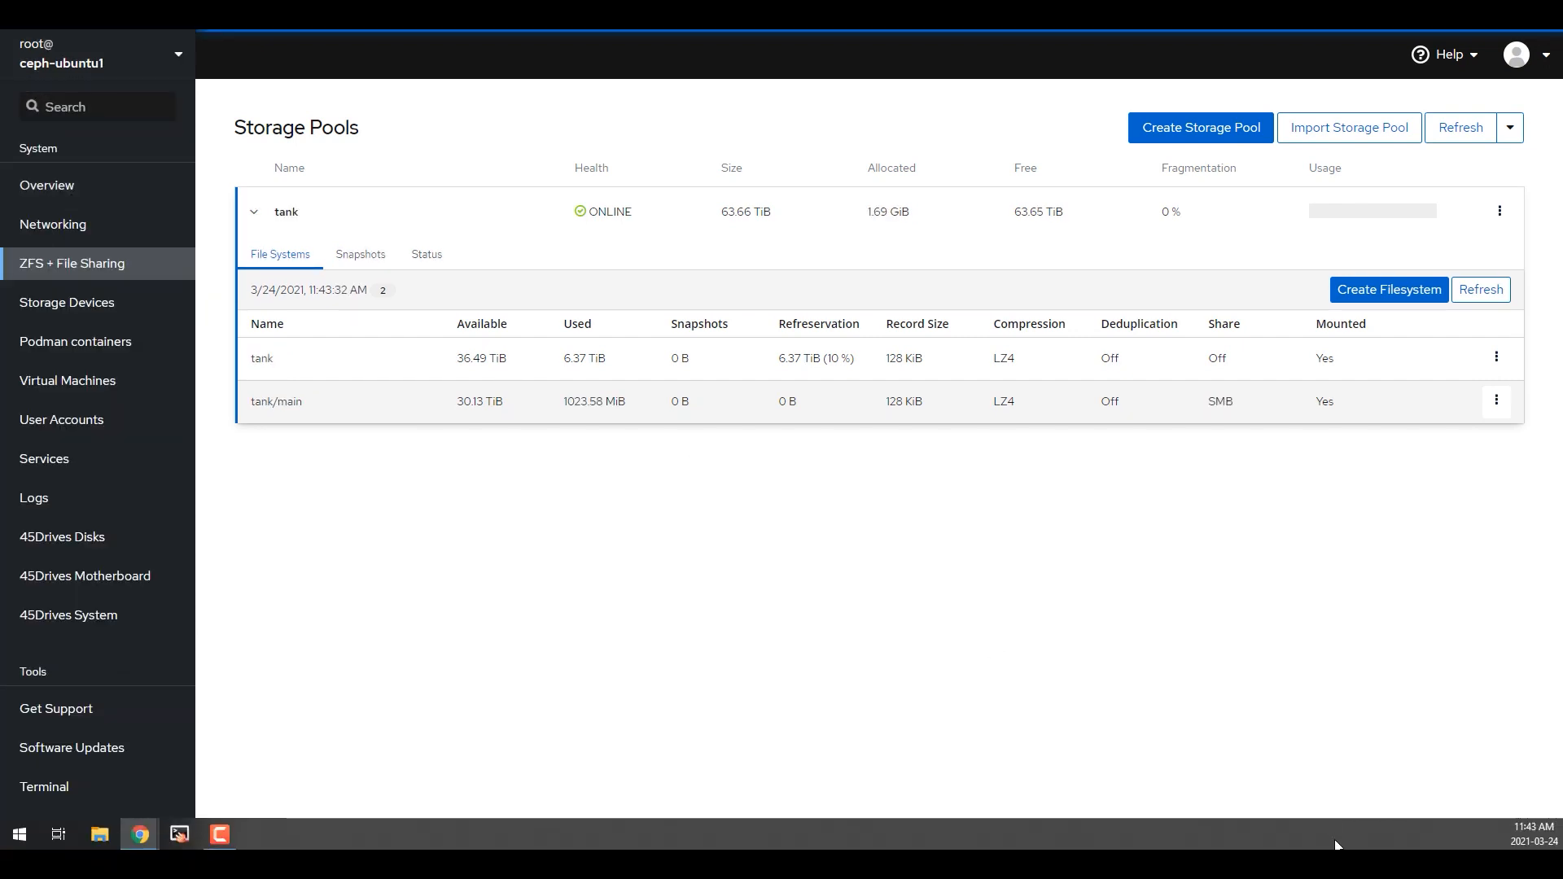
{"action": "left_click", "coordinate": [78, 468]}
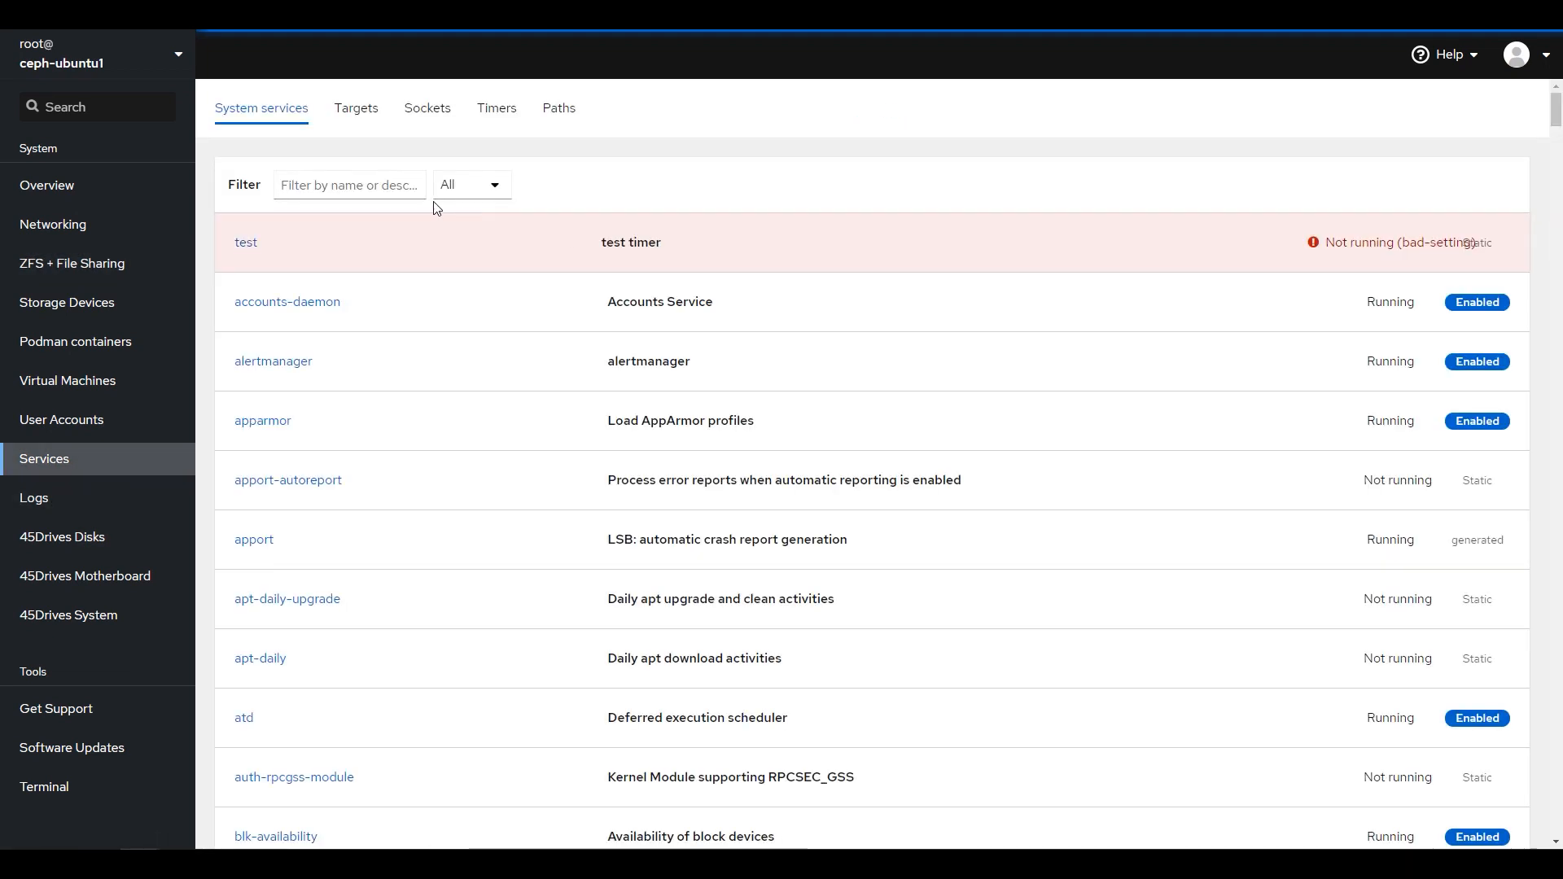
{"action": "left_click", "coordinate": [343, 190]}
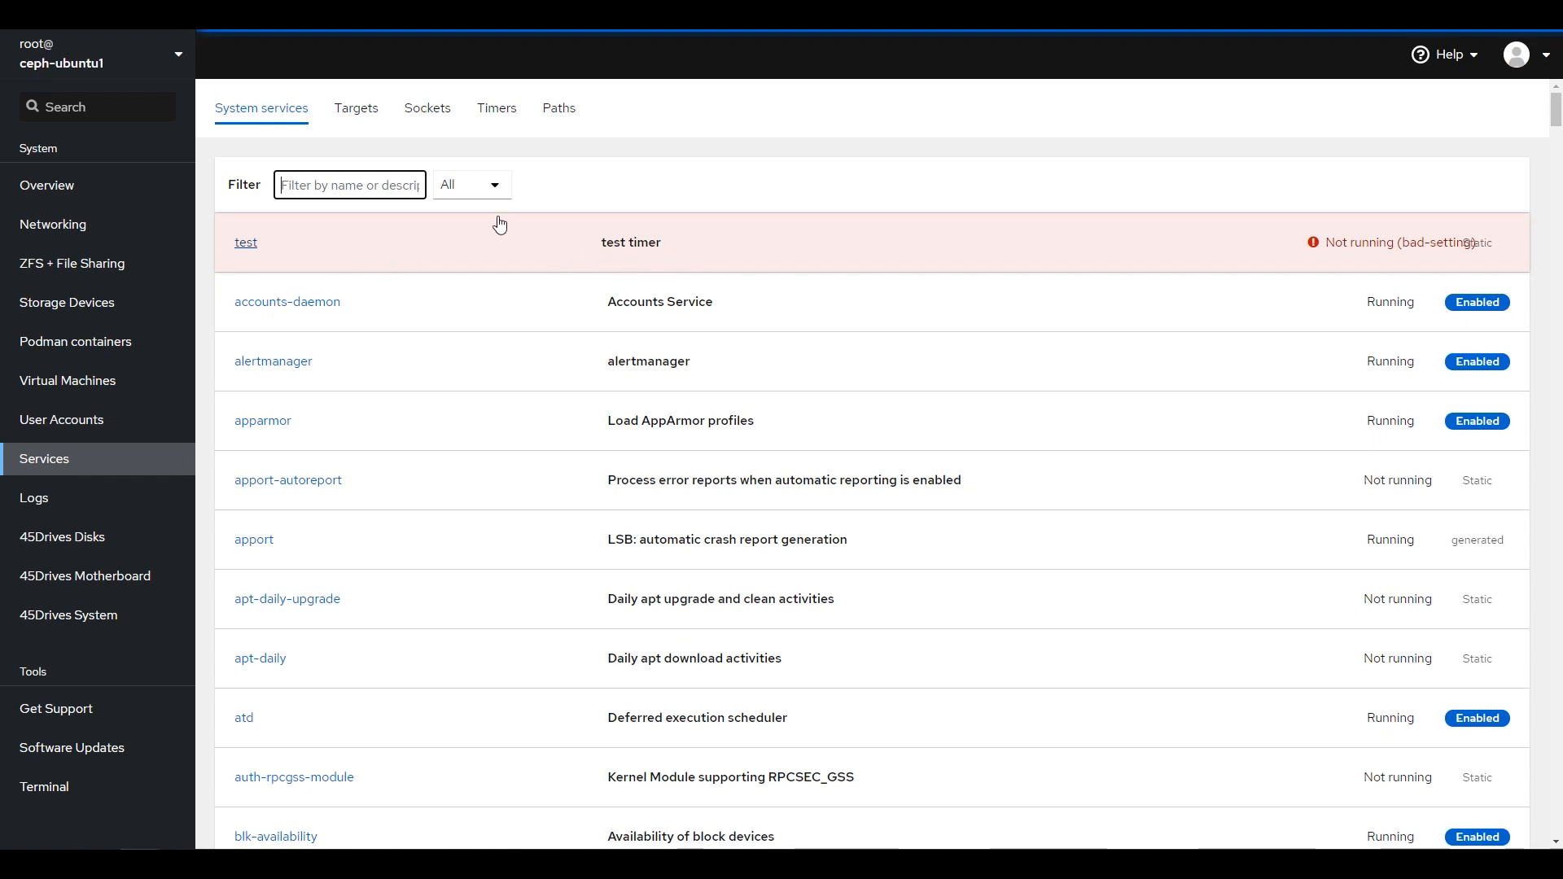
{"action": "type", "text": "znap"}
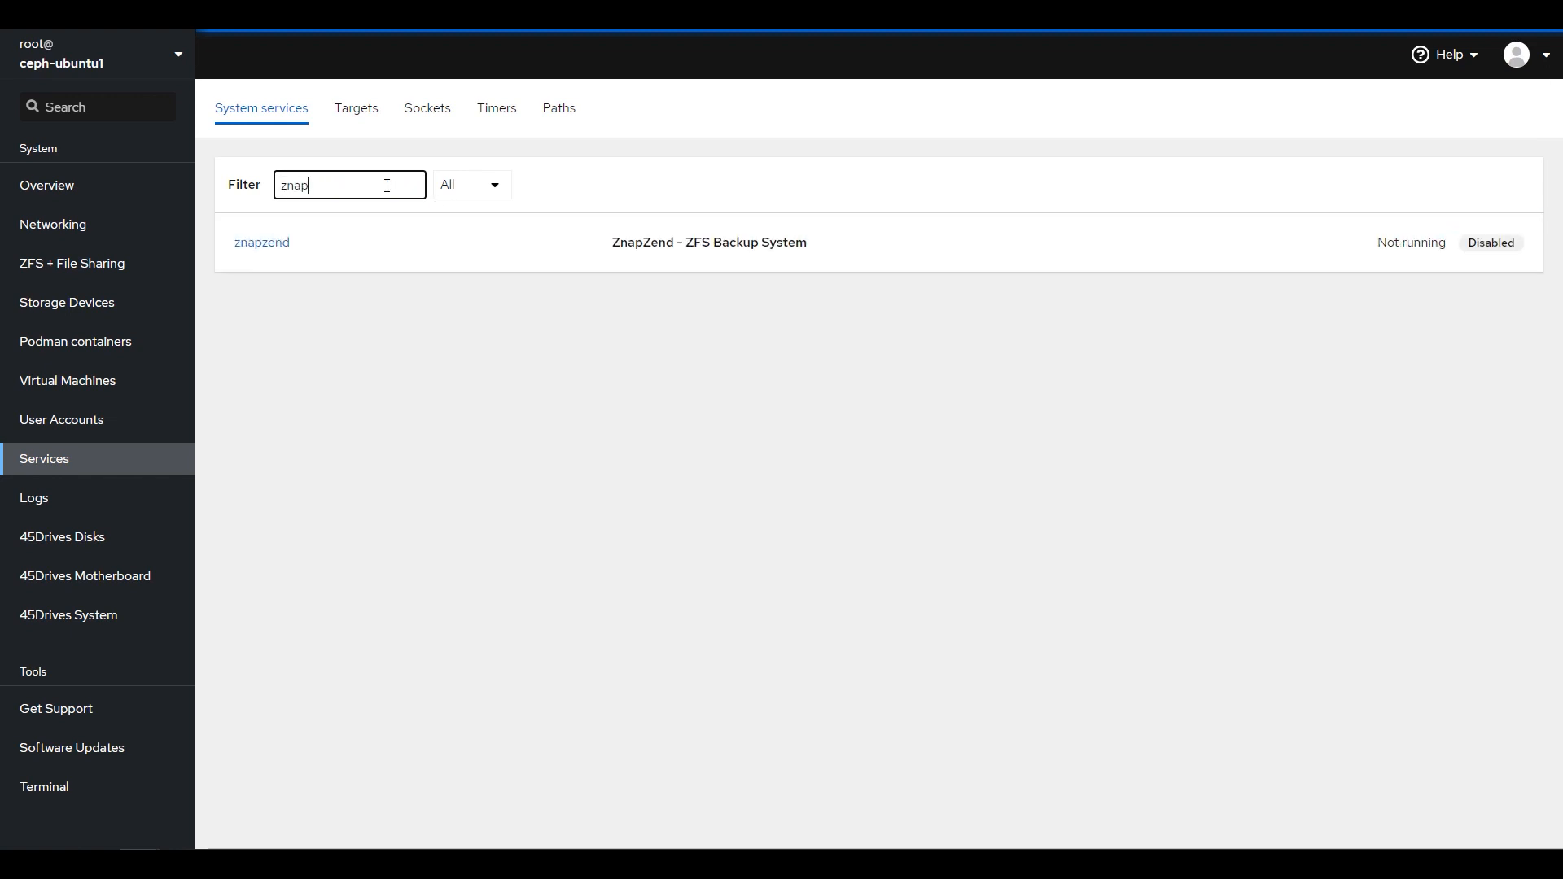
{"action": "left_click", "coordinate": [269, 243]}
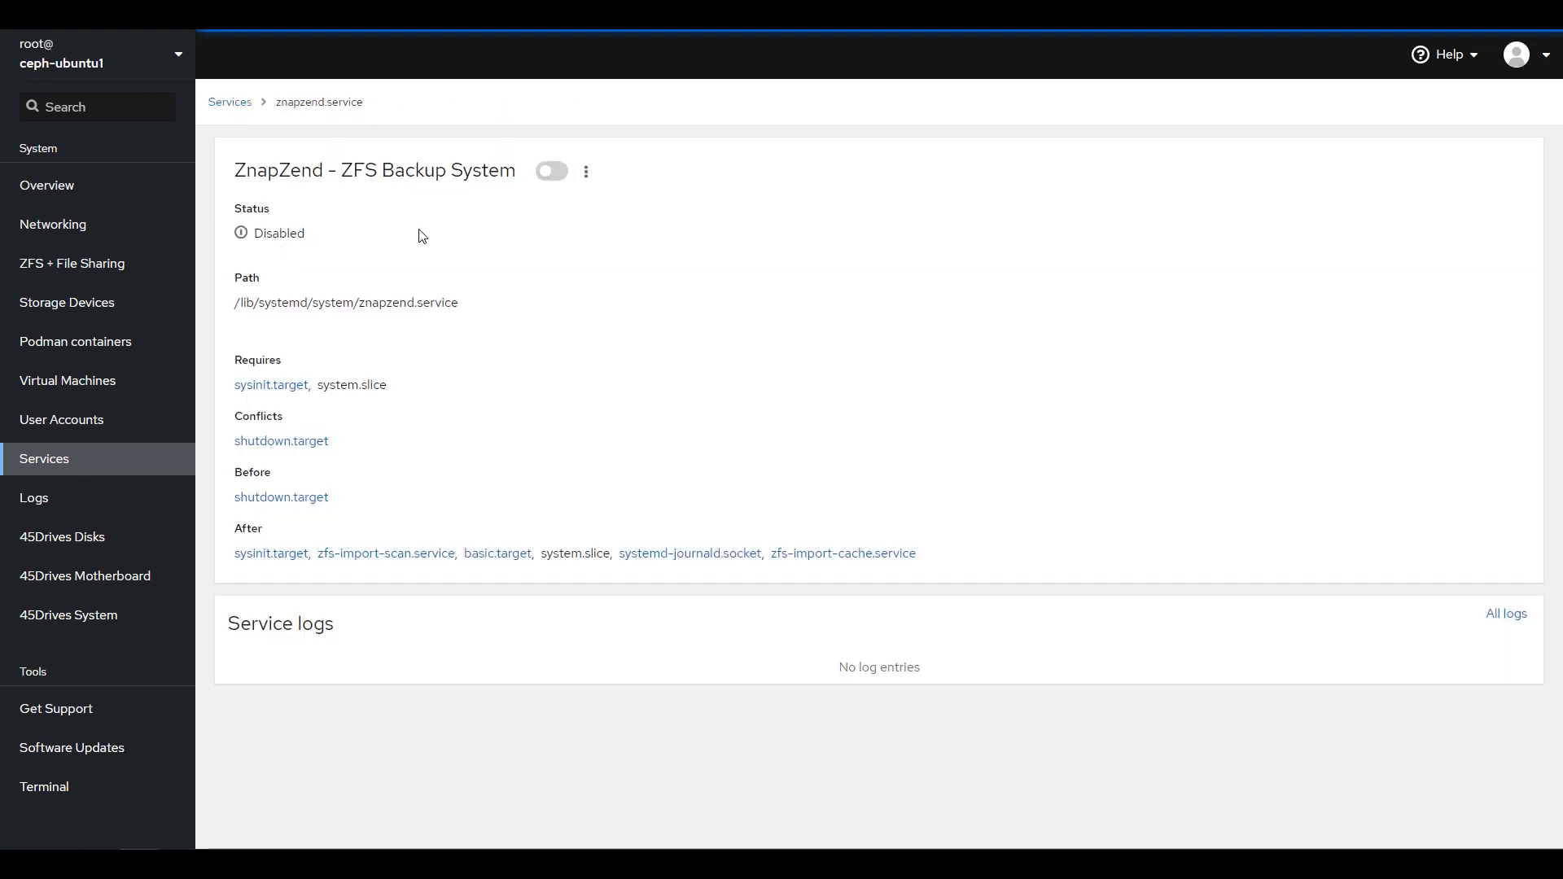
Step: Enable the znapzend service on ceph-ubuntu1 and review its status and service logs
{"action": "left_click", "coordinate": [587, 174]}
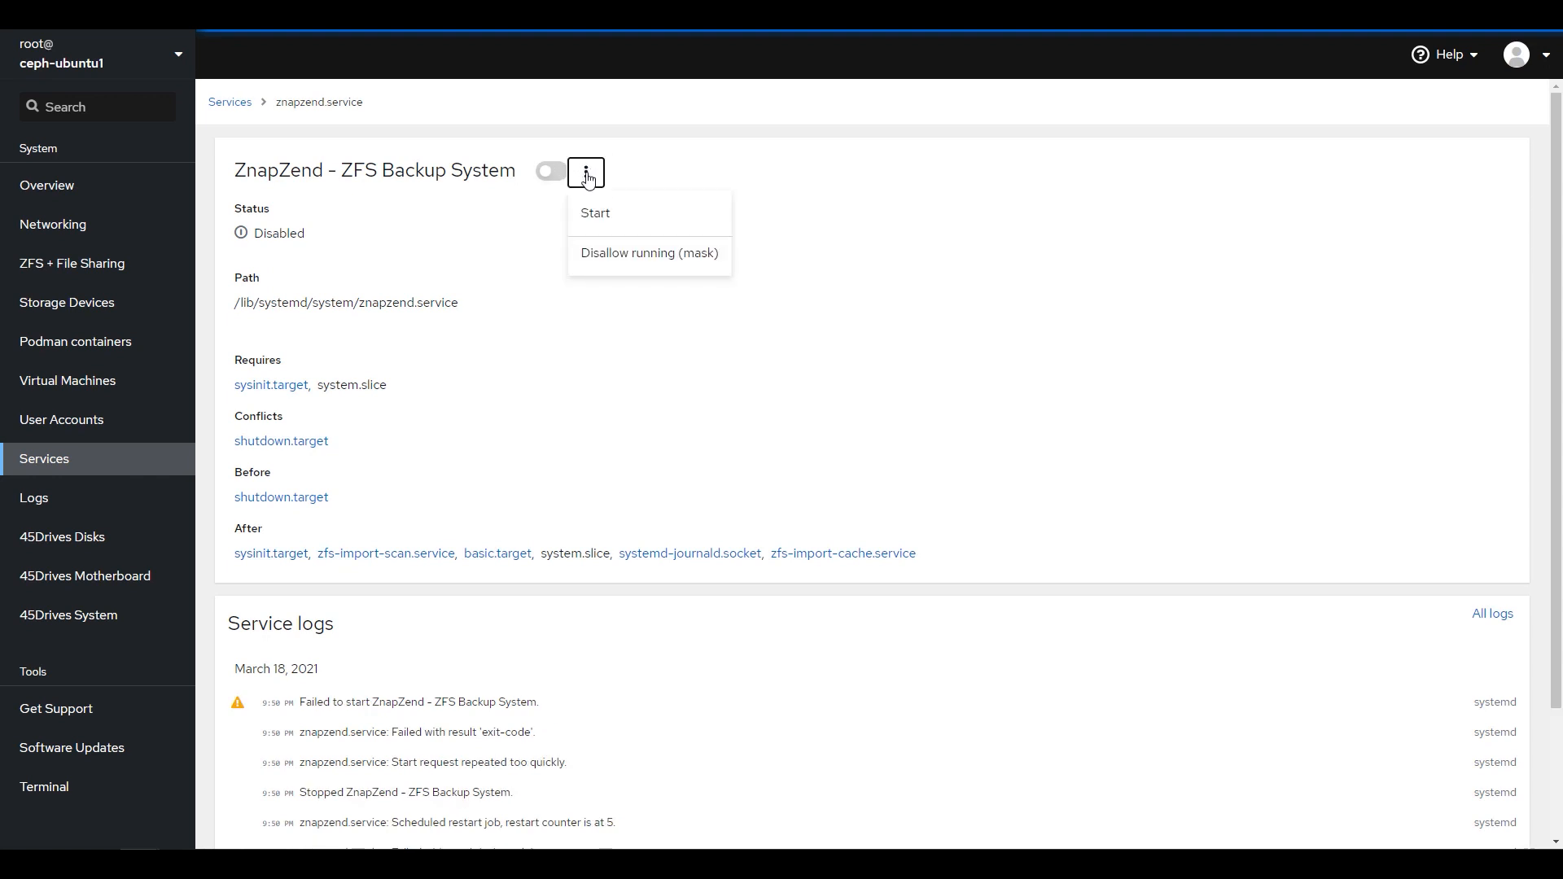
{"action": "left_click", "coordinate": [673, 170]}
{"action": "left_click", "coordinate": [554, 175]}
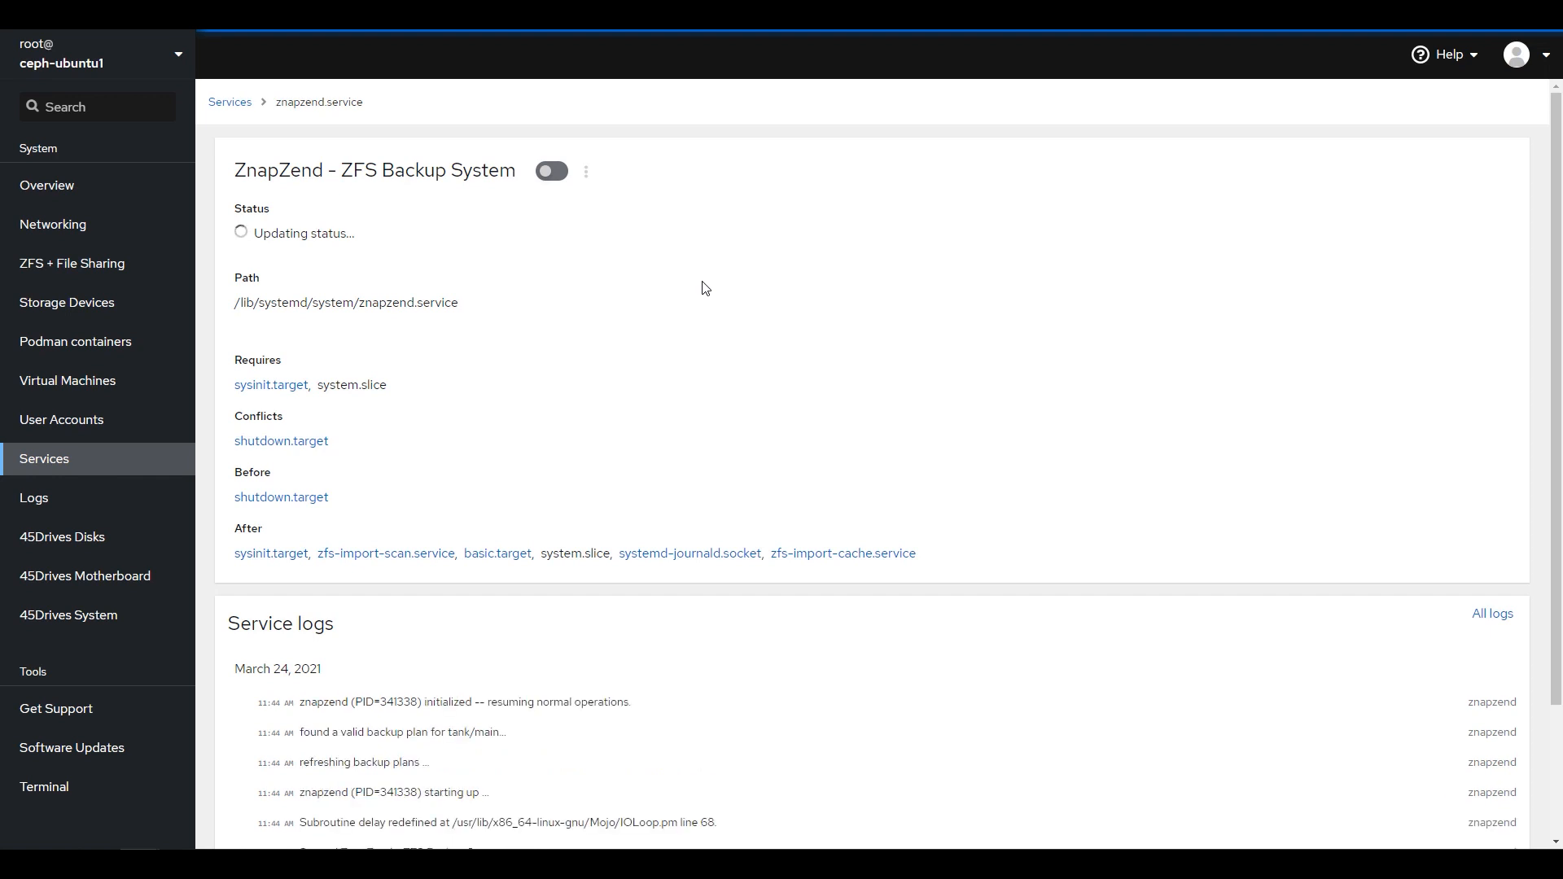
{"action": "scroll", "coordinate": [776, 678], "scroll_direction": "down", "scroll_amount": 3}
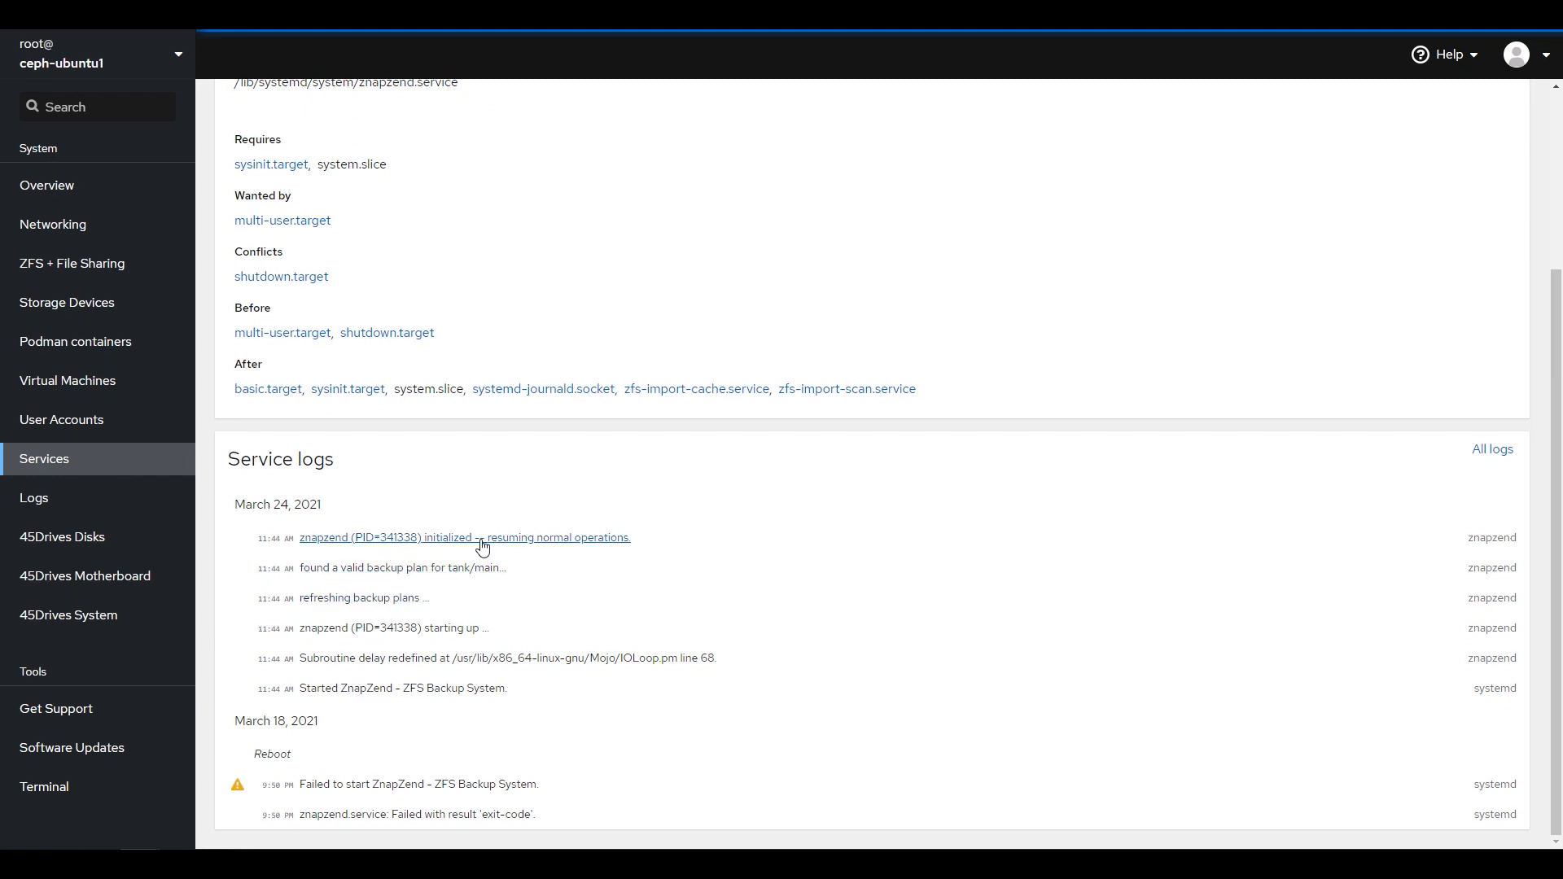
{"action": "scroll", "coordinate": [482, 547], "scroll_direction": "up", "scroll_amount": 3}
{"action": "mouse_move", "coordinate": [456, 848]}
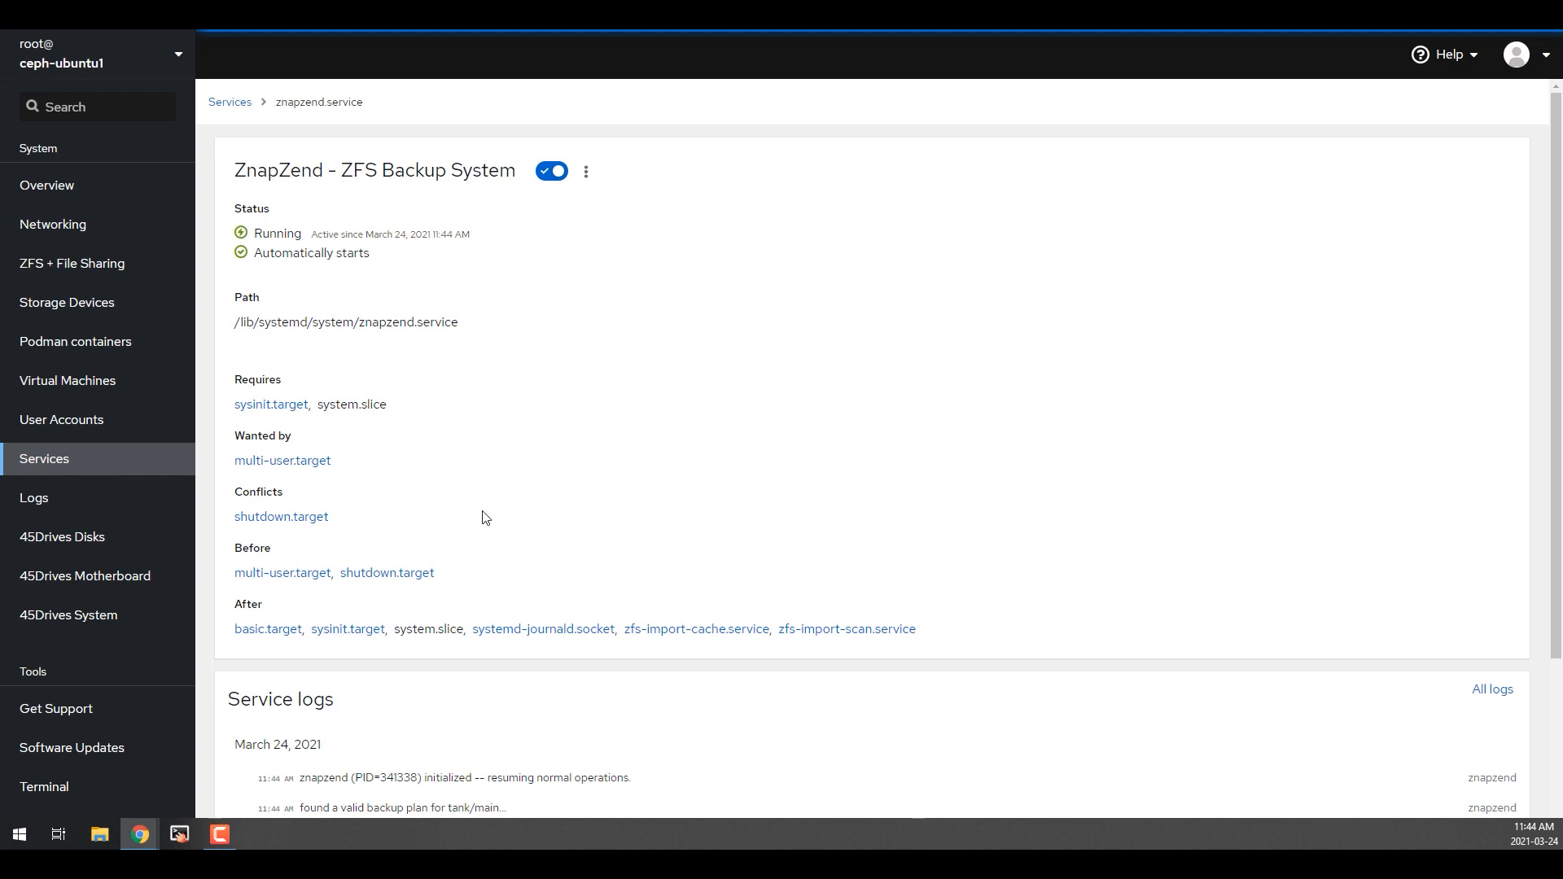
Step: Look at the tank pool's file systems, and return to the znapzend service to examine its logs
{"action": "left_click", "coordinate": [120, 262]}
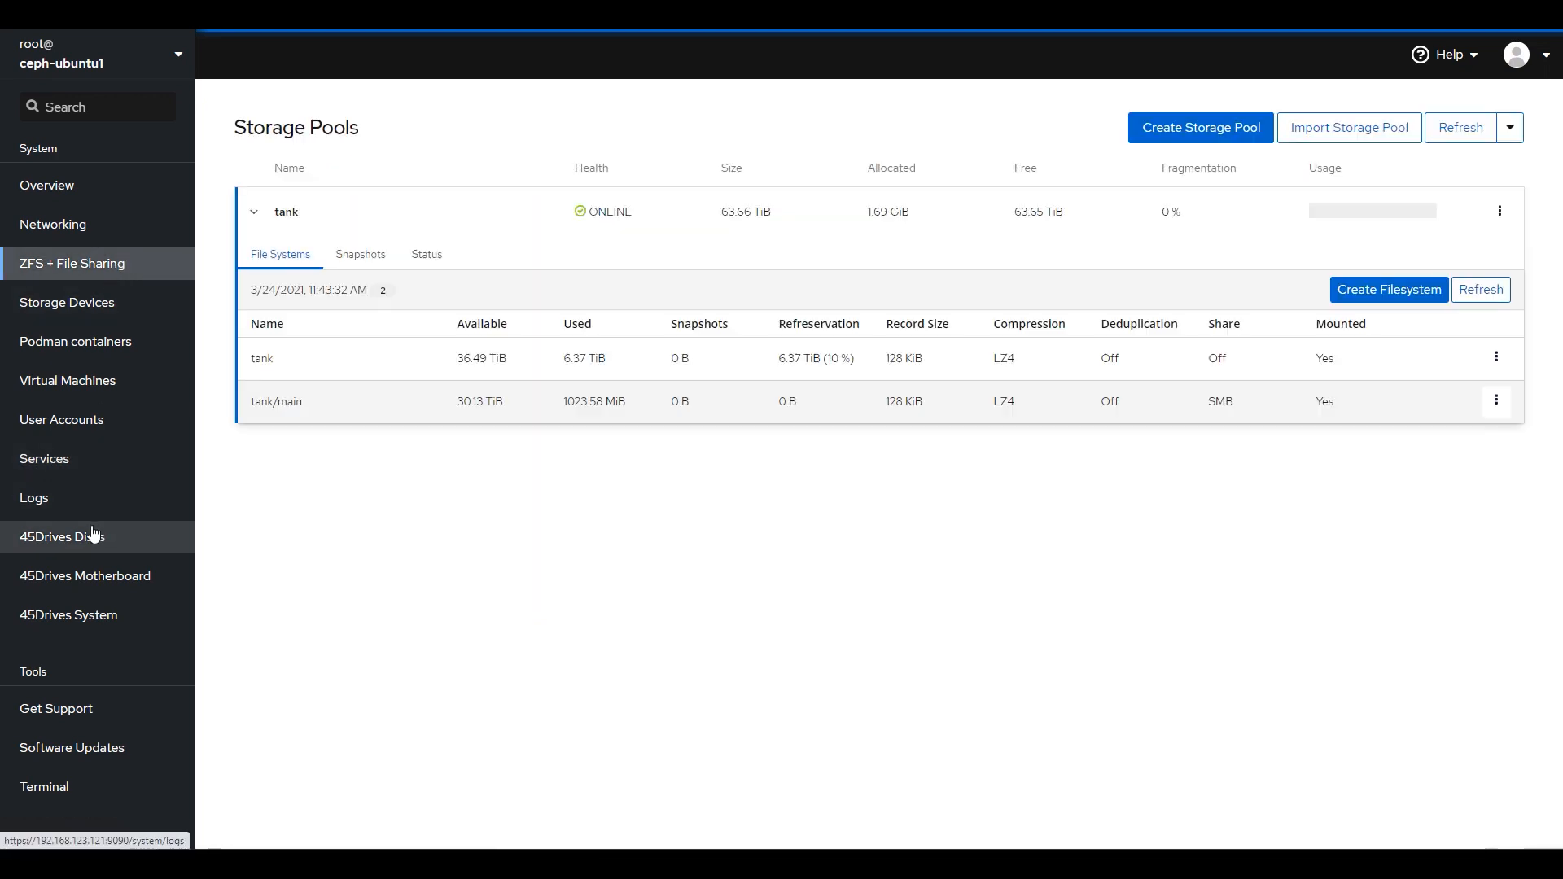
{"action": "left_click", "coordinate": [23, 466]}
{"action": "scroll", "coordinate": [504, 651], "scroll_direction": "down", "scroll_amount": 3}
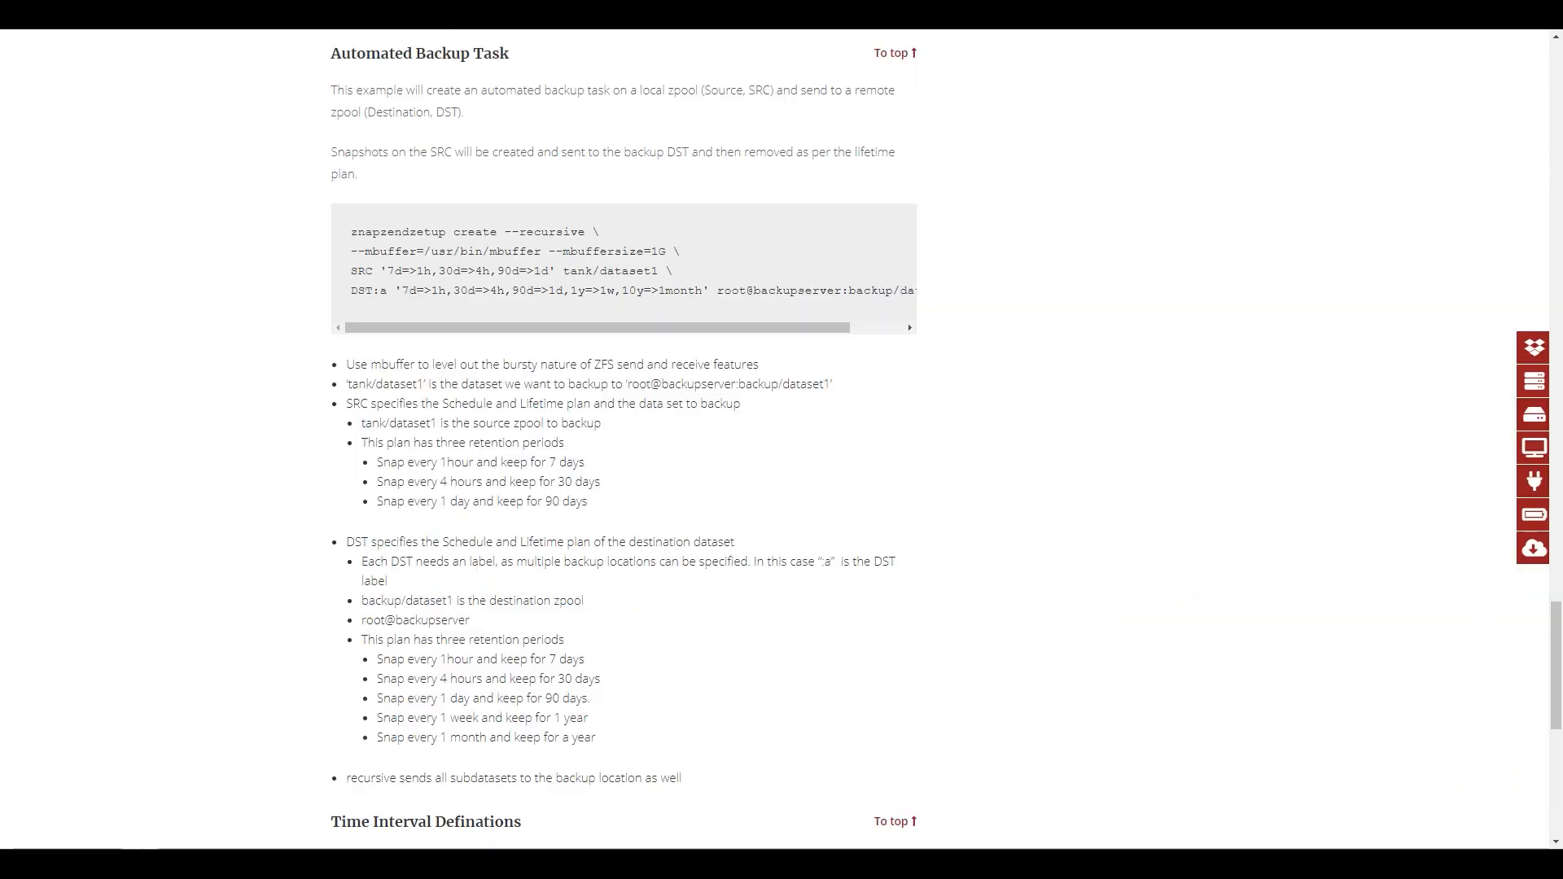
Step: Find the Ubuntu 20.04 installation section in the znapzend guide and read the zfs-auto-snapshot removal instructions
{"action": "scroll", "coordinate": [1196, 464], "scroll_direction": "up", "scroll_amount": 15}
{"action": "scroll", "coordinate": [782, 499], "scroll_direction": "up", "scroll_amount": 11}
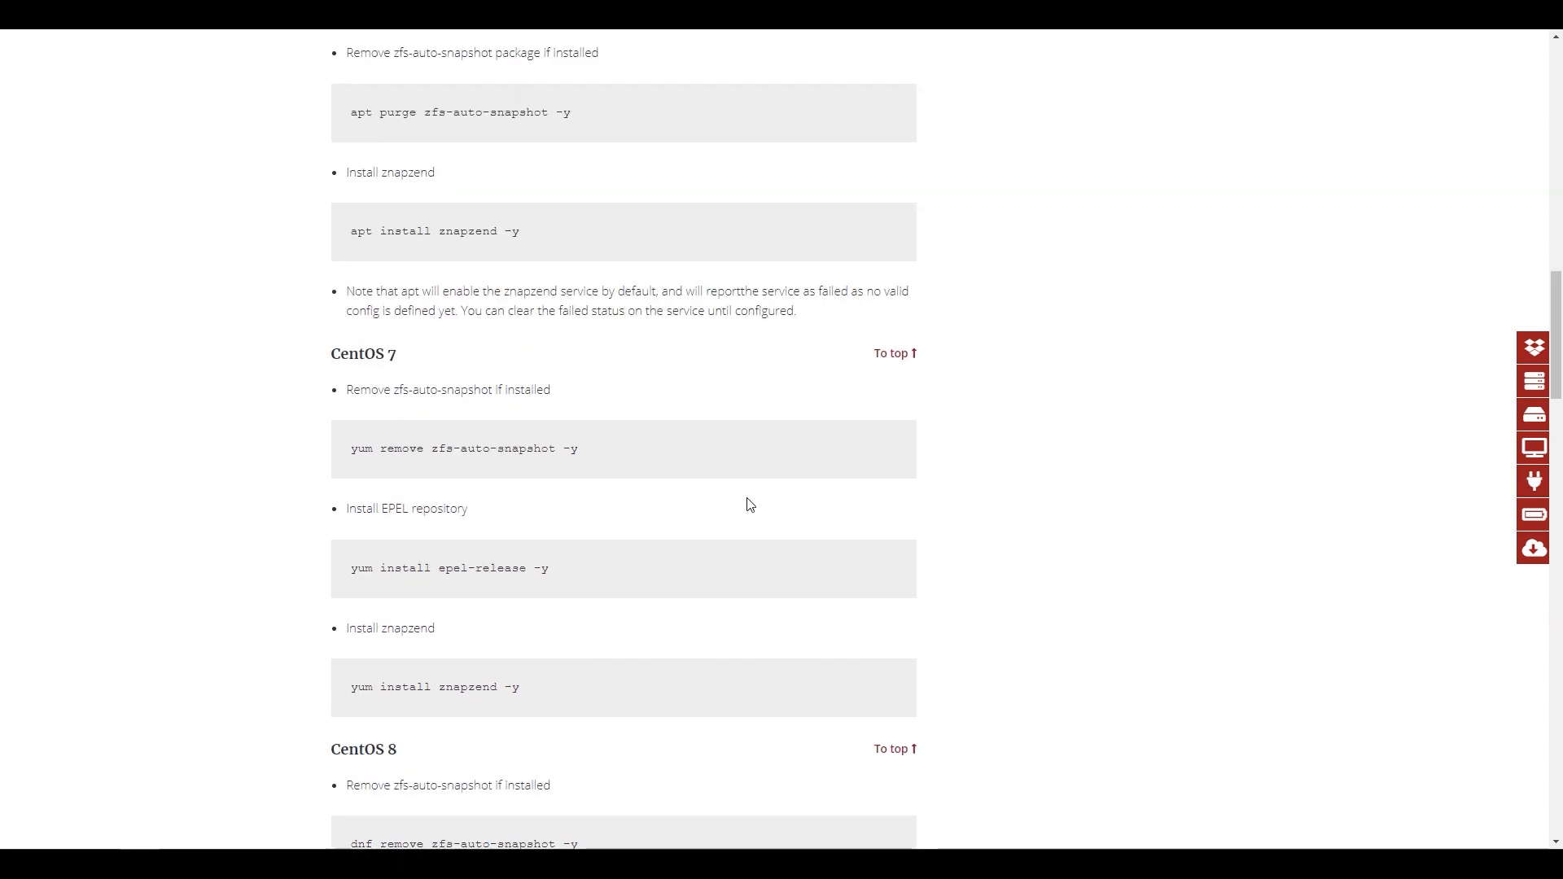
{"action": "scroll", "coordinate": [765, 489], "scroll_direction": "down", "scroll_amount": 3}
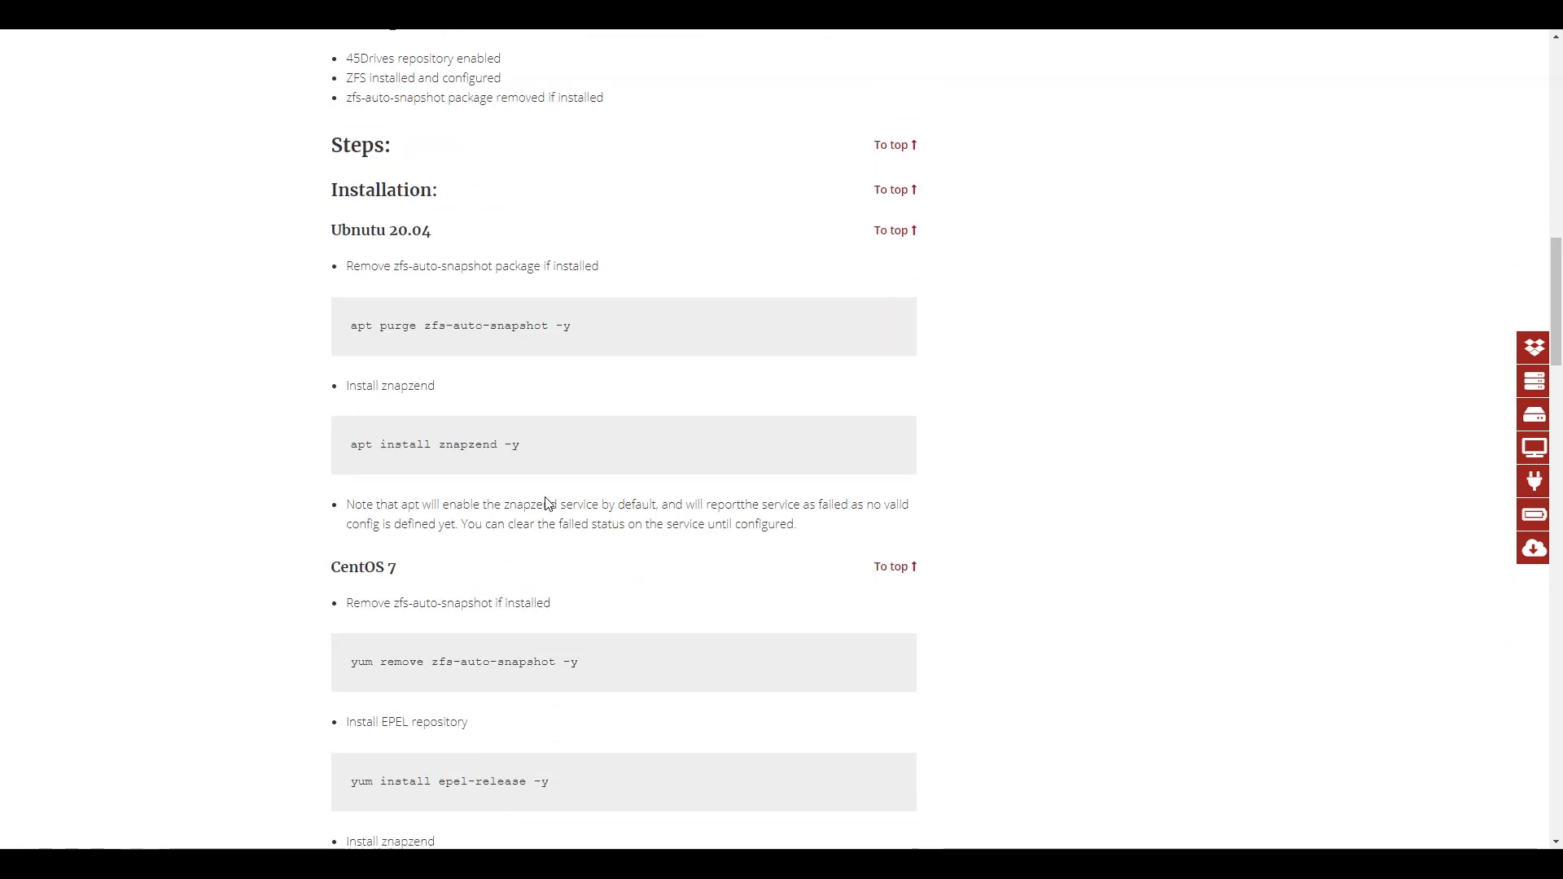
{"action": "left_click_drag", "start_coordinate": [576, 275], "coordinate": [333, 280]}
{"action": "left_click", "coordinate": [579, 275]}
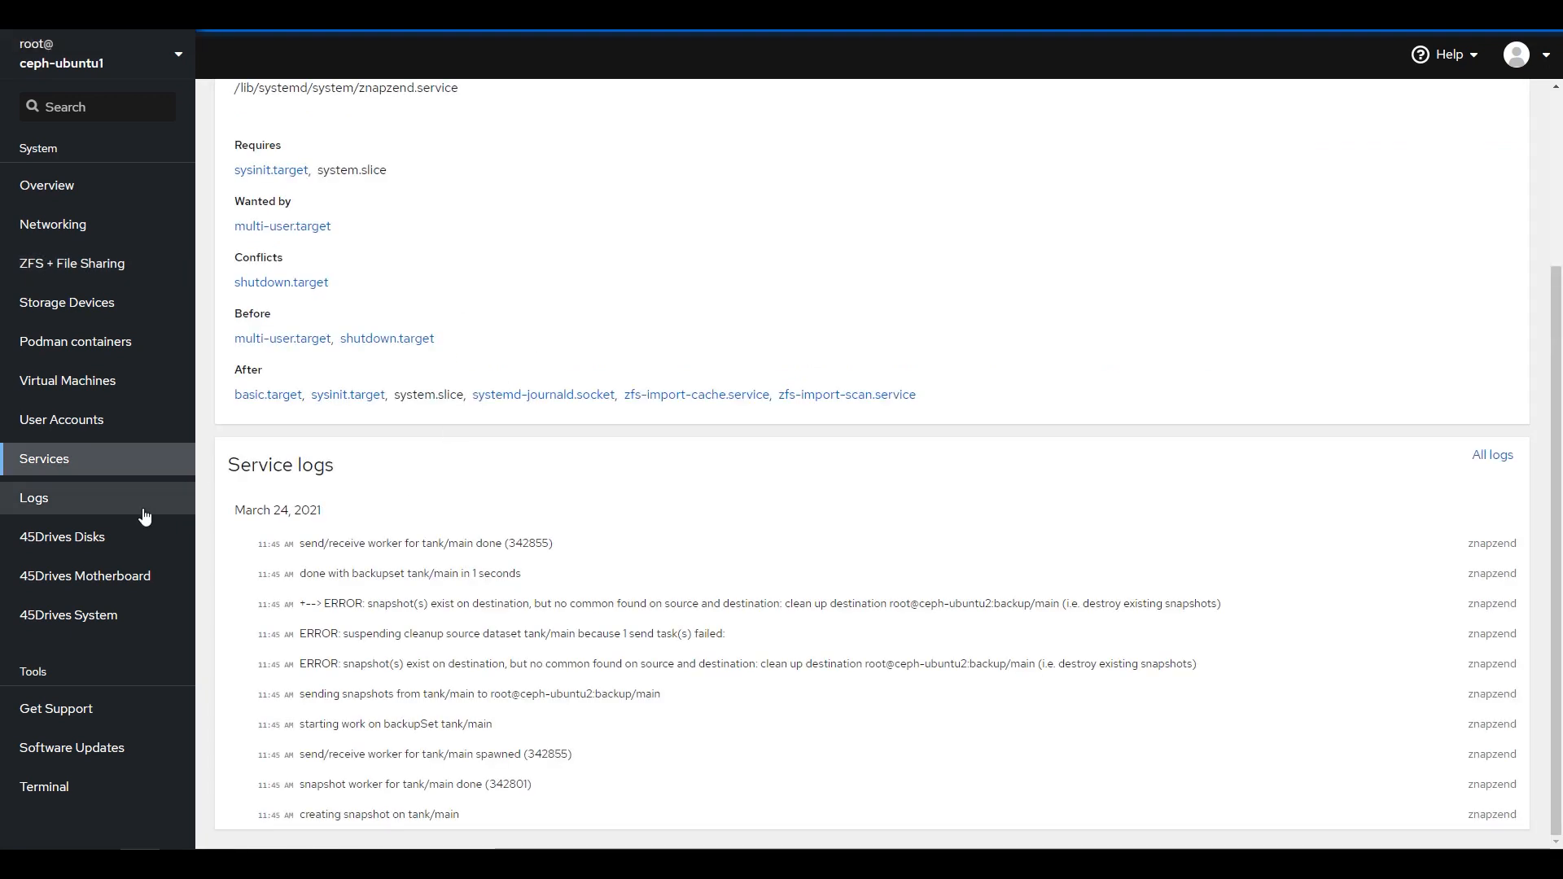
Step: Disable the znapzend service on ceph-ubuntu1 and review its service logs
{"action": "scroll", "coordinate": [472, 244], "scroll_direction": "up", "scroll_amount": 3}
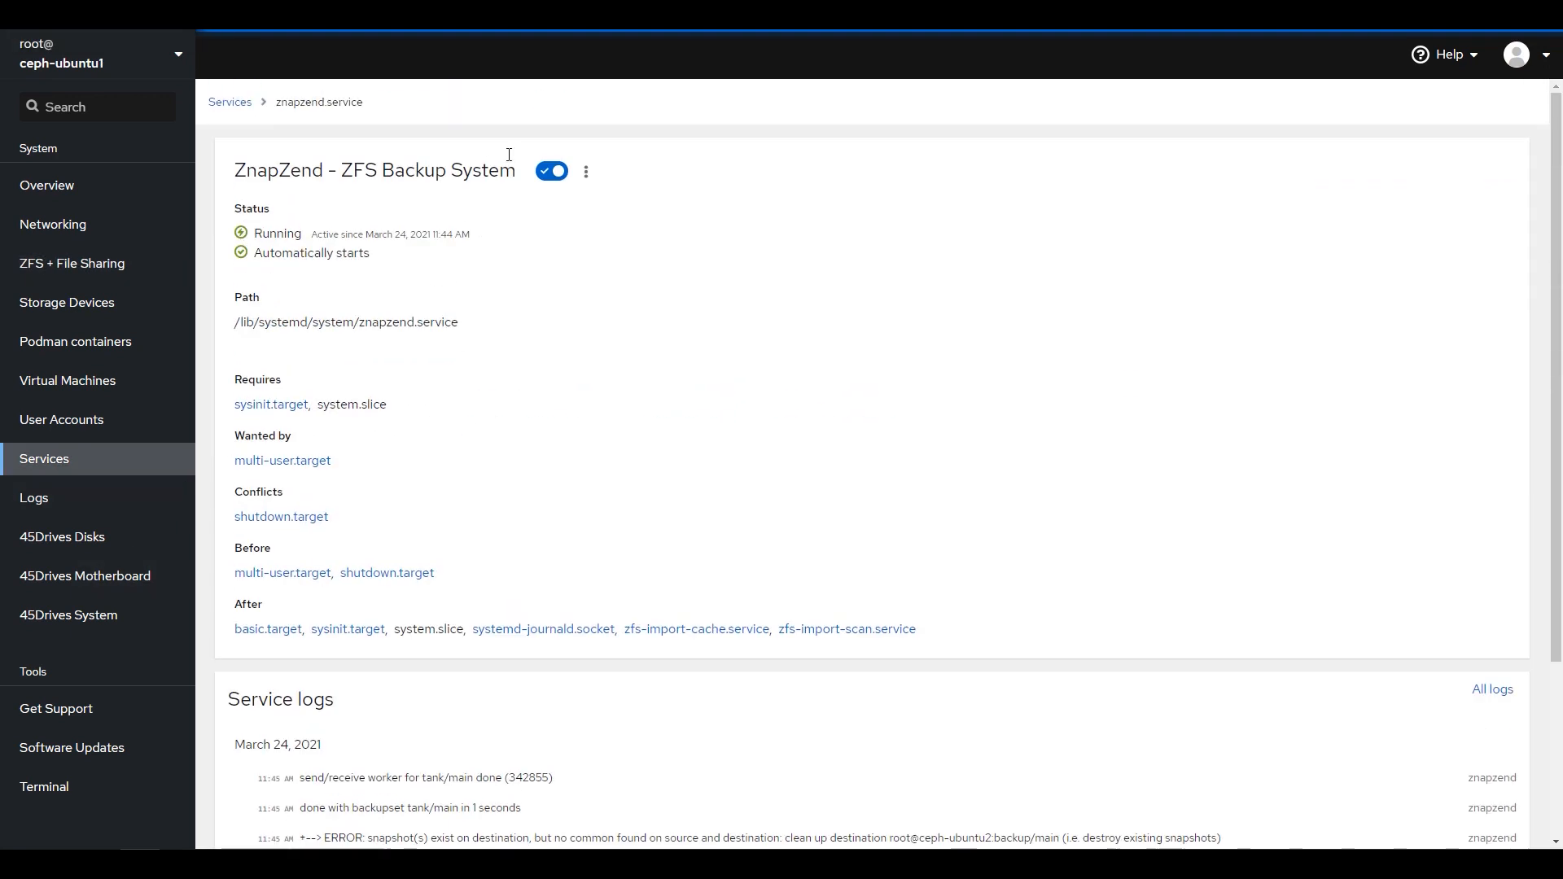
{"action": "left_click", "coordinate": [552, 181]}
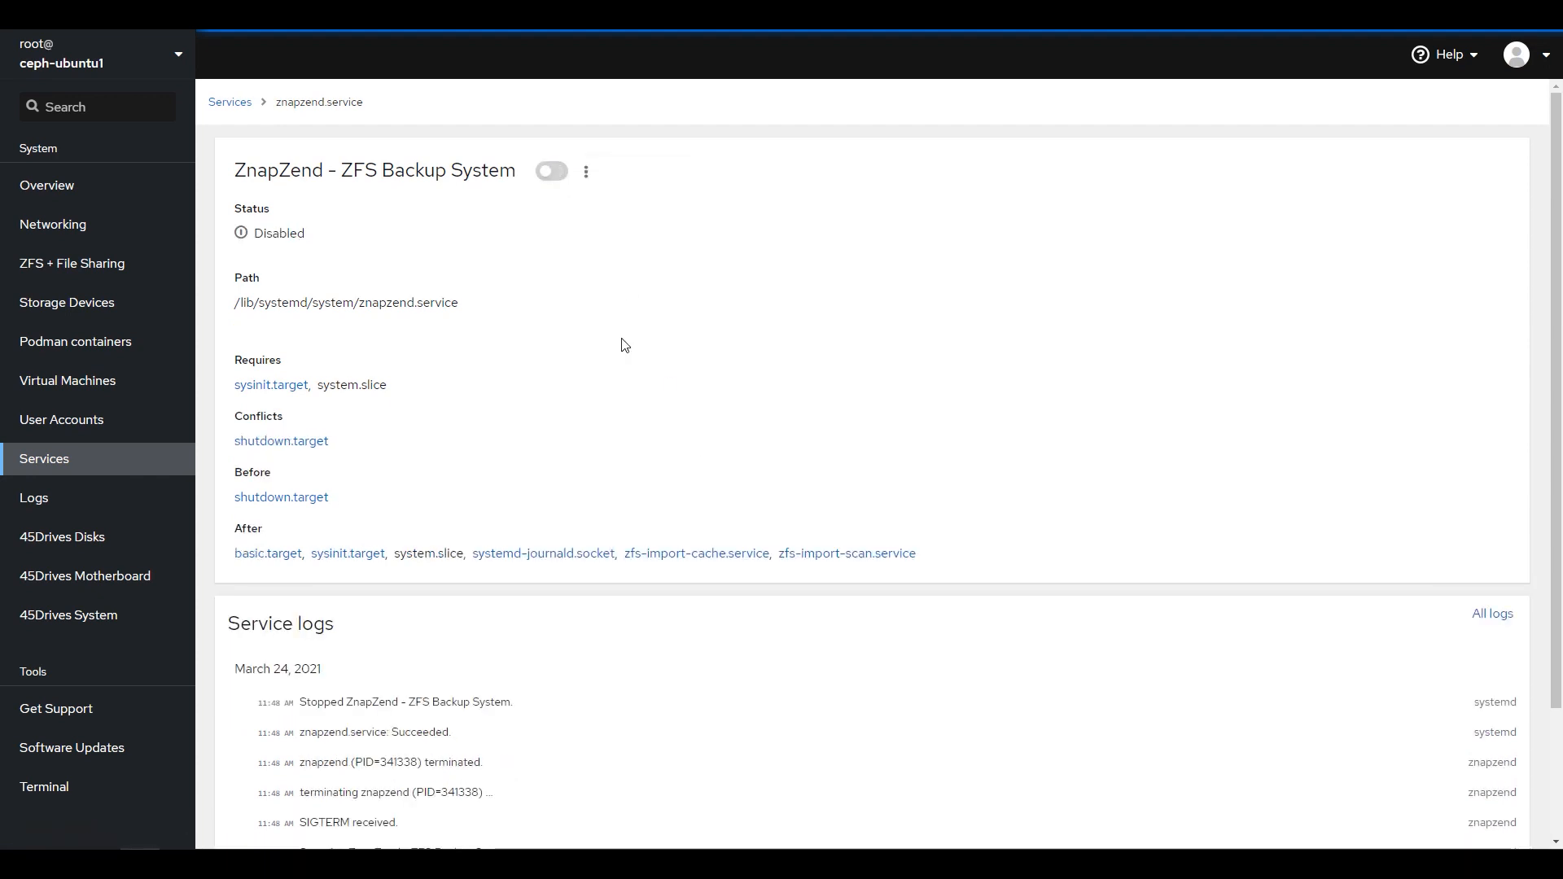
{"action": "scroll", "coordinate": [624, 345], "scroll_direction": "down", "scroll_amount": 3}
{"action": "scroll", "coordinate": [408, 321], "scroll_direction": "up", "scroll_amount": 3}
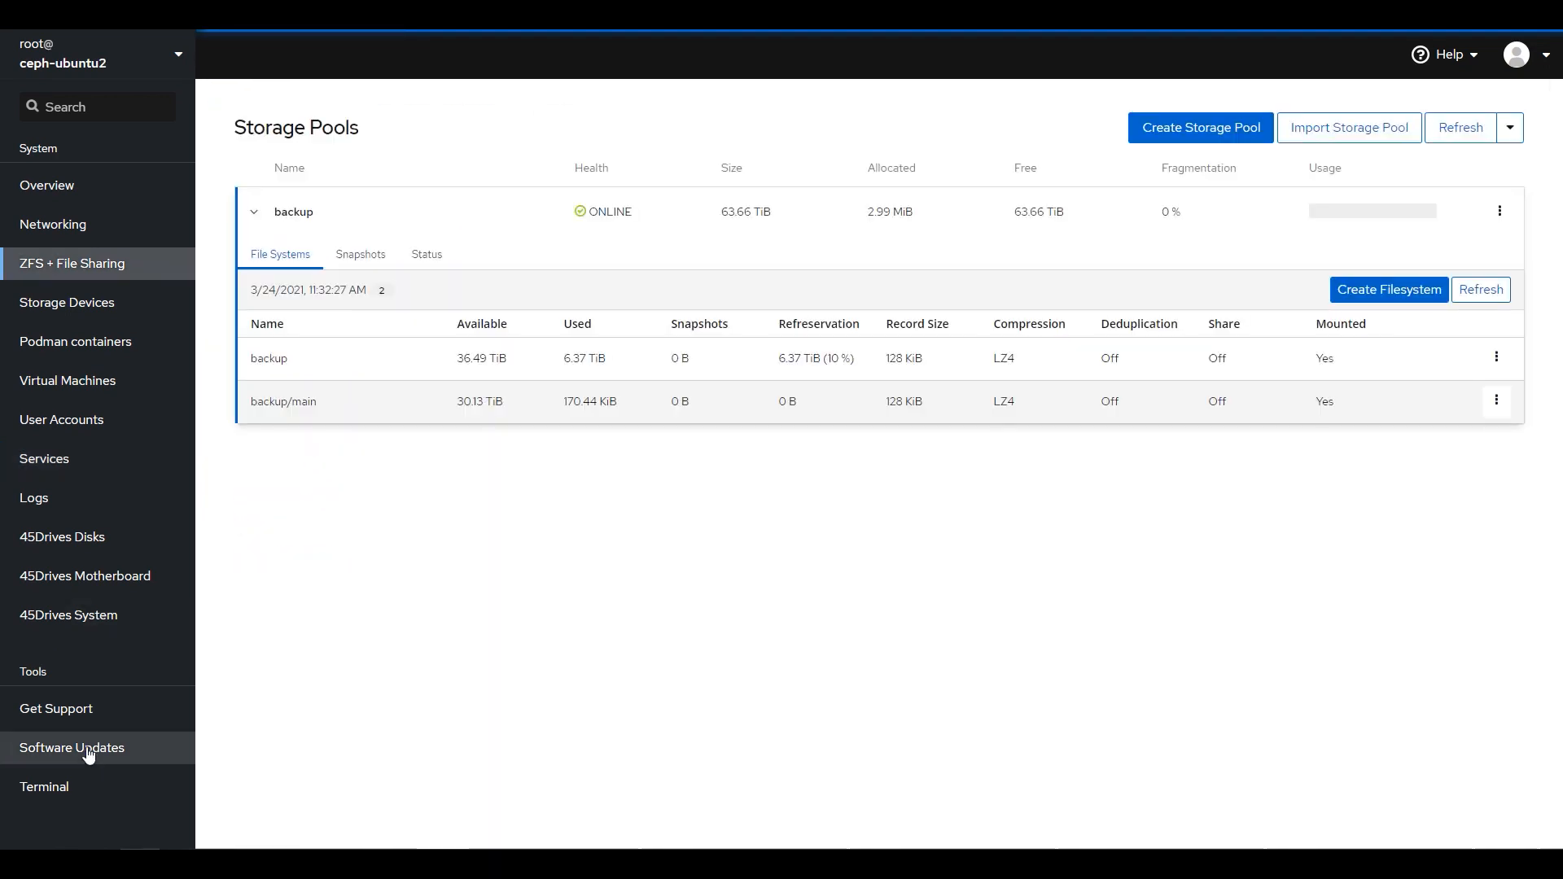
Step: Open the ceph-ubuntu2 terminal and try to list matching packages with "zpt list --installed | grep auto"
{"action": "left_click", "coordinate": [70, 786]}
{"action": "type", "text": "zpt list --insatlled"}
{"action": "key", "text": "BackSpace"}
{"action": "key", "text": "BackSpace"}
{"action": "key", "text": "BackSpace"}
{"action": "key", "text": "BackSpace"}
{"action": "key", "text": "BackSpace"}
{"action": "type", "text": "talled | grep"}
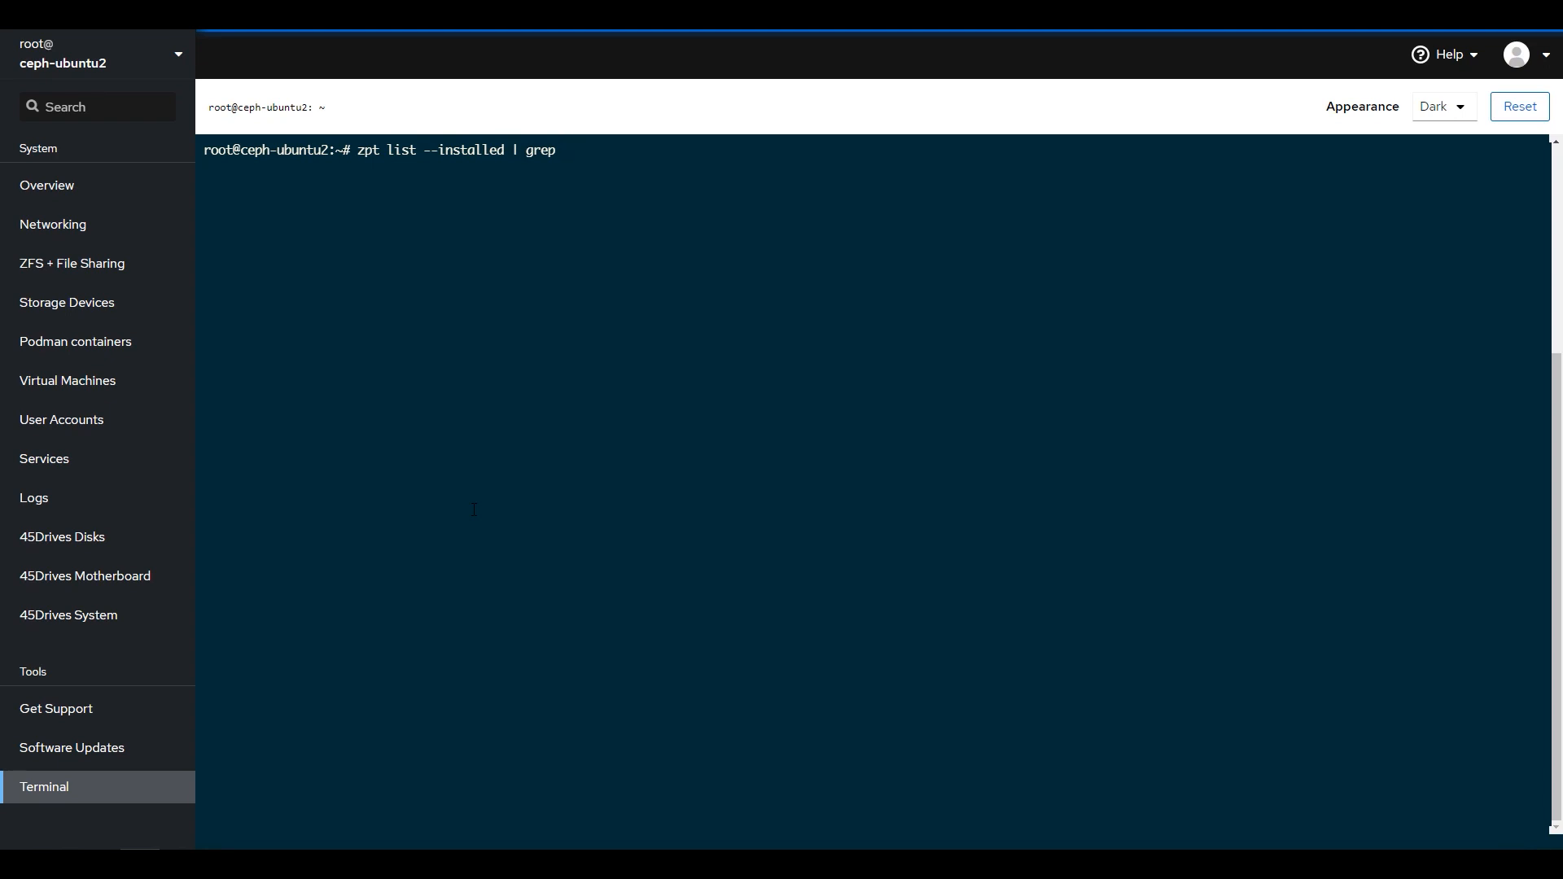
{"action": "type", "text": "auto"}
{"action": "key", "text": "Return"}
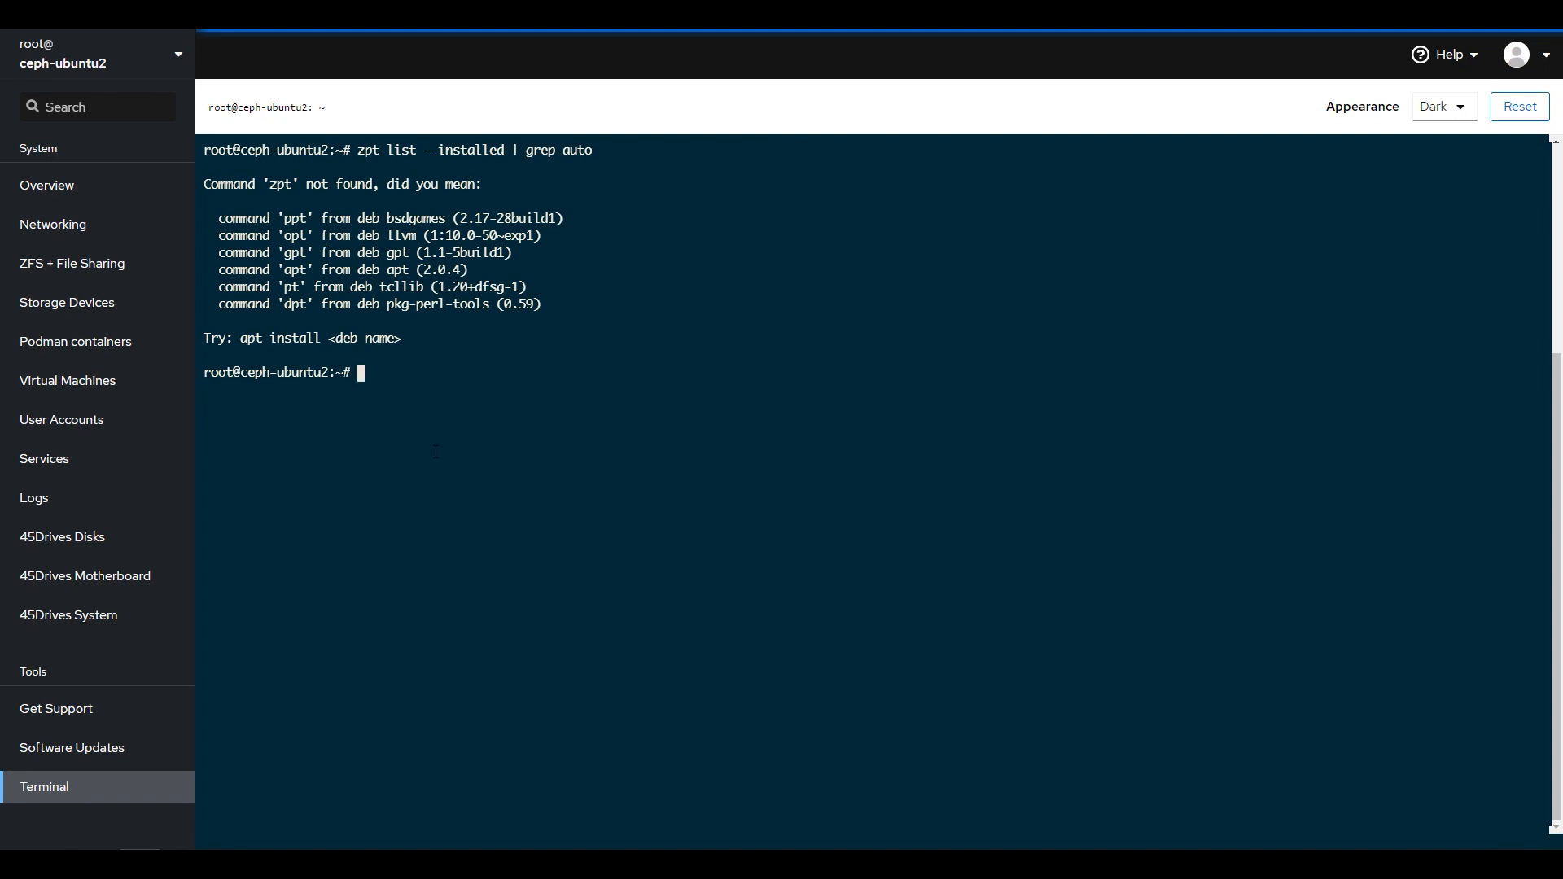
Step: Rerun the installed package listing with apt instead of zpt, and narrow its grep filter to auto-snap
{"action": "key", "text": "Up"}
{"action": "key", "text": "Left"}
{"action": "key", "text": "Left"}
{"action": "key", "text": "Left"}
{"action": "key", "text": "Left"}
{"action": "key", "text": "Left"}
{"action": "key", "text": "Left"}
{"action": "key", "text": "Left"}
{"action": "key", "text": "Left"}
{"action": "key", "text": "Left"}
{"action": "key", "text": "Left"}
{"action": "key", "text": "Left"}
{"action": "key", "text": "Left"}
{"action": "key", "text": "Left"}
{"action": "key", "text": "Left"}
{"action": "key", "text": "Left"}
{"action": "key", "text": "Left"}
{"action": "key", "text": "Left"}
{"action": "key", "text": "Left"}
{"action": "key", "text": "Left"}
{"action": "key", "text": "Left"}
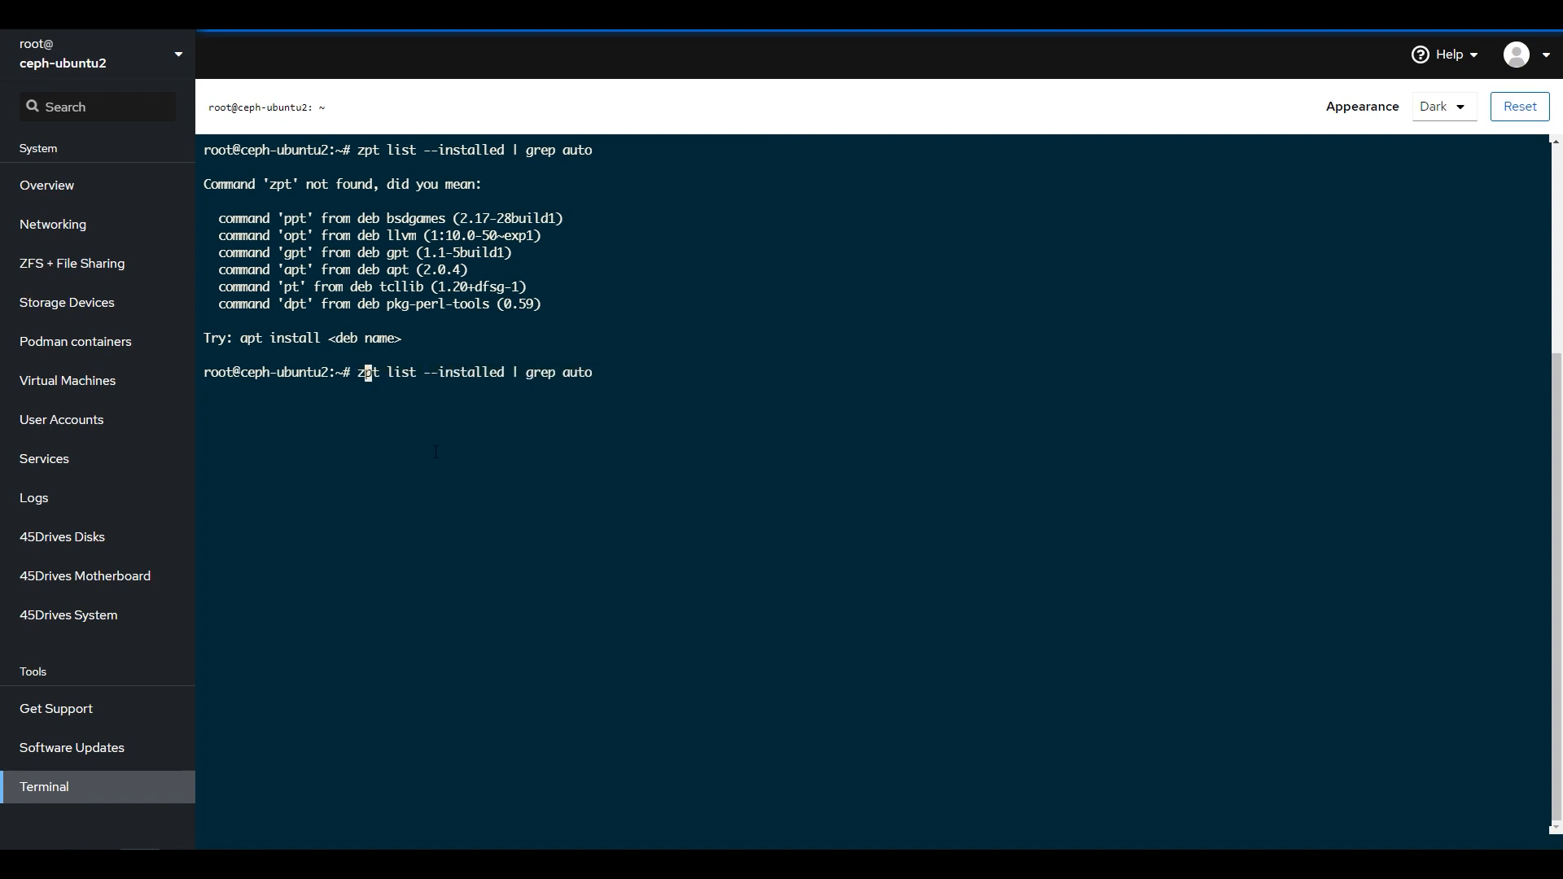
{"action": "key", "text": "BackSpace"}
{"action": "type", "text": "a"}
{"action": "key", "text": "Return"}
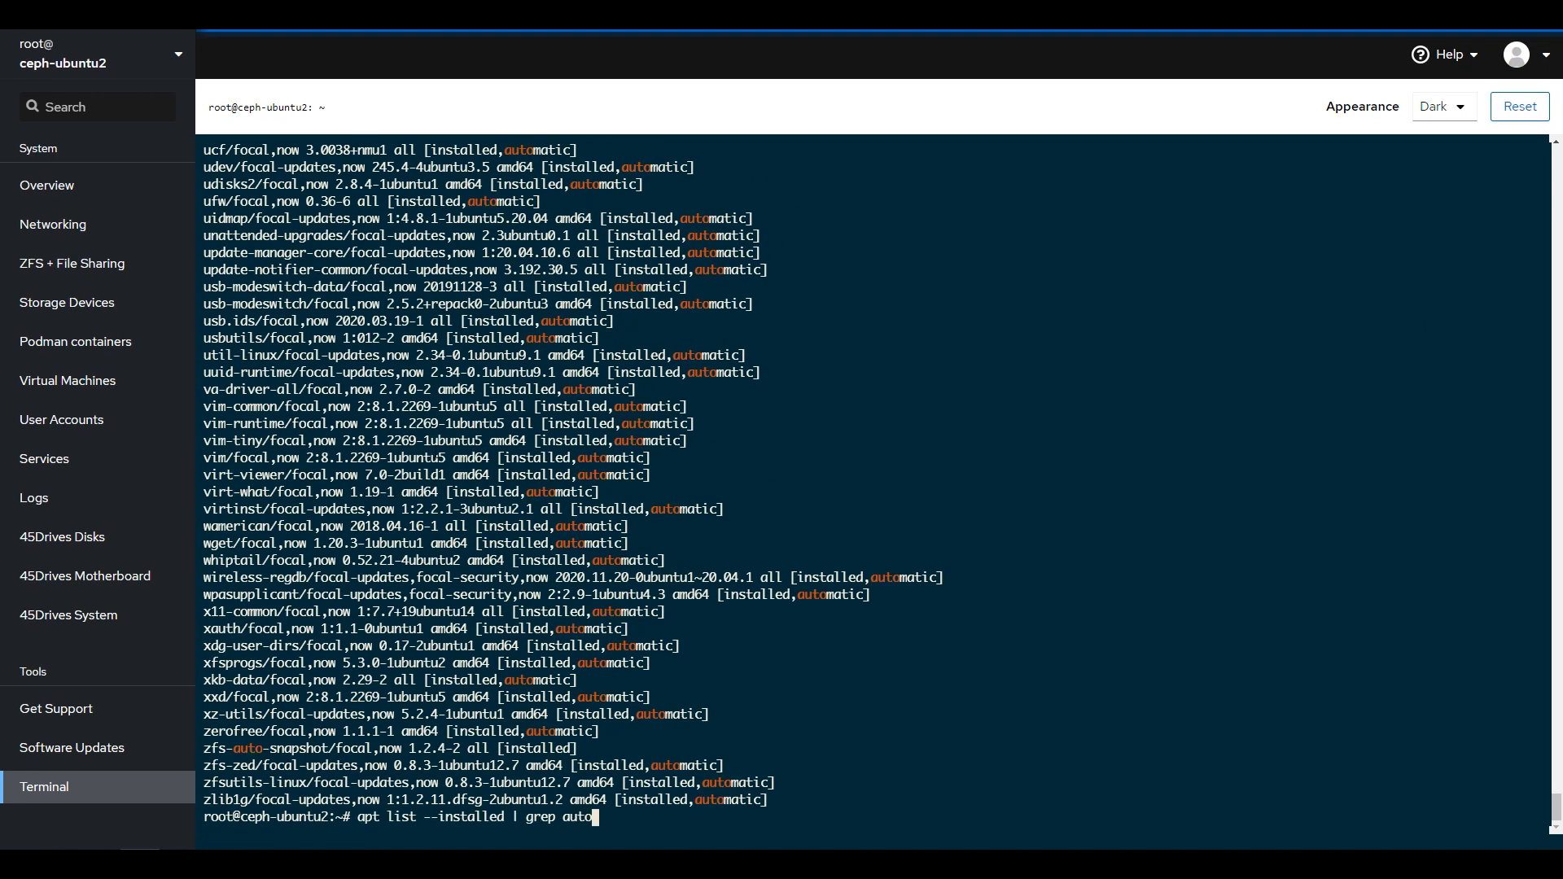
{"action": "type", "text": "snap"}
{"action": "key", "text": "Return"}
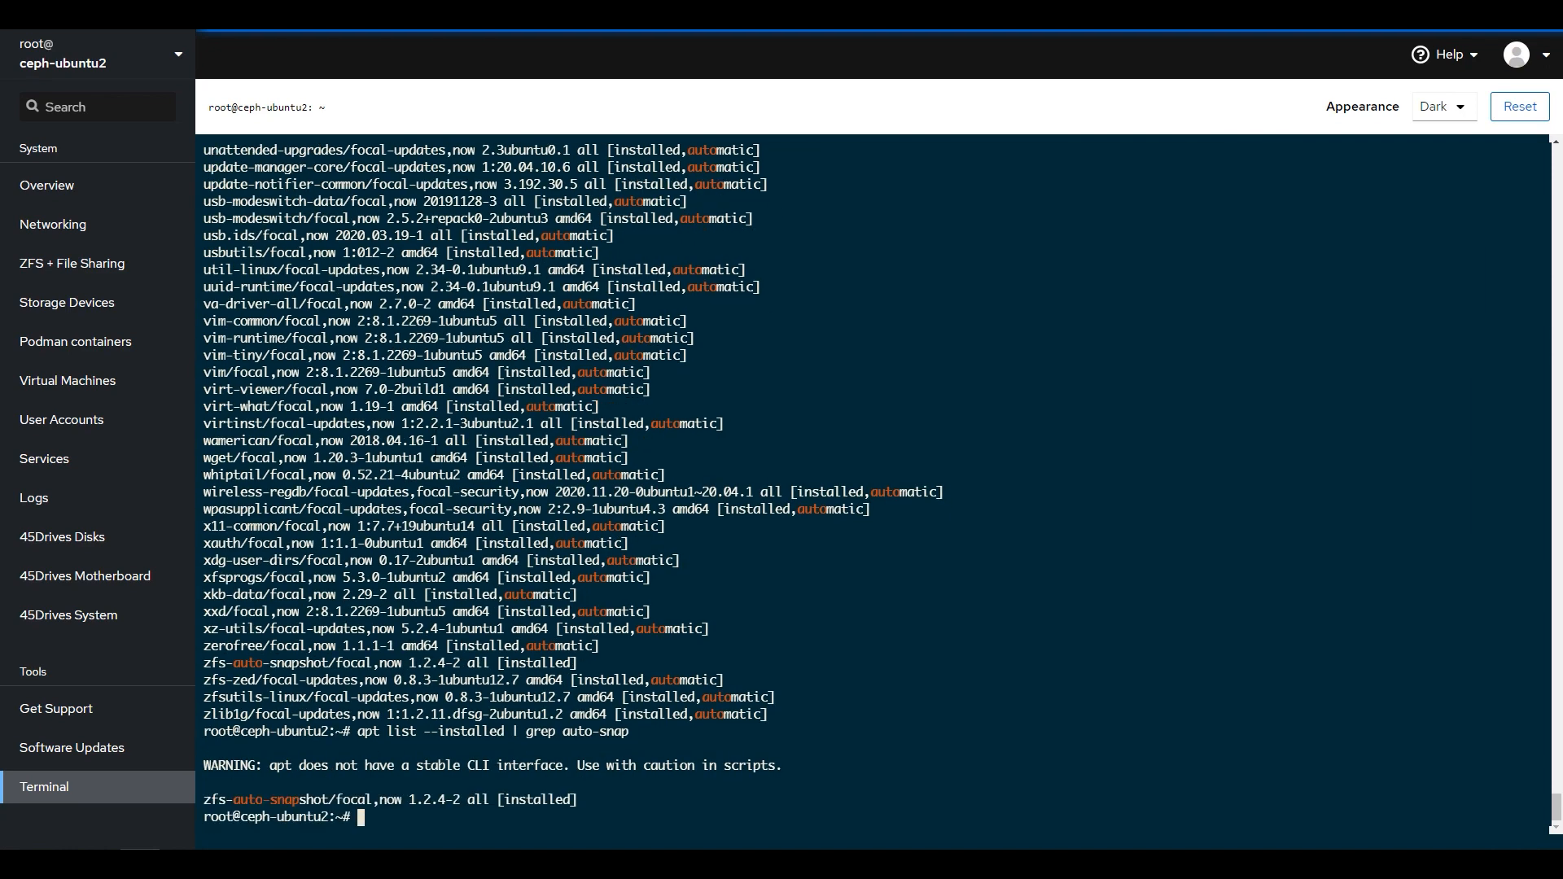
Step: Remove the snapshot package from ceph-ubuntu2 with "apt purge zfs-auto-snapshot", answering Y to continue
{"action": "type", "text": "apt purge zfs-auto-snapshot"}
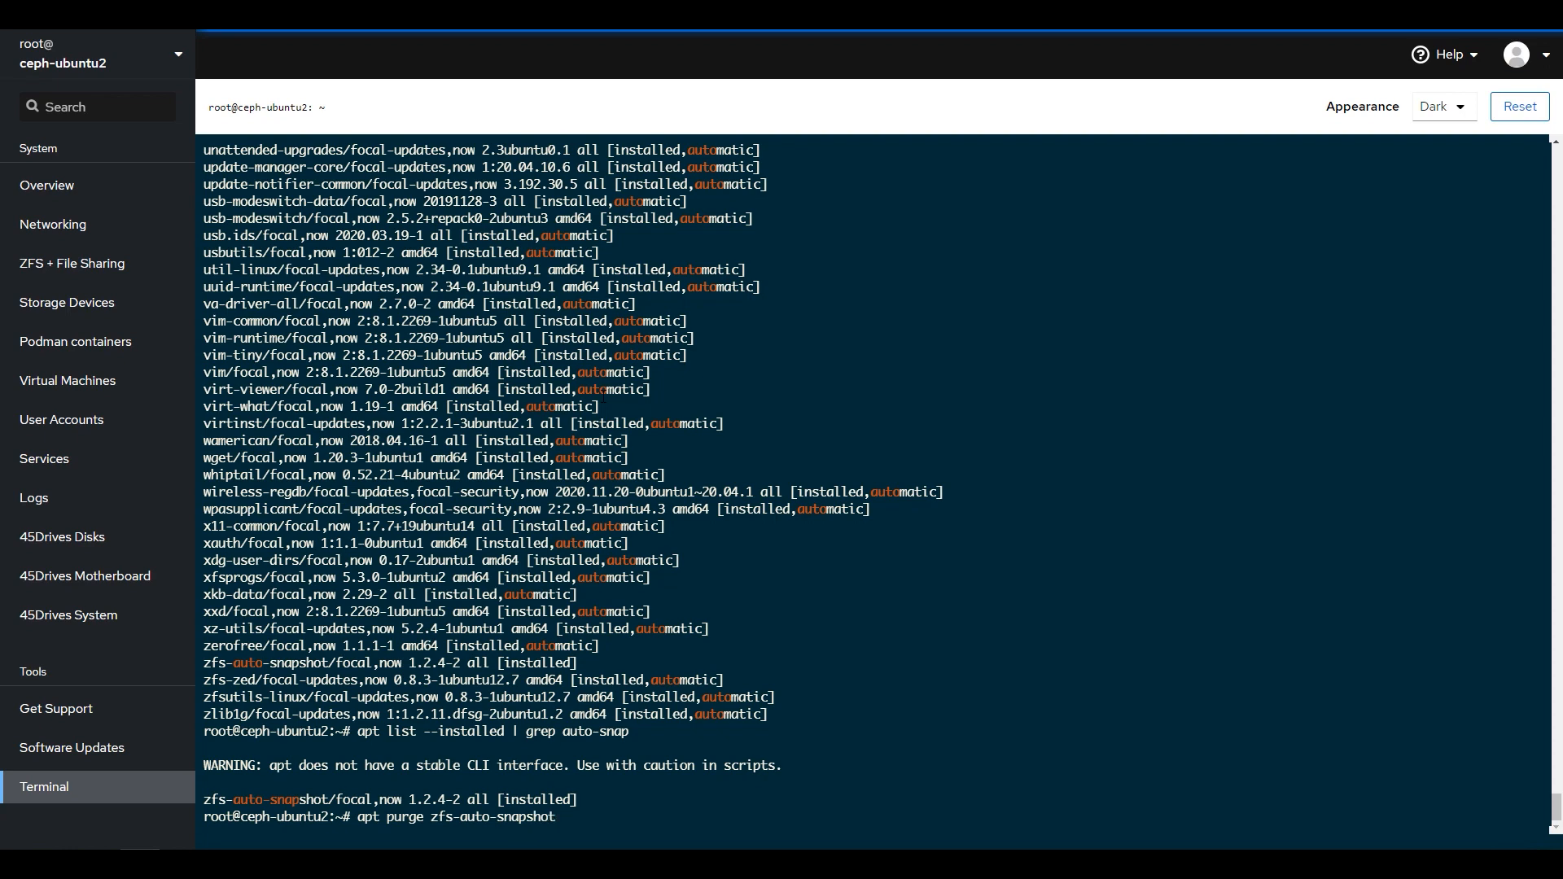
{"action": "key", "text": "Return"}
{"action": "type", "text": "Y"}
{"action": "key", "text": "Return"}
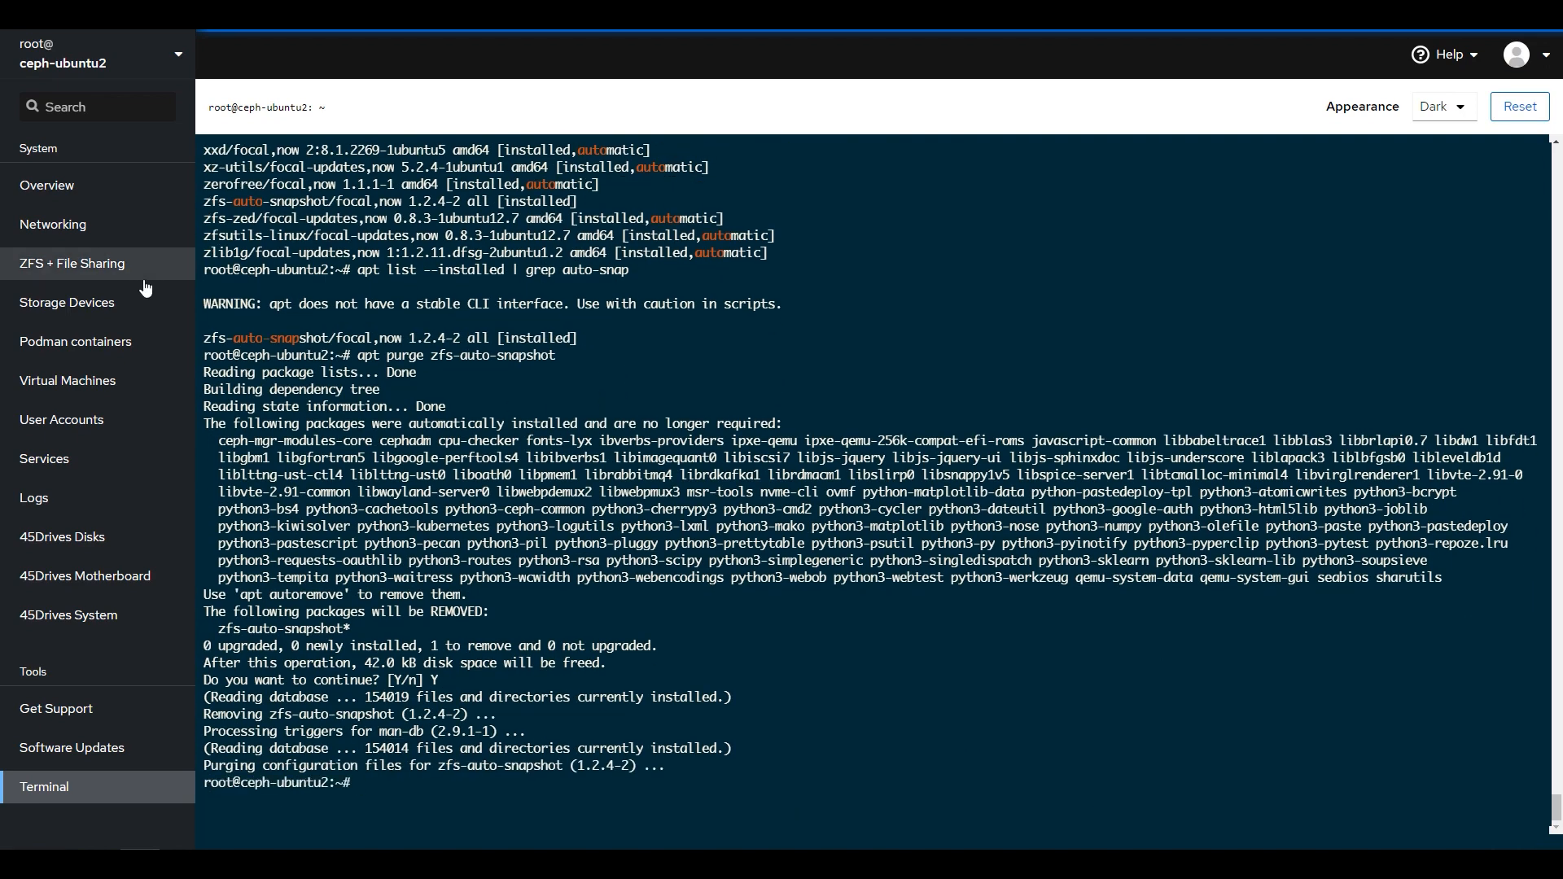
{"action": "left_click", "coordinate": [85, 263]}
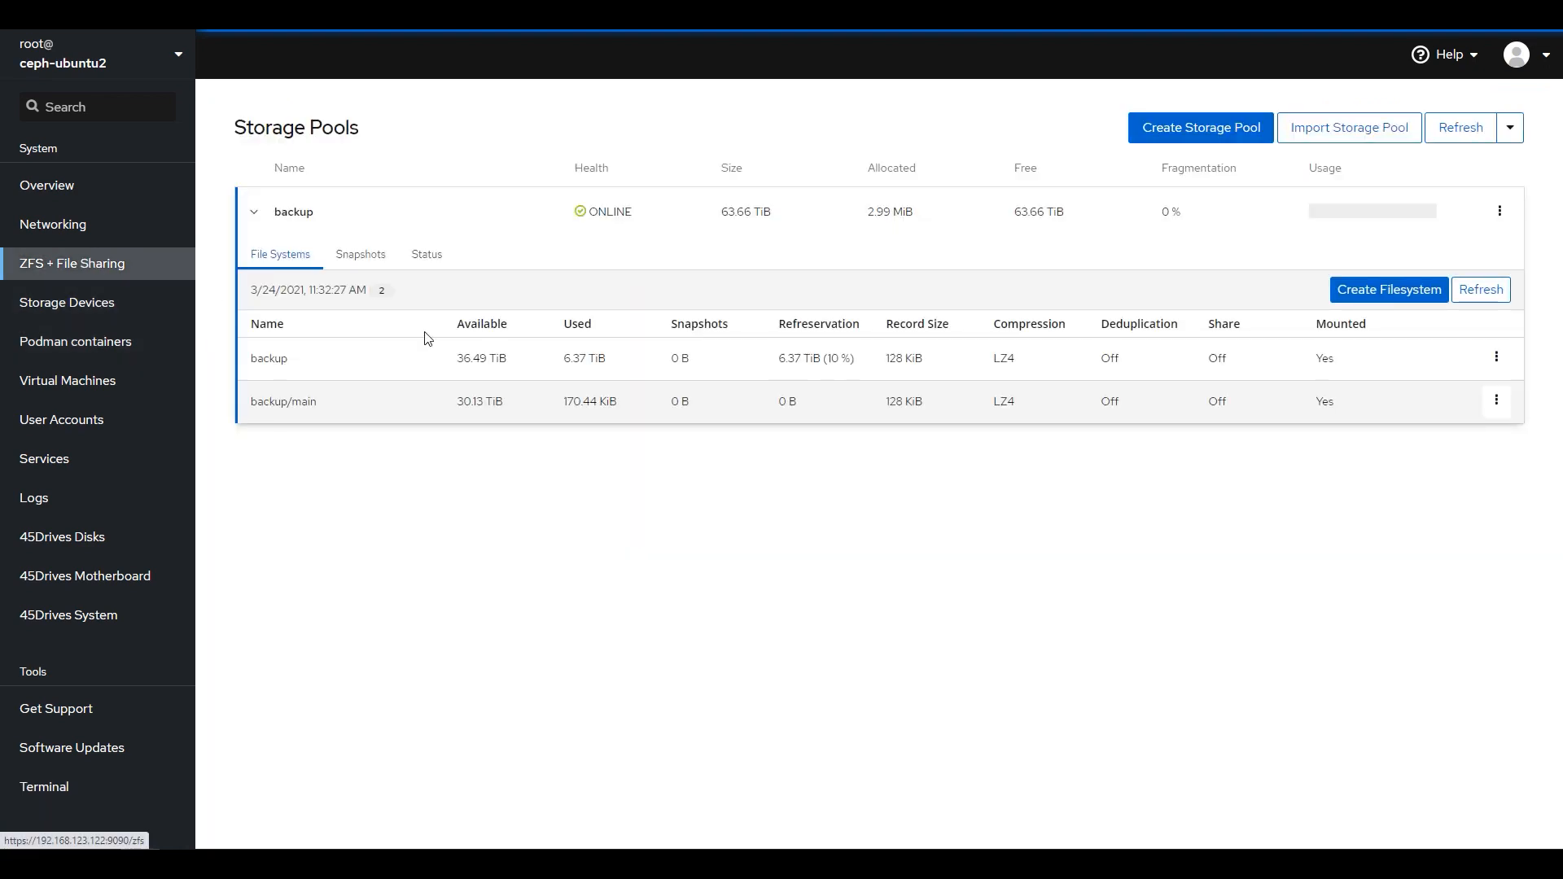
{"action": "left_click", "coordinate": [356, 274]}
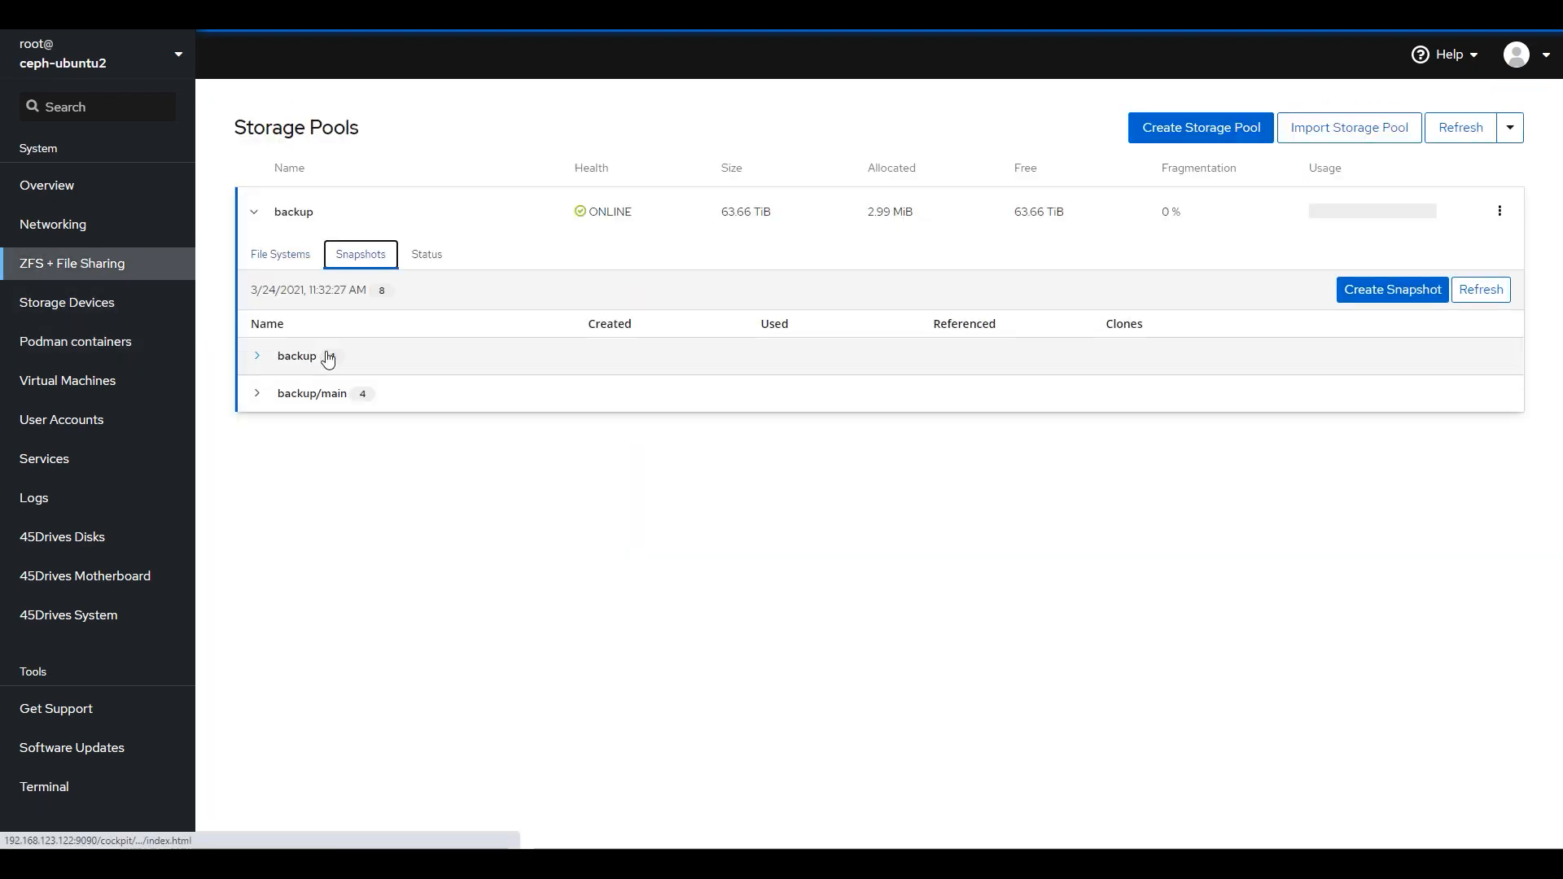
{"action": "left_click", "coordinate": [258, 359]}
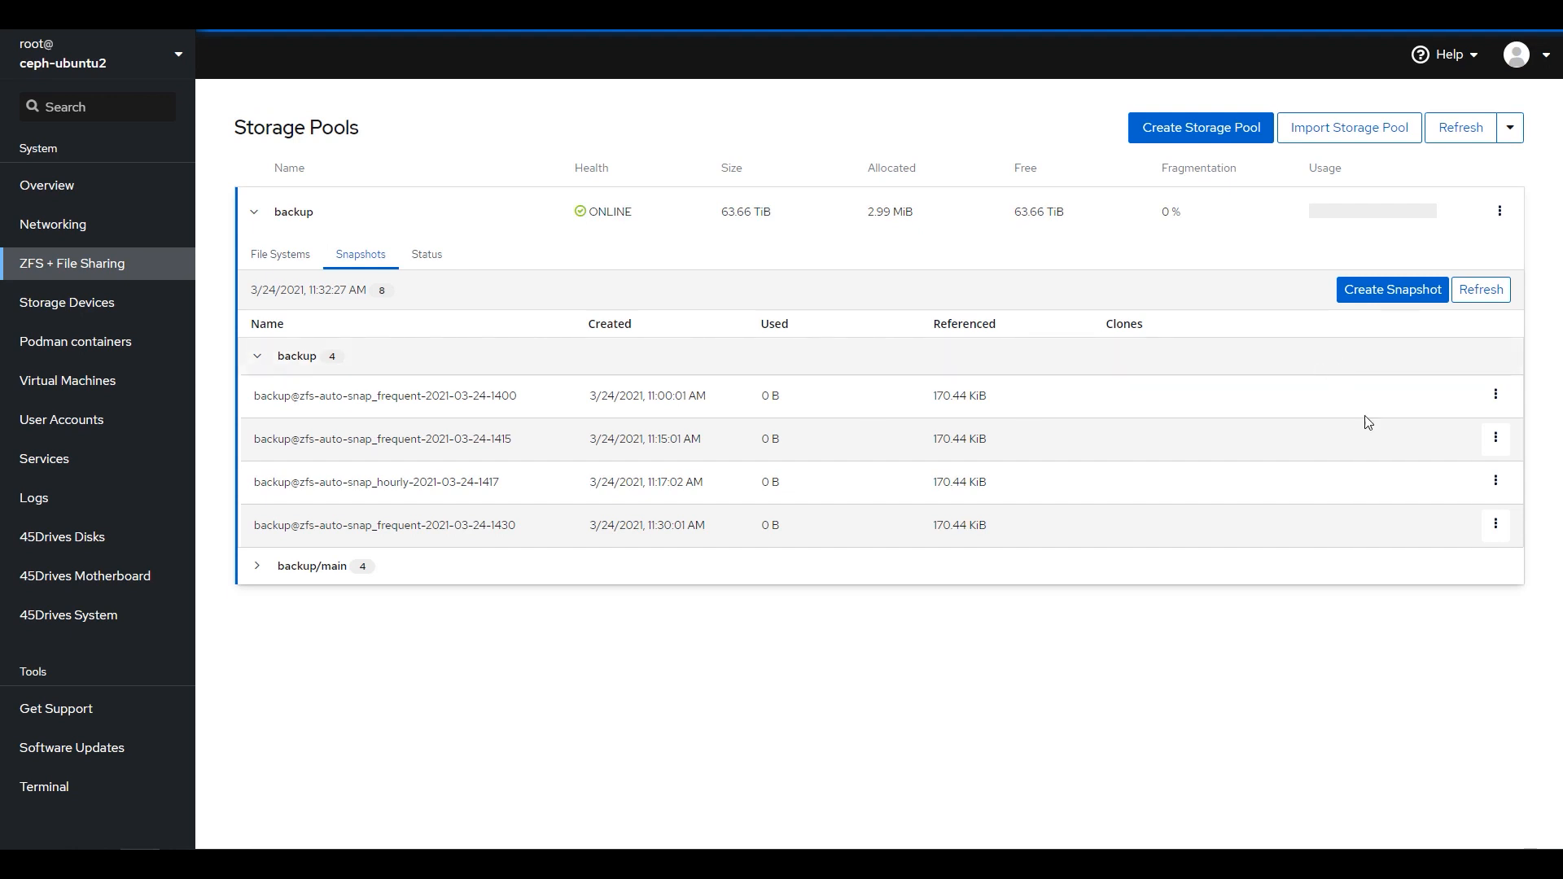
{"action": "left_click", "coordinate": [260, 359]}
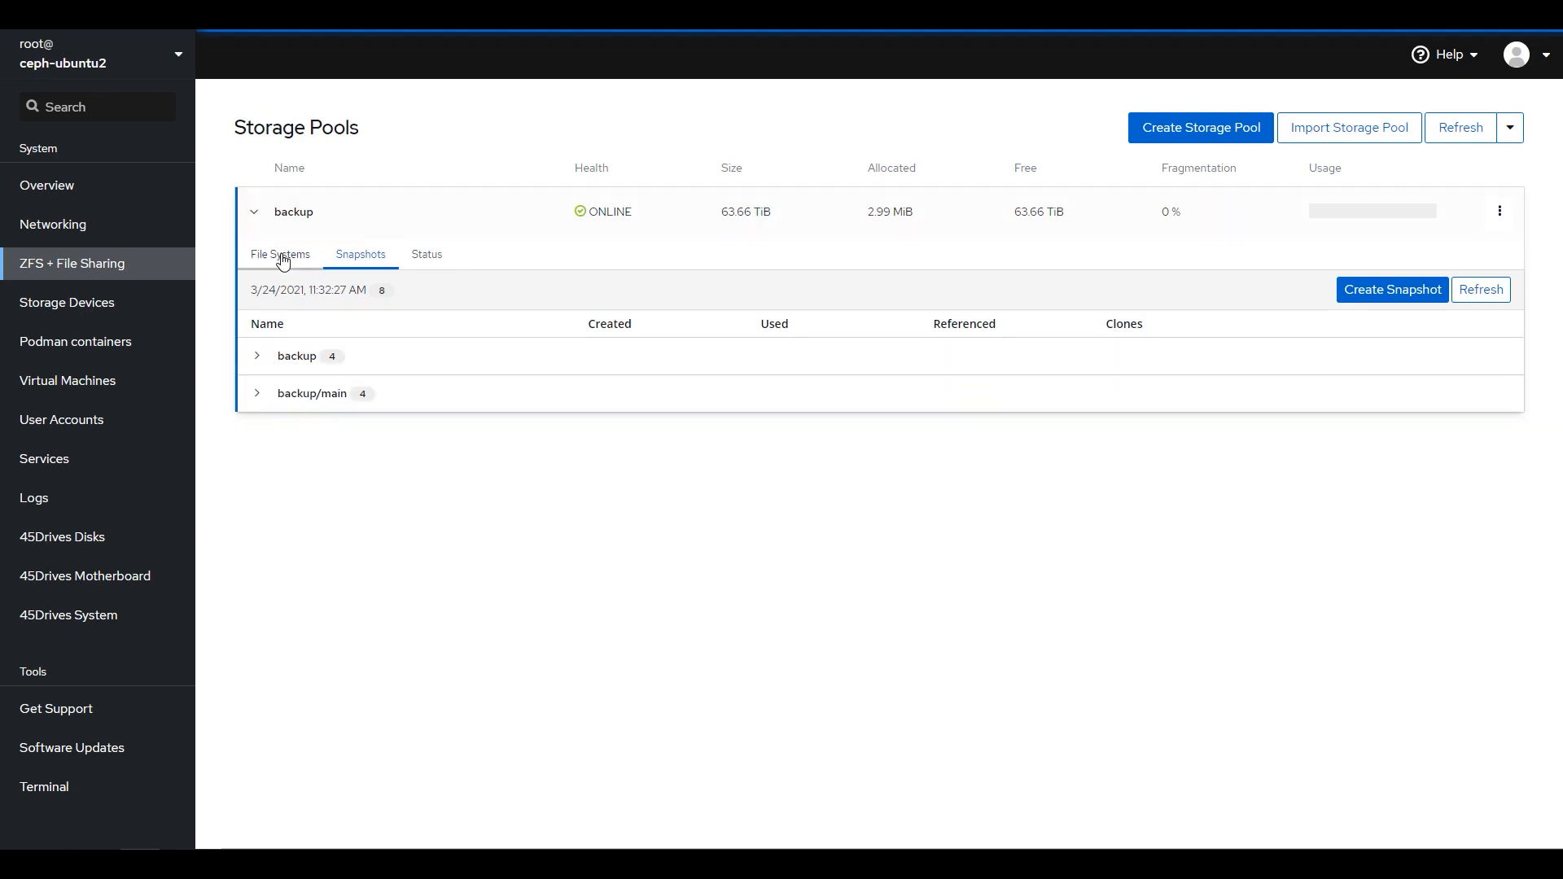
{"action": "left_click", "coordinate": [1500, 399]}
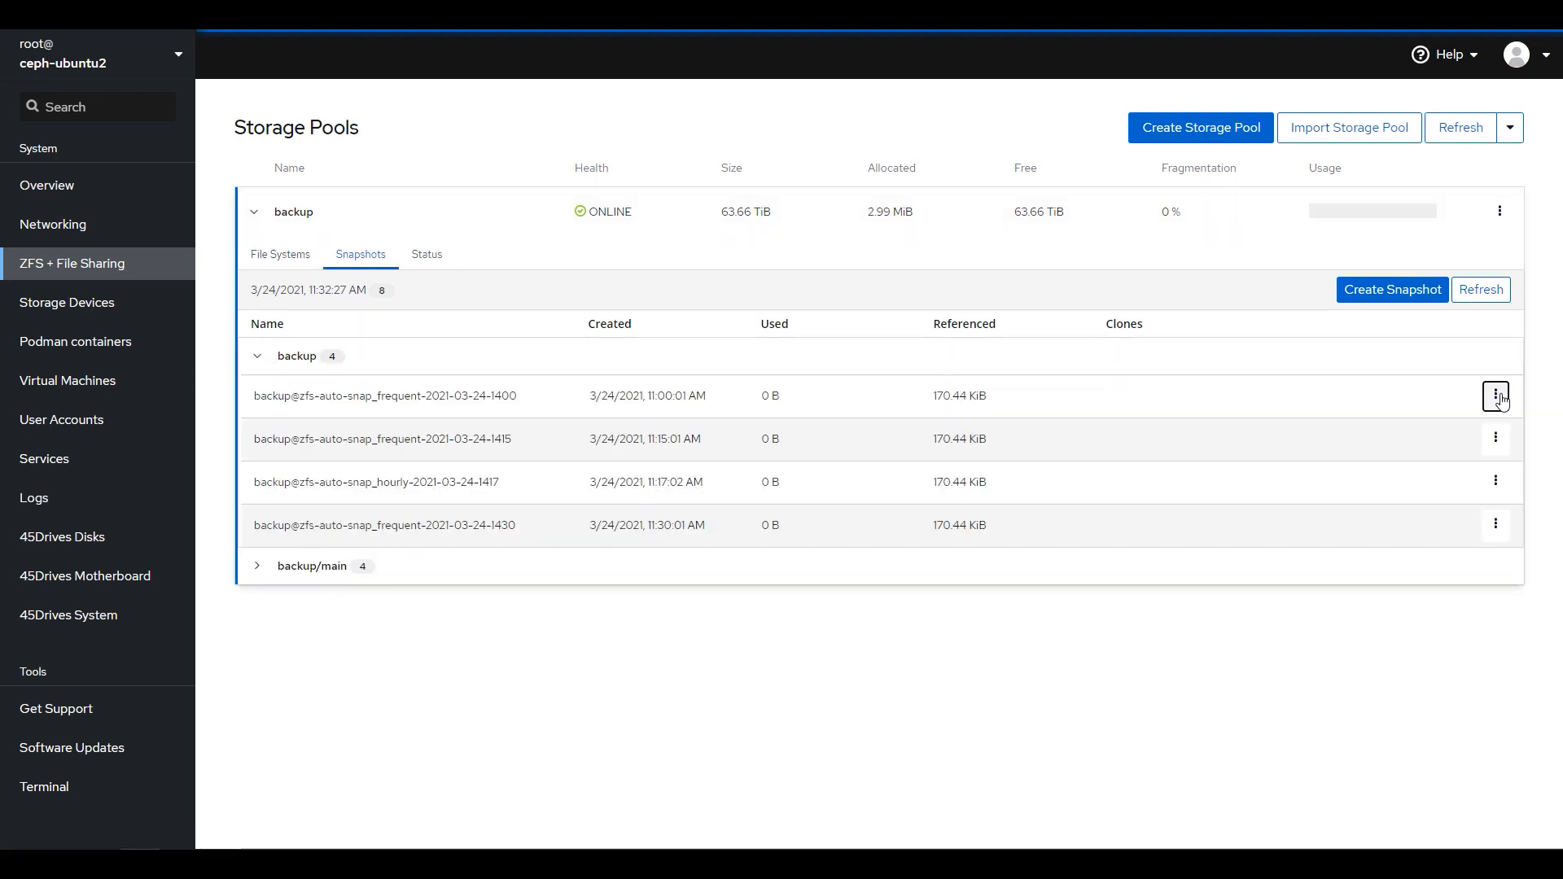
{"action": "left_click", "coordinate": [1501, 399]}
{"action": "left_click", "coordinate": [1423, 556]}
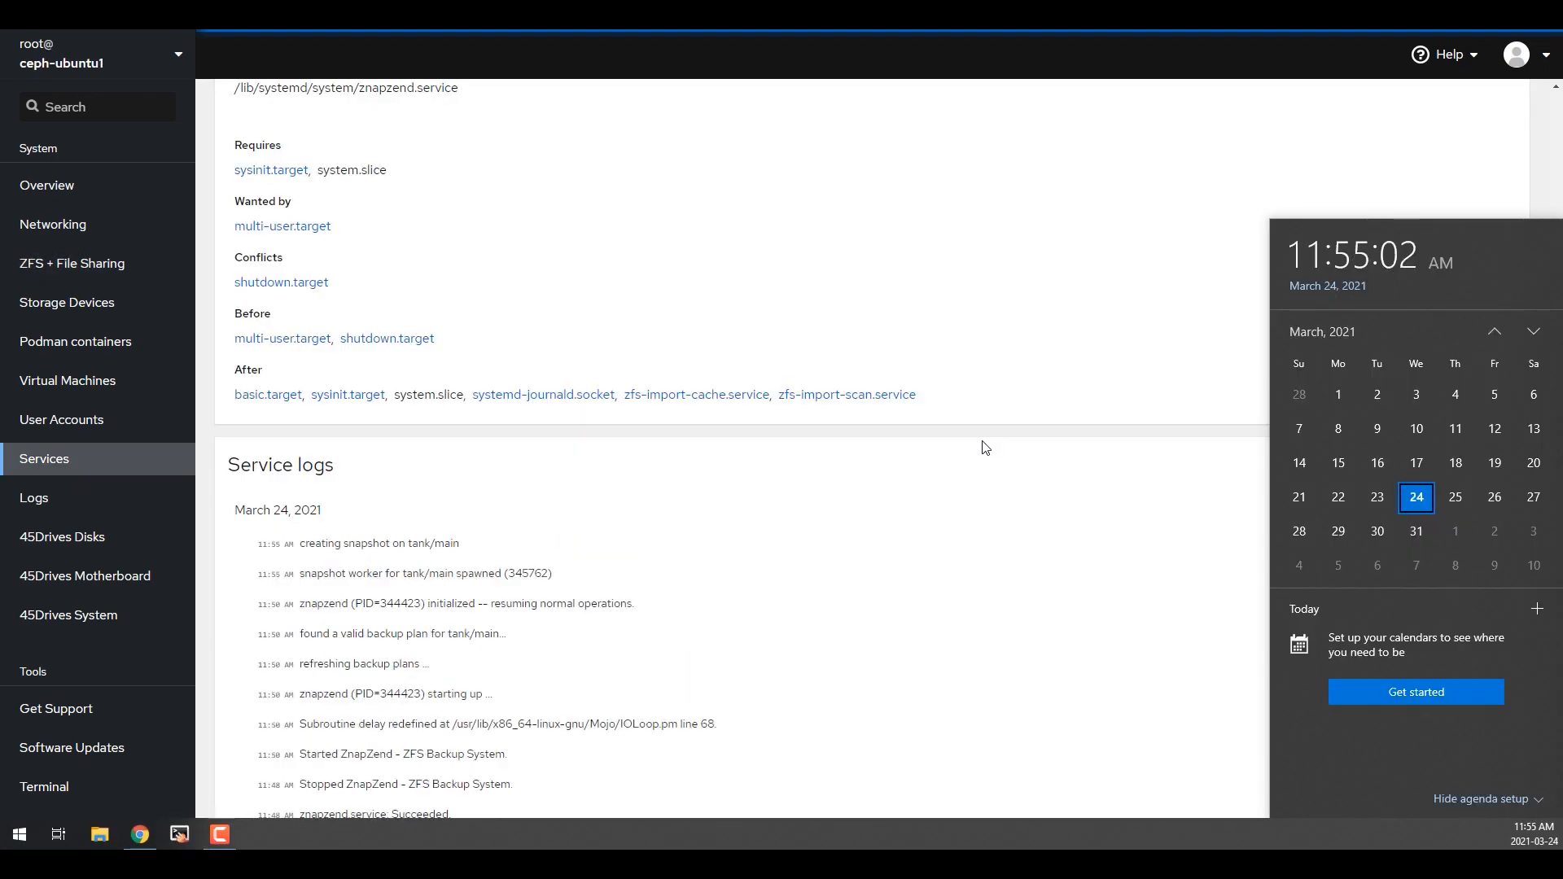
Step: After checking the znapzend service logs on ceph-ubuntu1, refresh the tank pool's file systems and check the space used by tank/main
{"action": "left_click", "coordinate": [959, 468]}
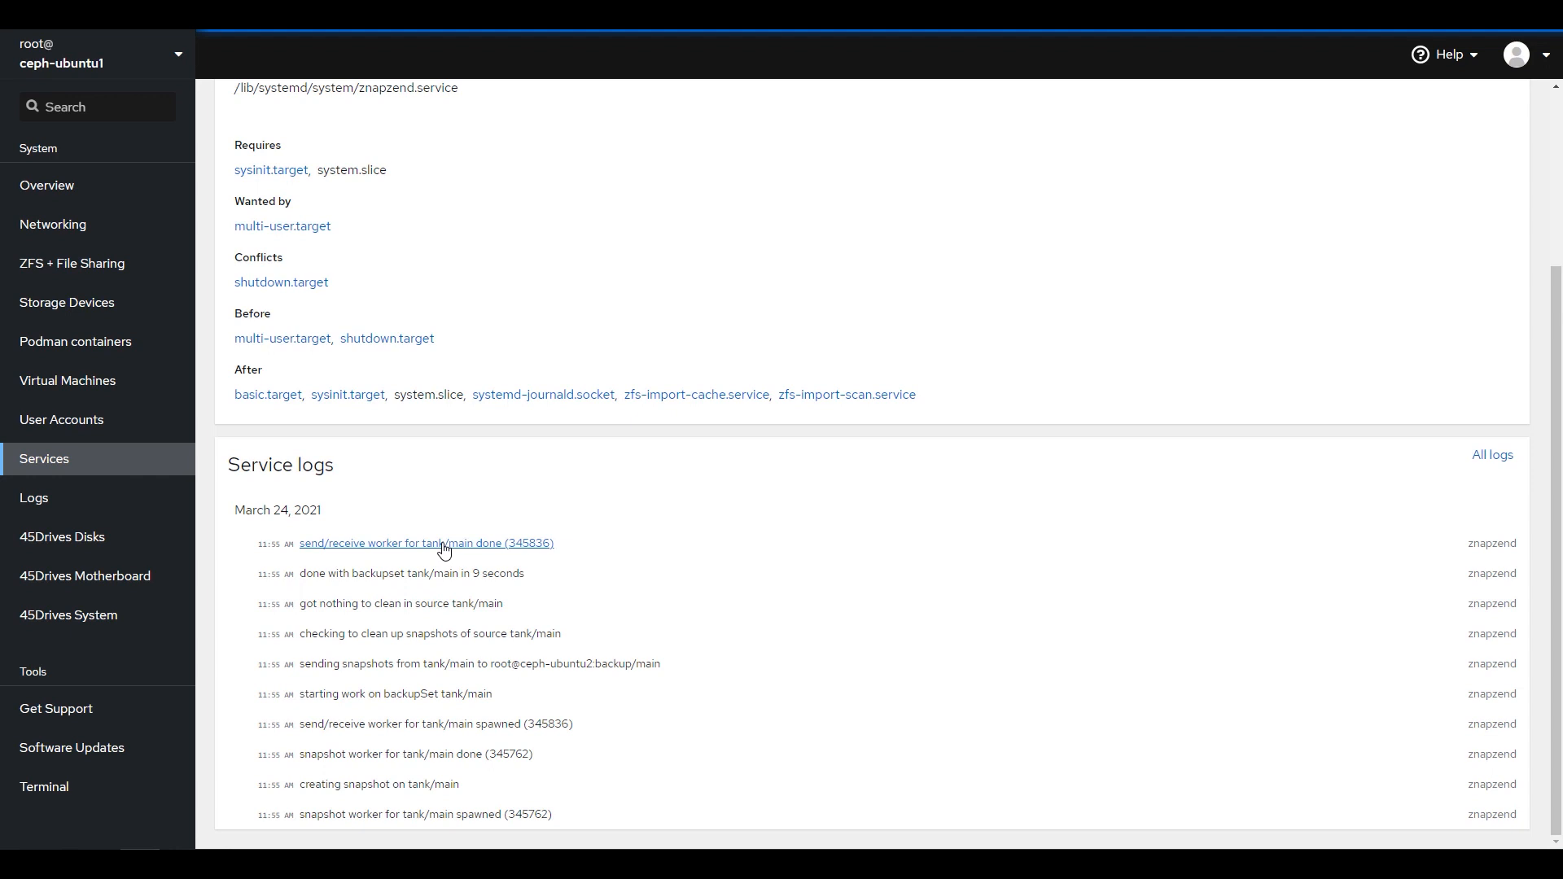
{"action": "scroll", "coordinate": [444, 551], "scroll_direction": "up", "scroll_amount": 3}
{"action": "left_click", "coordinate": [114, 277]}
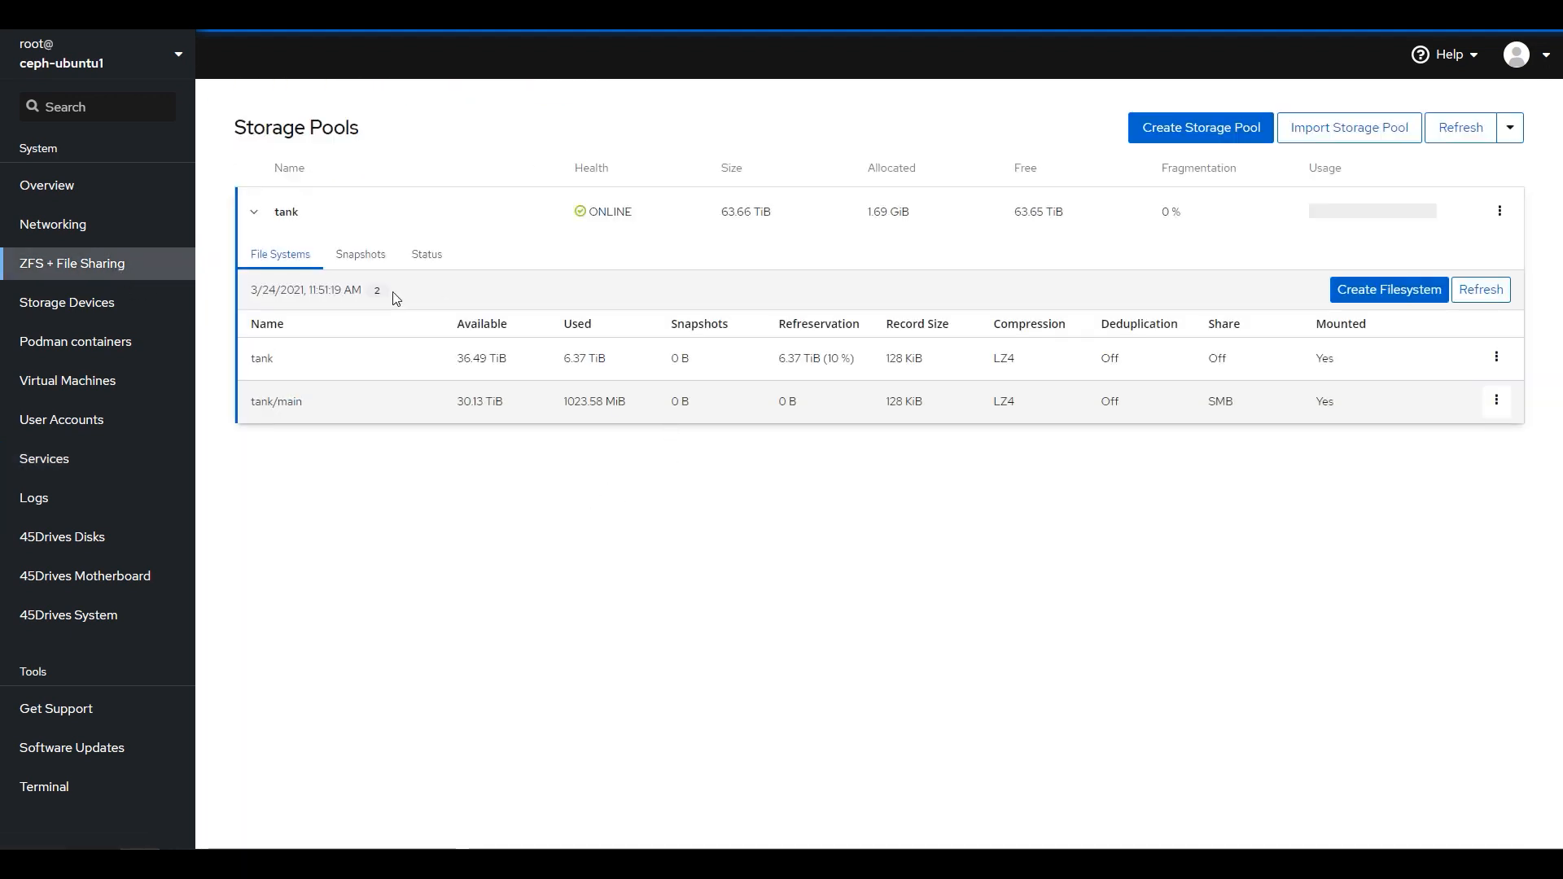
{"action": "left_click", "coordinate": [1480, 291]}
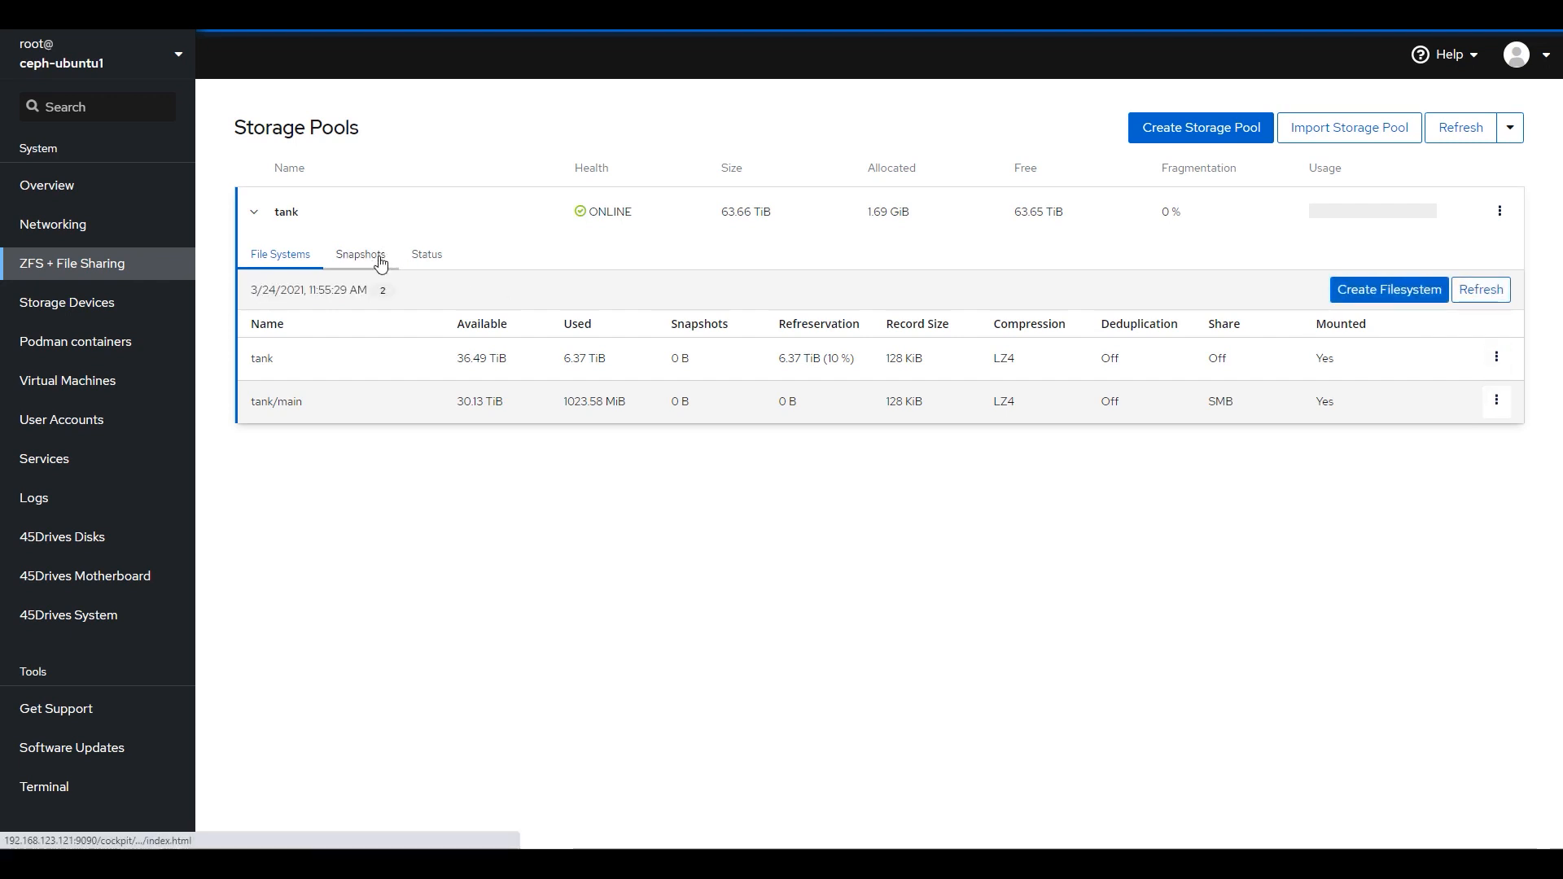
{"action": "left_click_drag", "start_coordinate": [562, 402], "coordinate": [629, 407]}
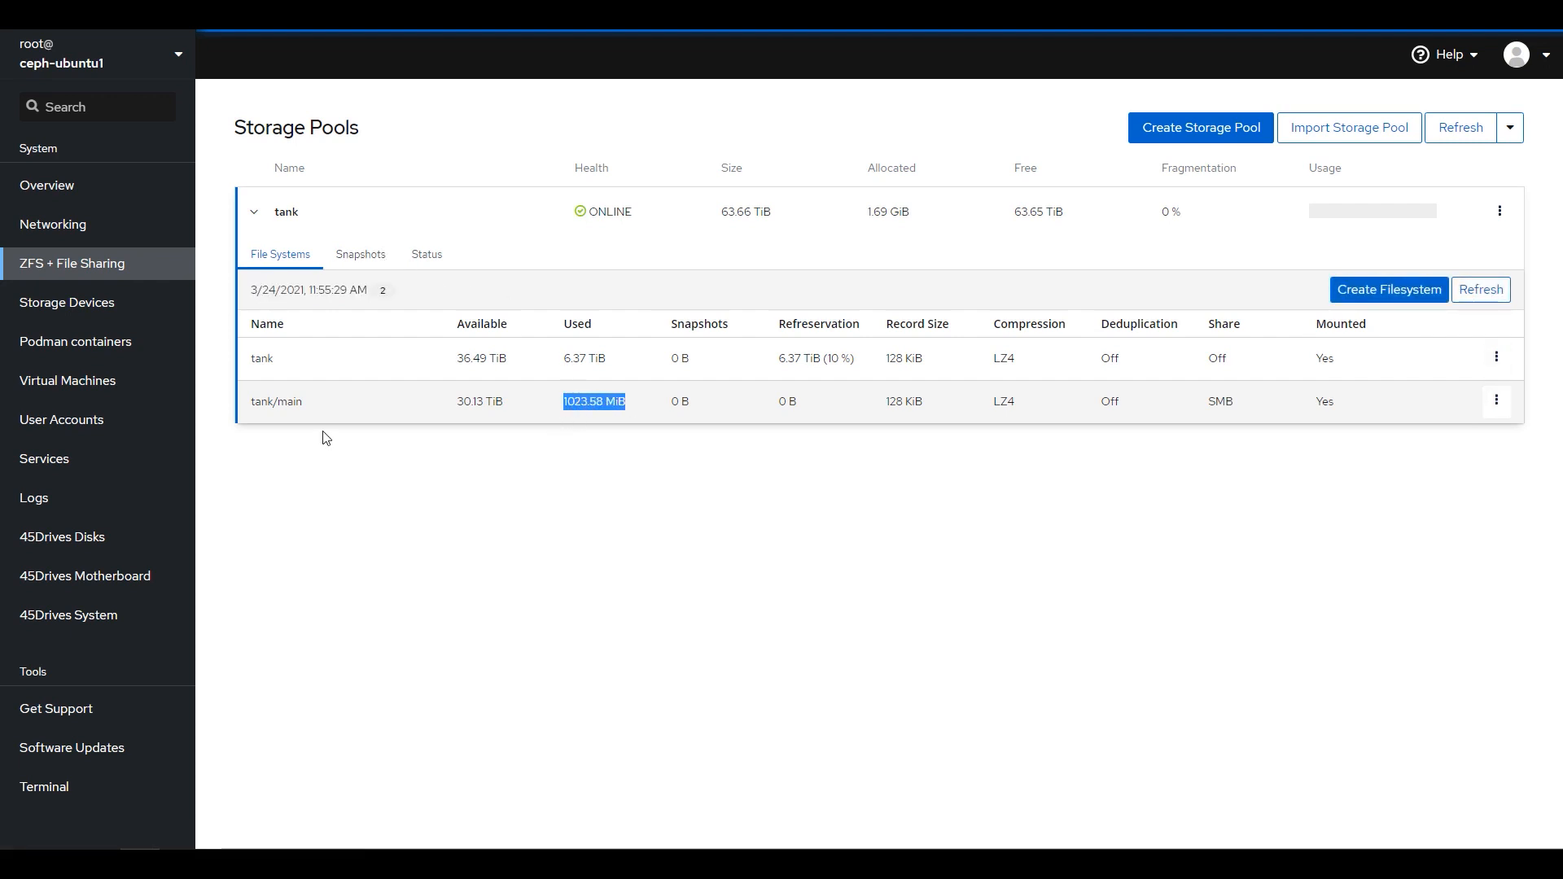
{"action": "left_click", "coordinate": [348, 425]}
Step: Refresh the tank pool's snapshot list on ceph-ubuntu1 and expand tank/main to examine its snapshots
{"action": "left_click", "coordinate": [359, 252]}
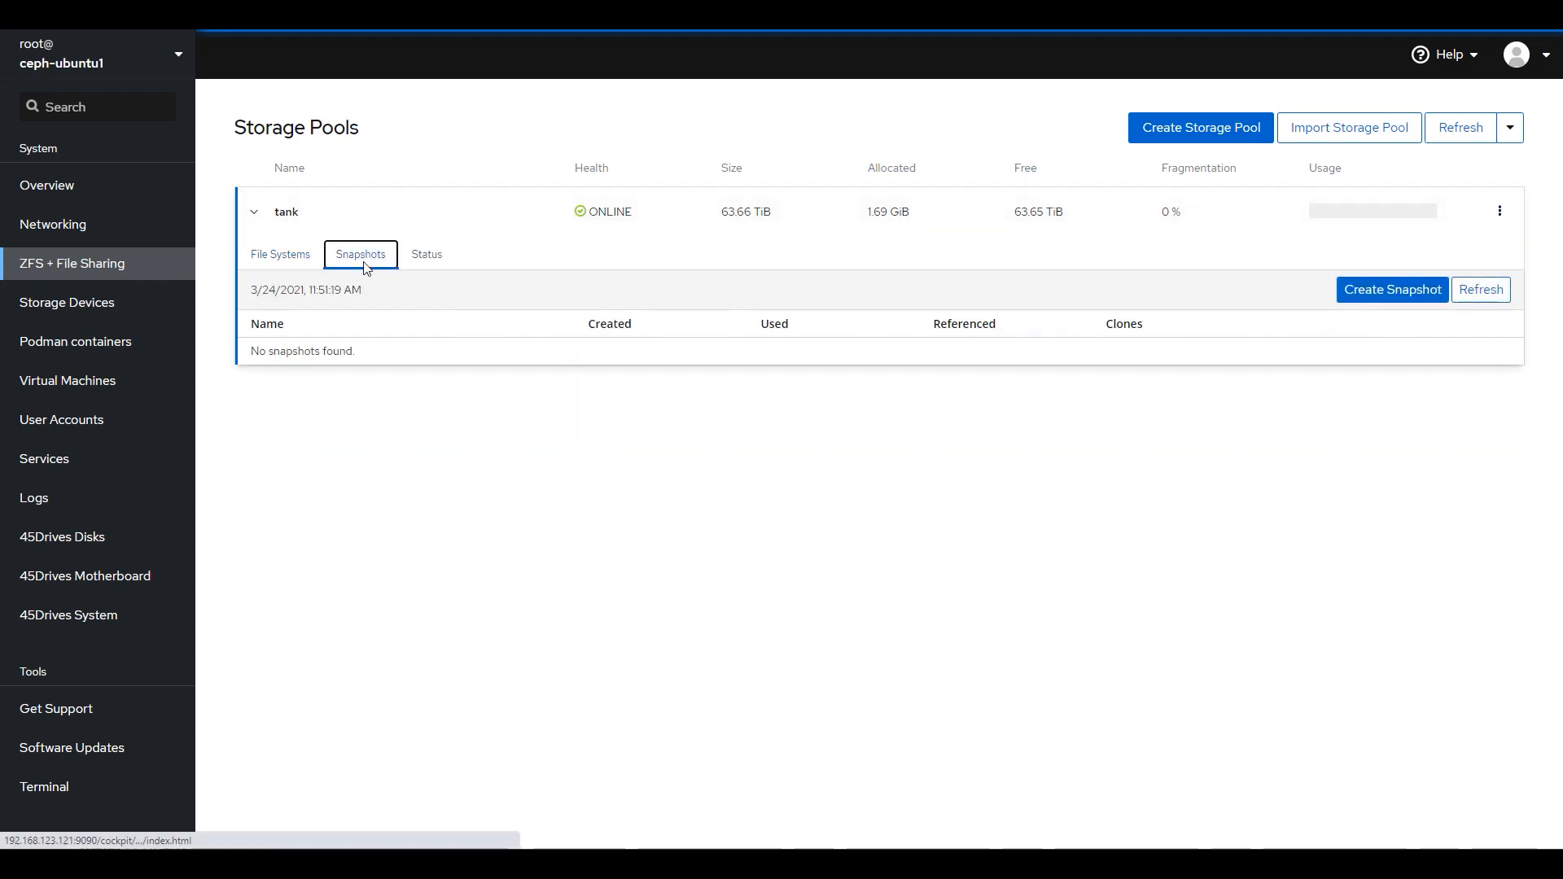
{"action": "left_click", "coordinate": [1470, 291]}
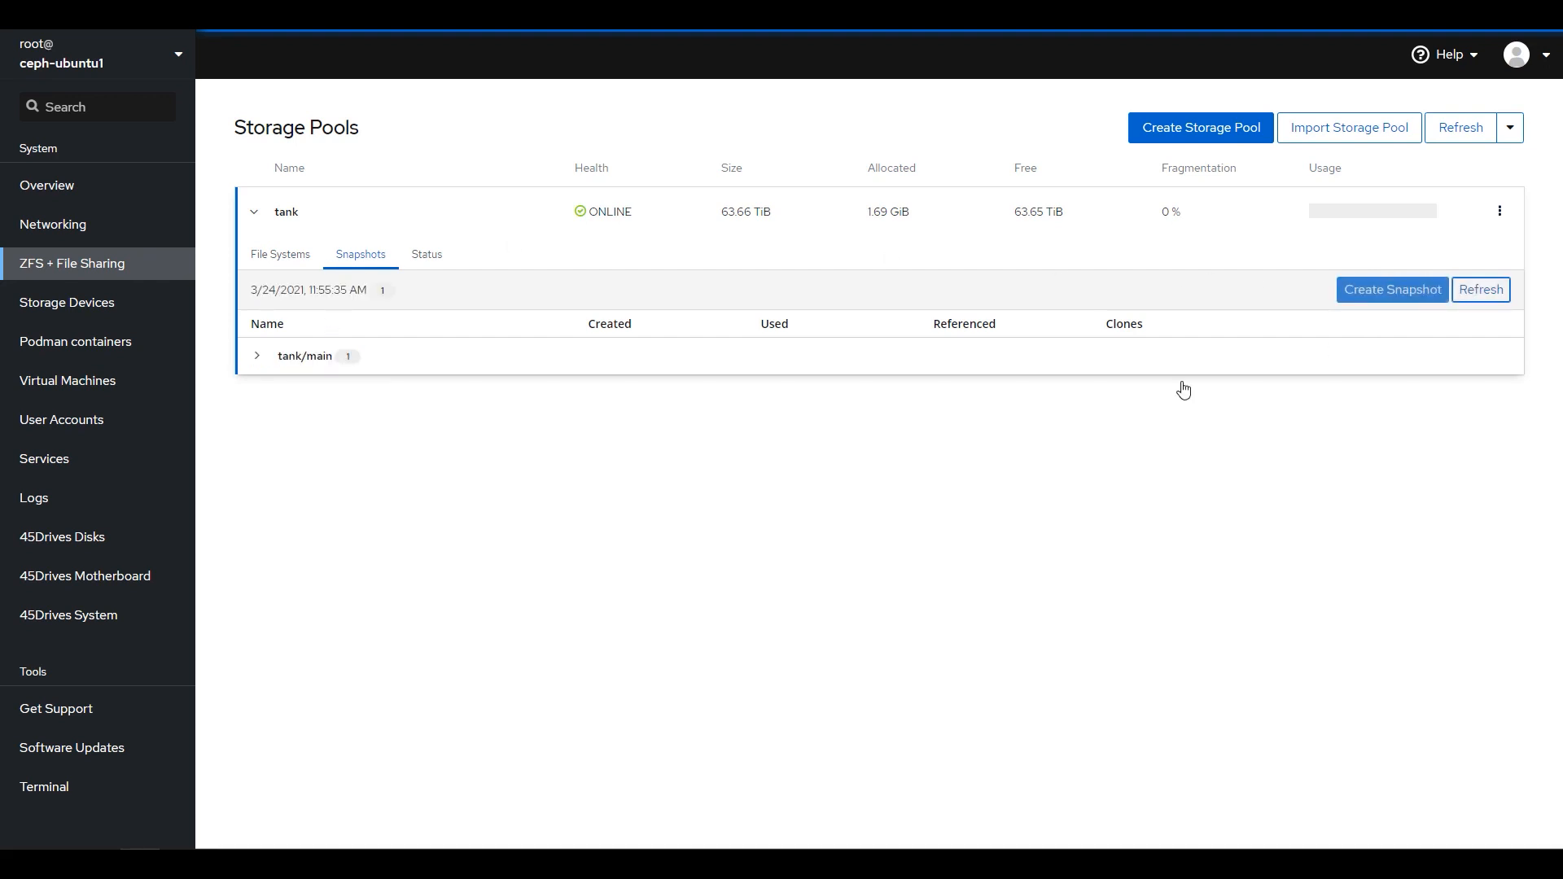
{"action": "left_click", "coordinate": [332, 372]}
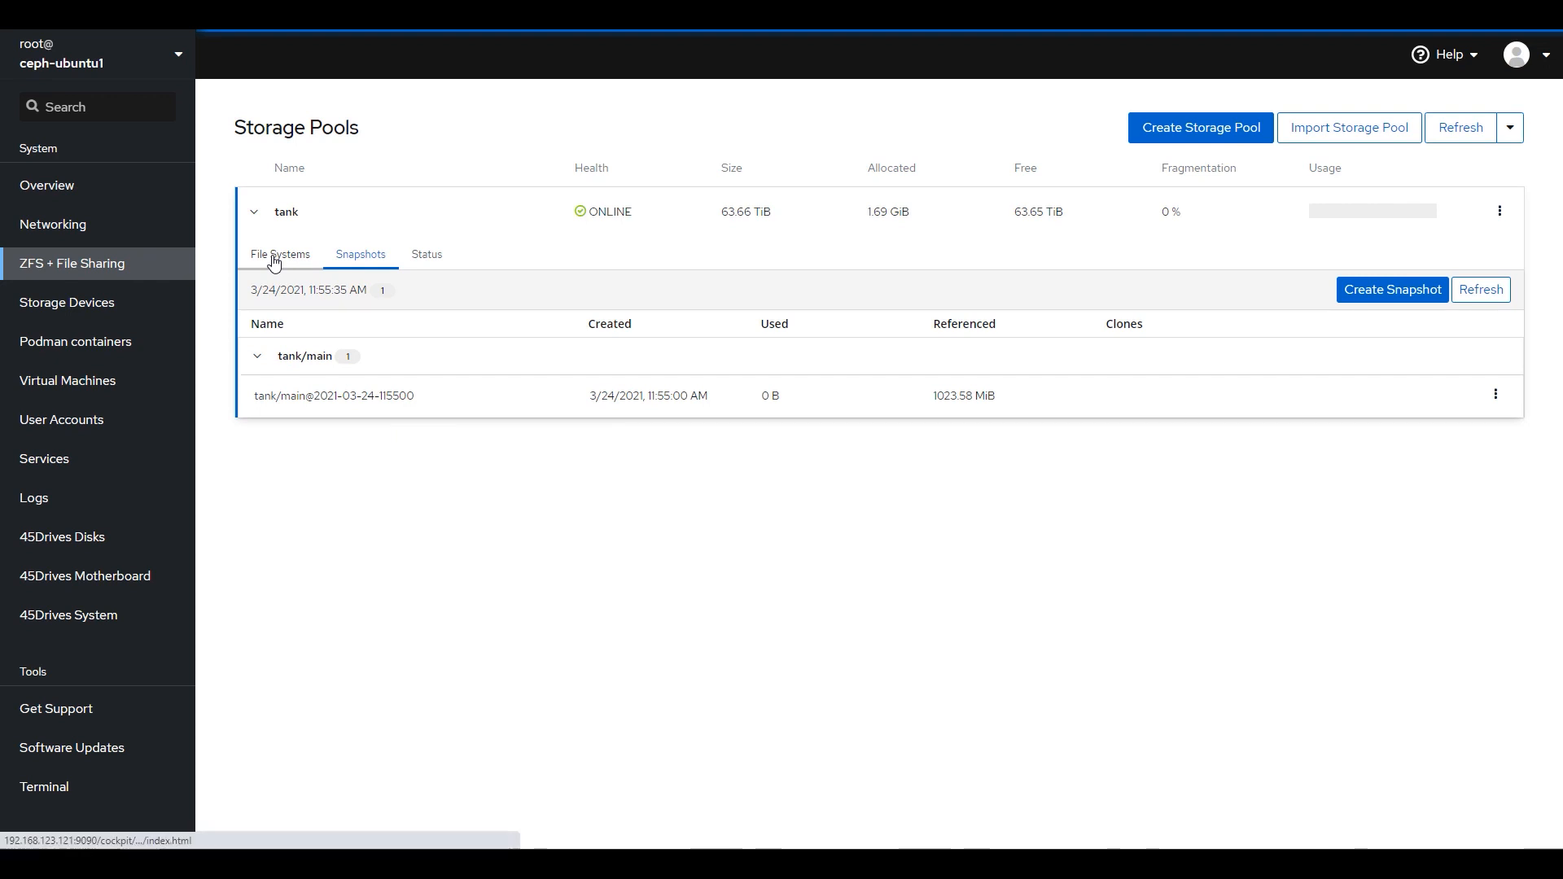
Step: Switch to host ceph-ubuntu2, refresh the backup pool's file systems, and check the space used by backup/main
{"action": "left_click", "coordinate": [99, 56]}
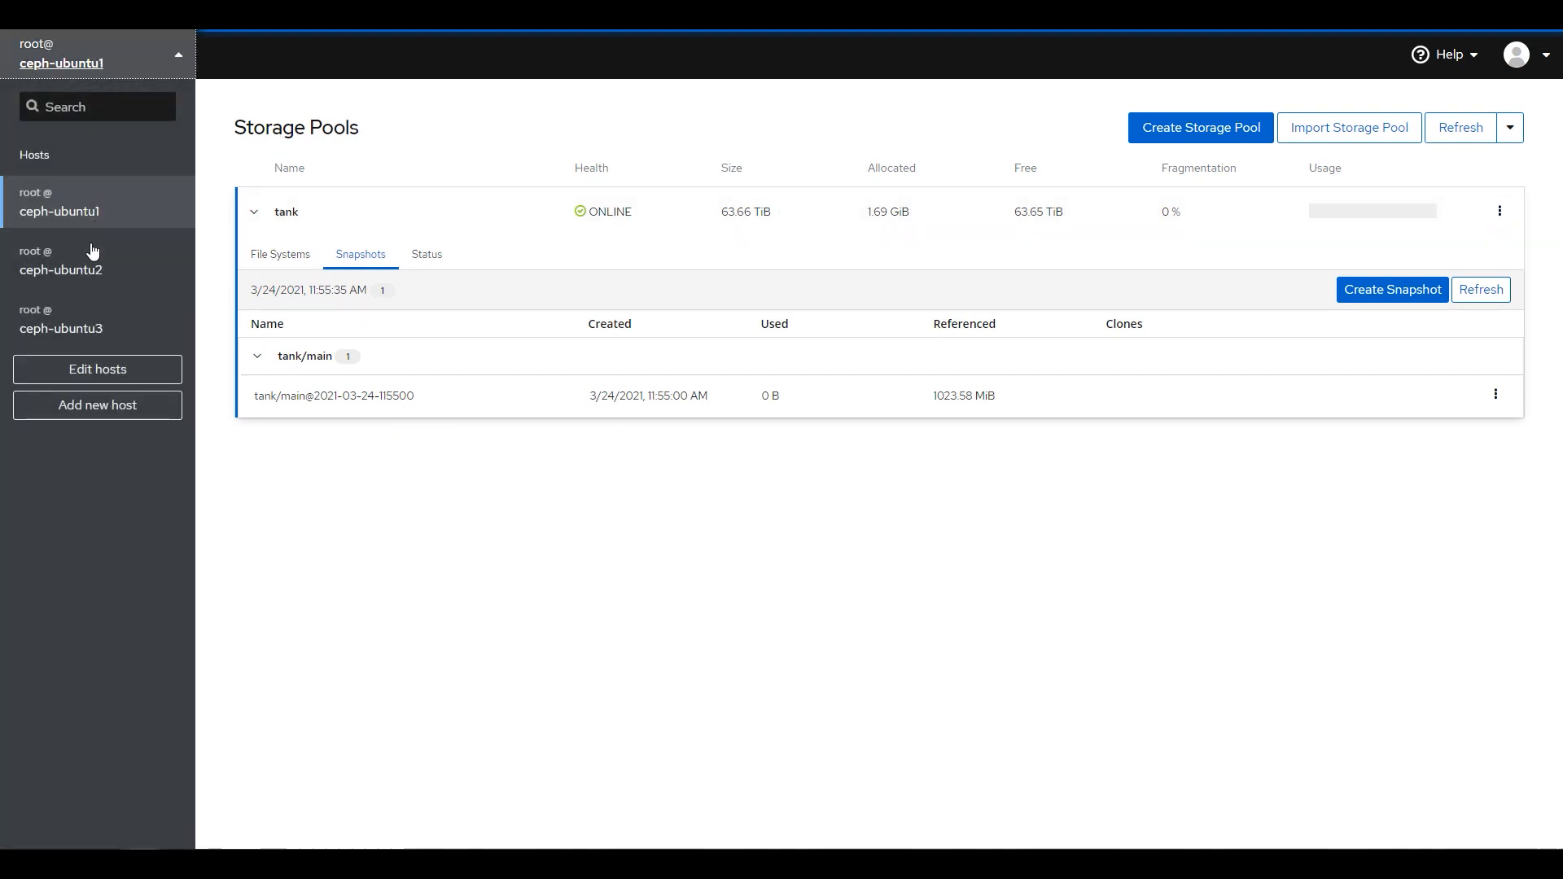
{"action": "left_click", "coordinate": [91, 273]}
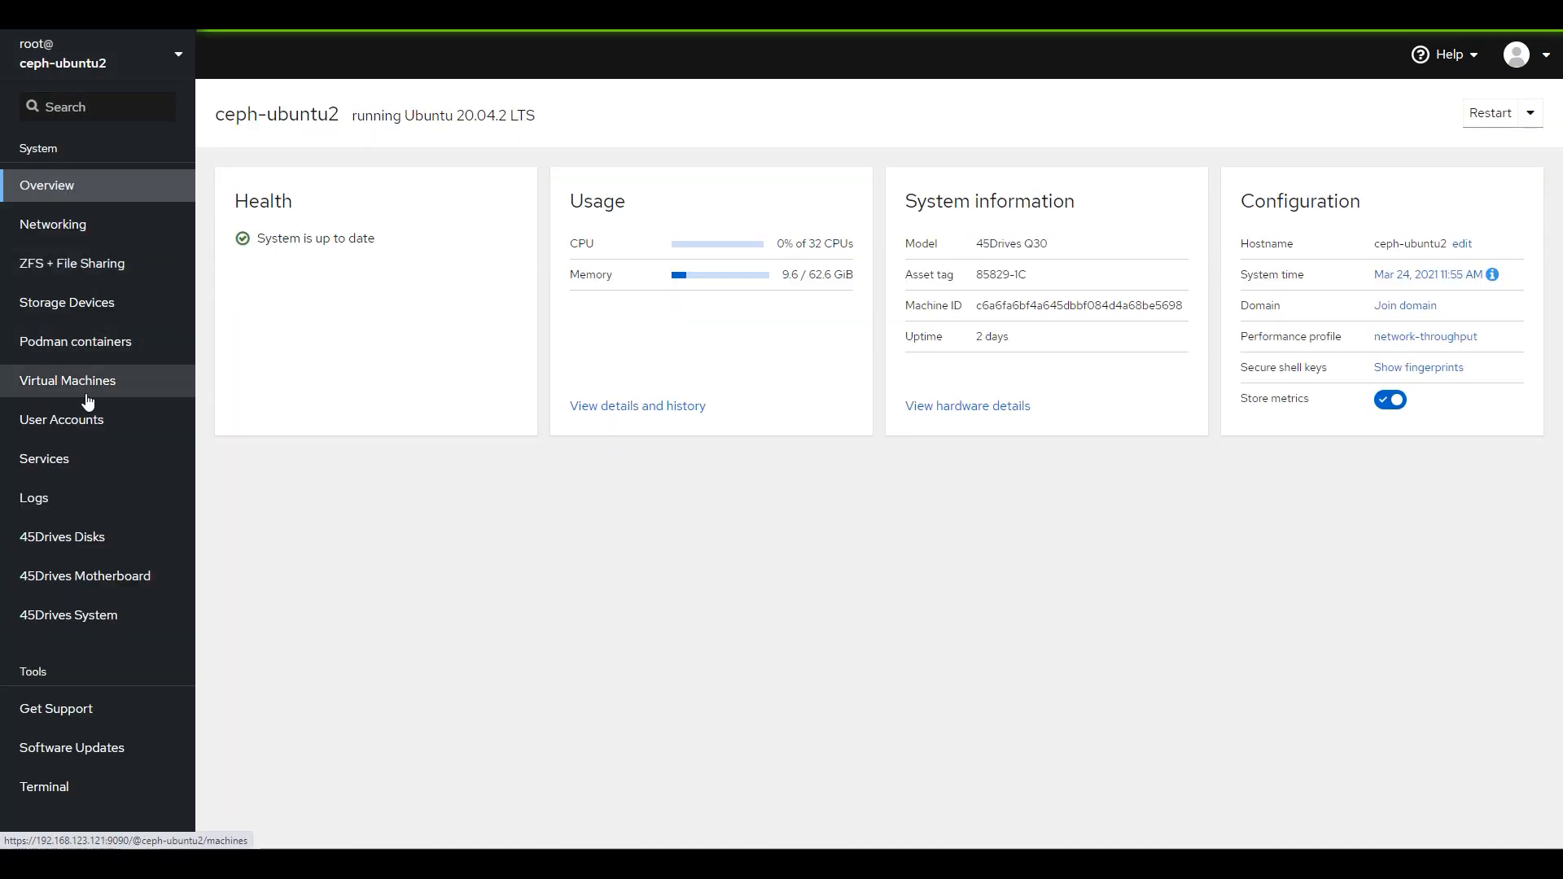
{"action": "left_click", "coordinate": [95, 265]}
{"action": "left_click", "coordinate": [285, 259]}
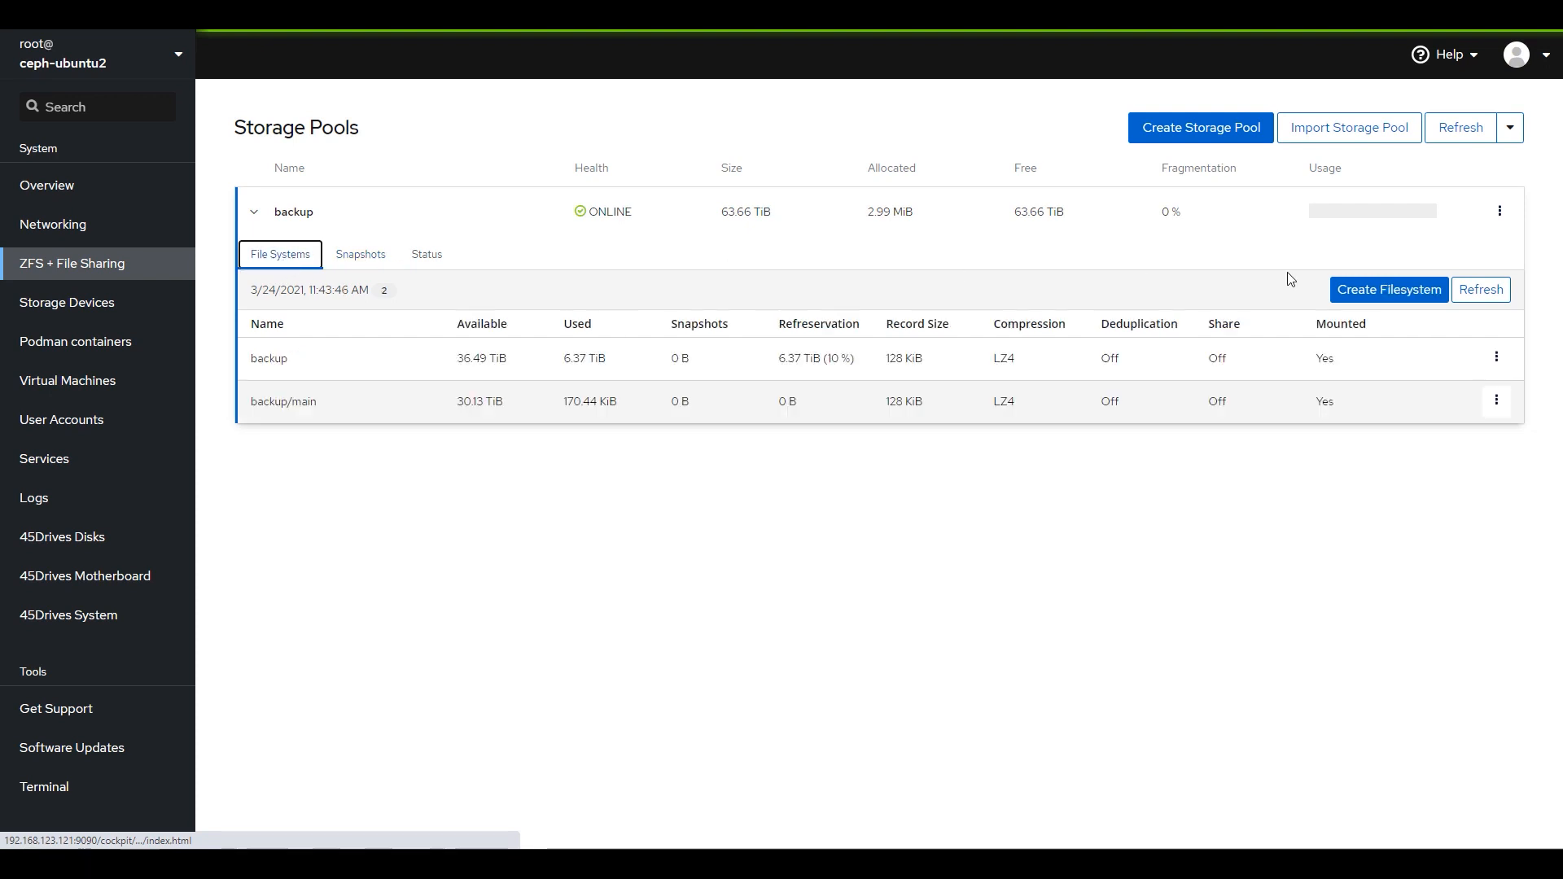
{"action": "left_click", "coordinate": [1481, 289]}
{"action": "left_click_drag", "start_coordinate": [625, 402], "coordinate": [566, 409]}
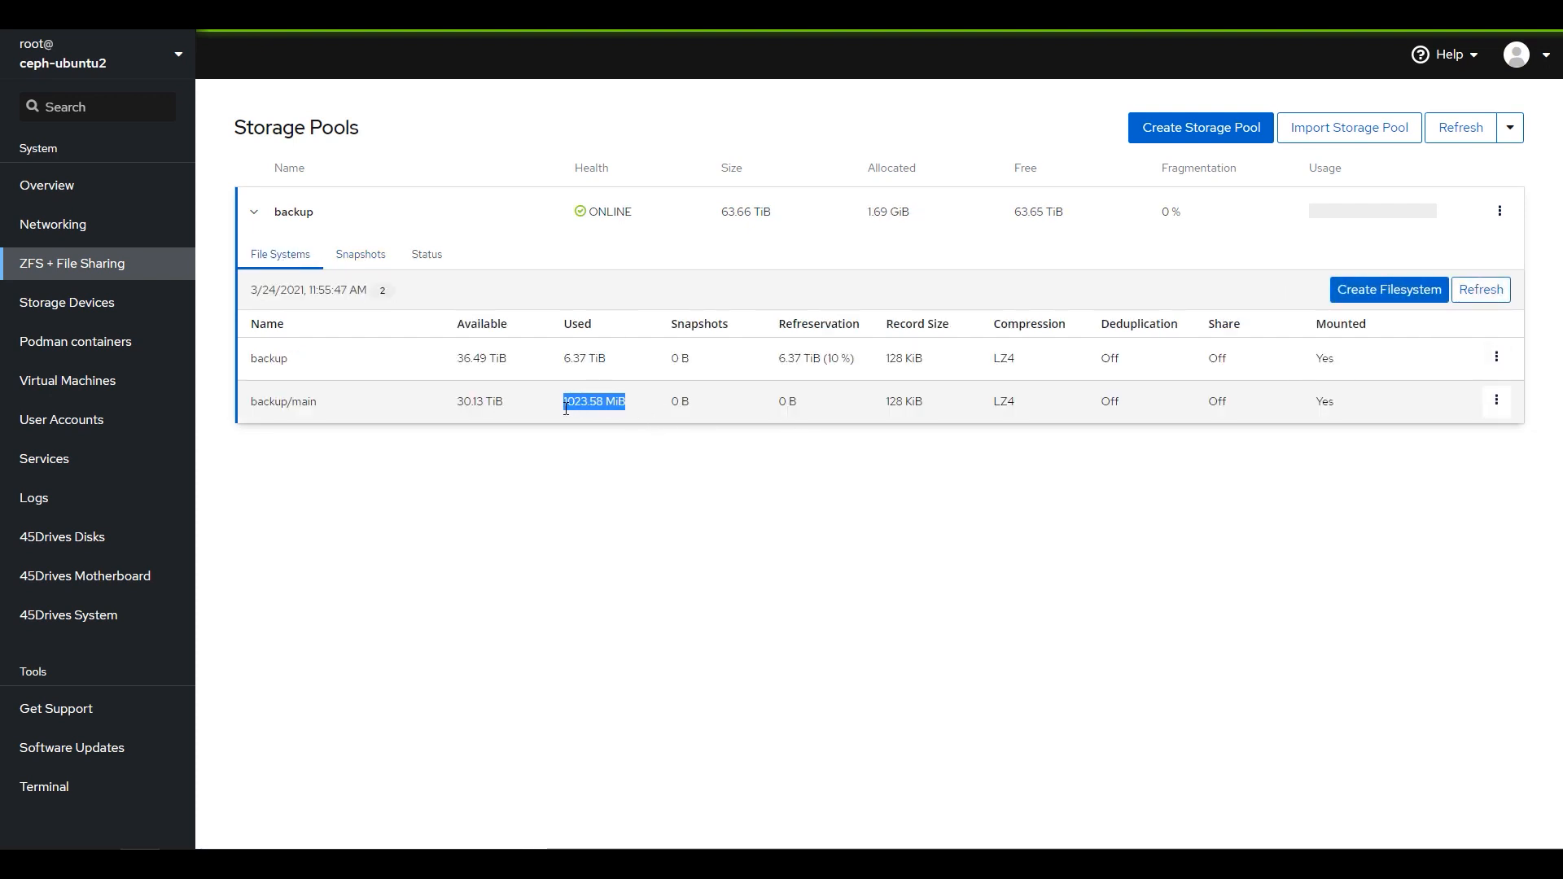
Step: Refresh the backup pool's snapshot list on ceph-ubuntu2 and expand backup/main to examine the replicated snapshots
{"action": "left_click", "coordinate": [349, 254]}
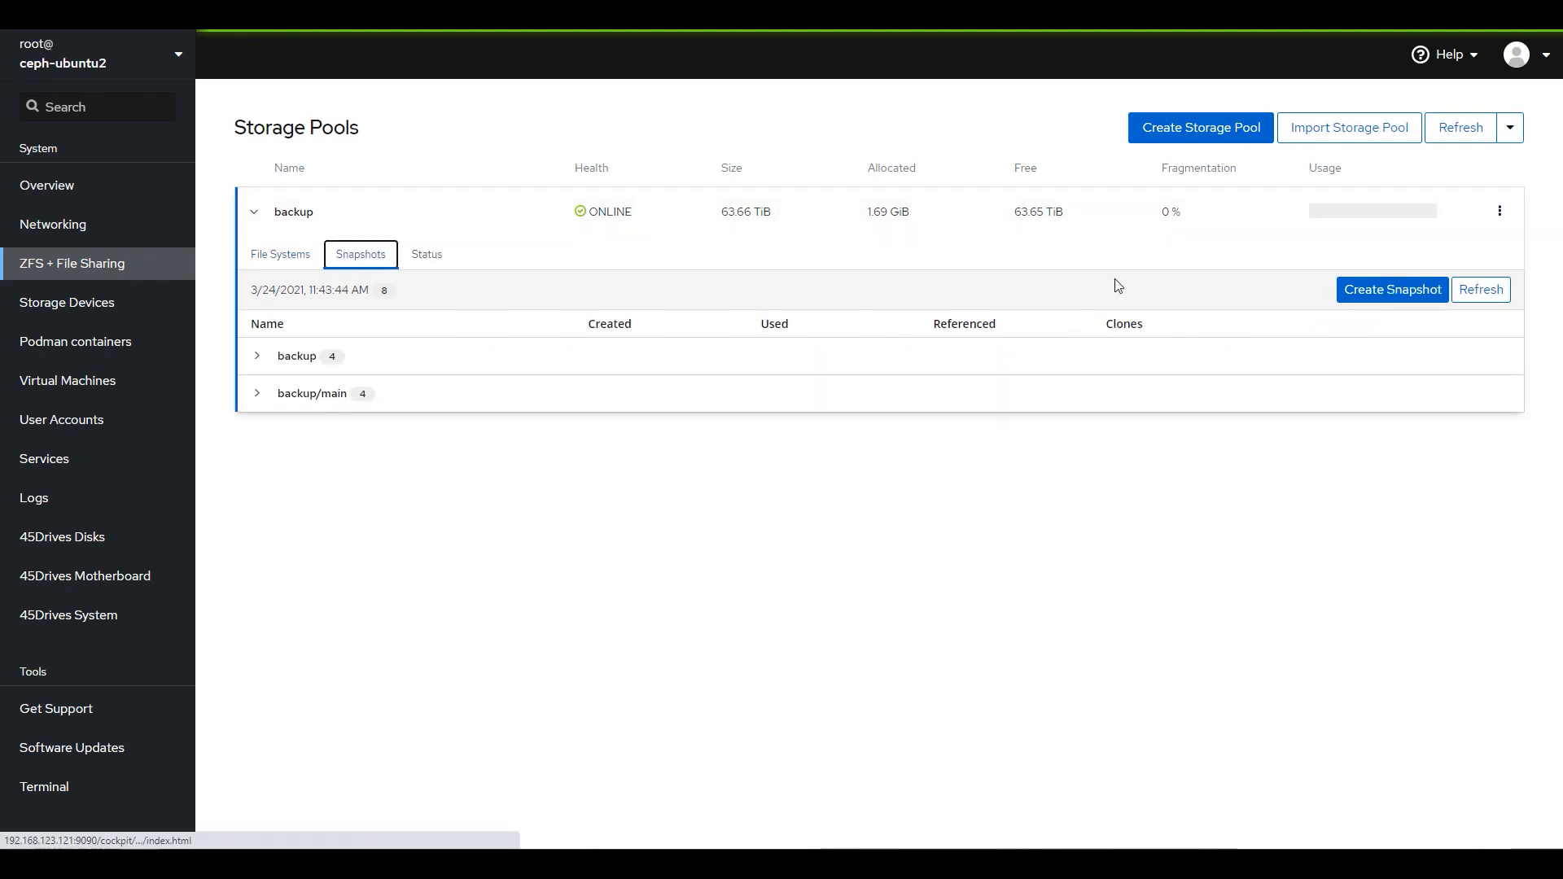
{"action": "left_click", "coordinate": [1481, 294]}
{"action": "left_click", "coordinate": [259, 357]}
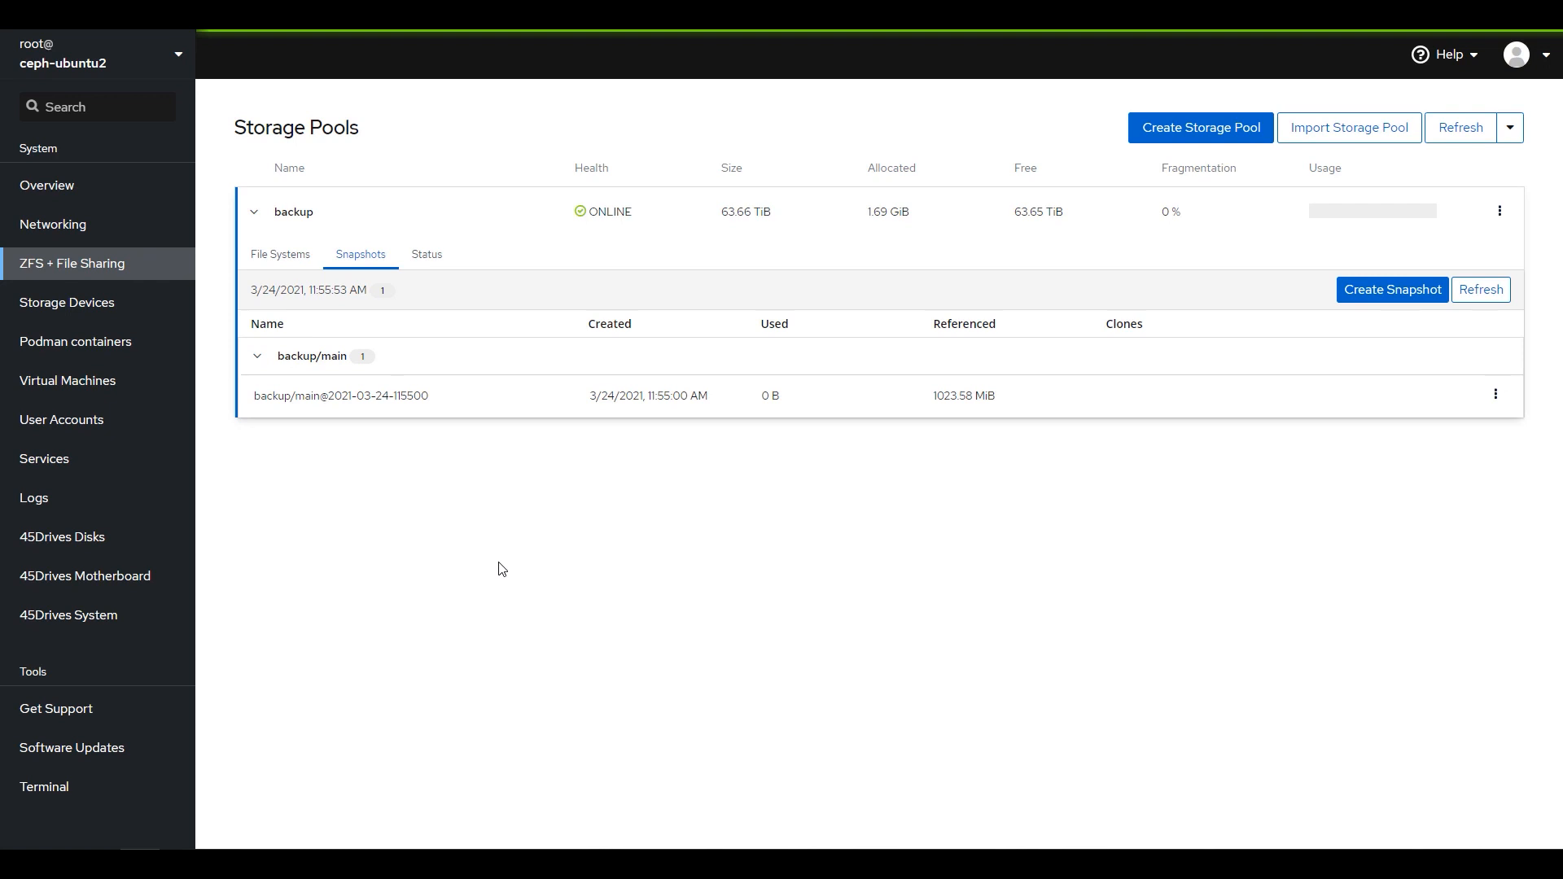